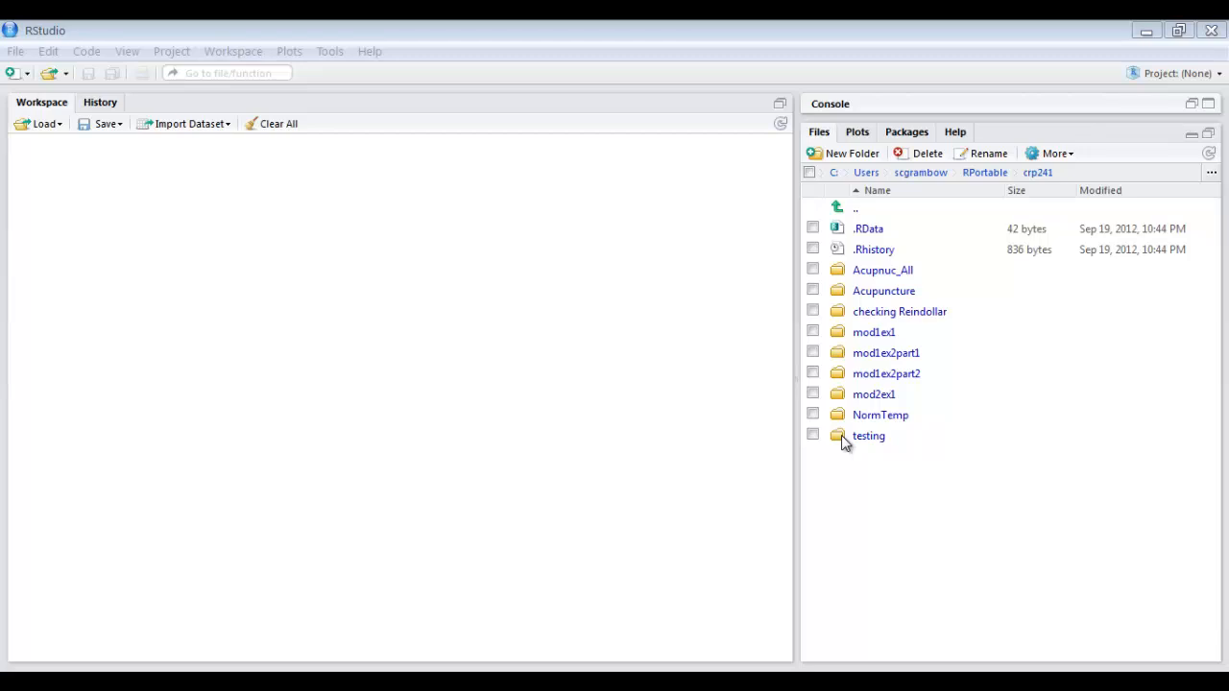
# Browse to the mod1ex2part1 folder and open the recent project mod1ex2part1.
pyautogui.click(884, 353)
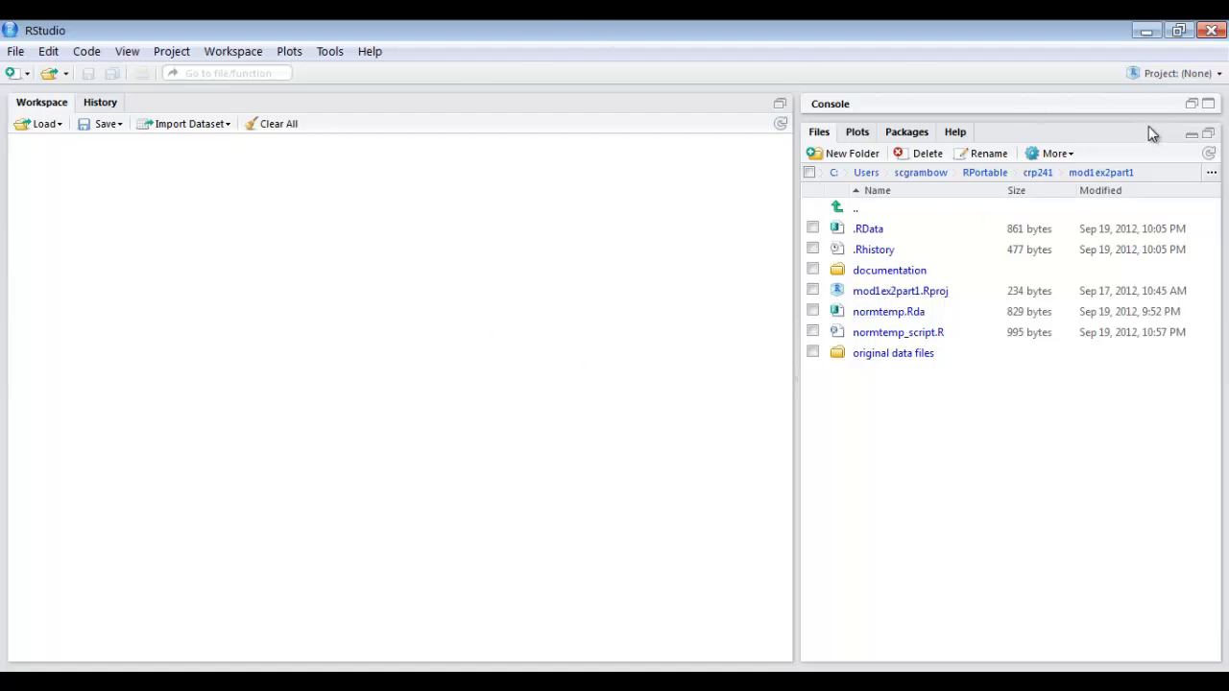
pyautogui.click(1158, 77)
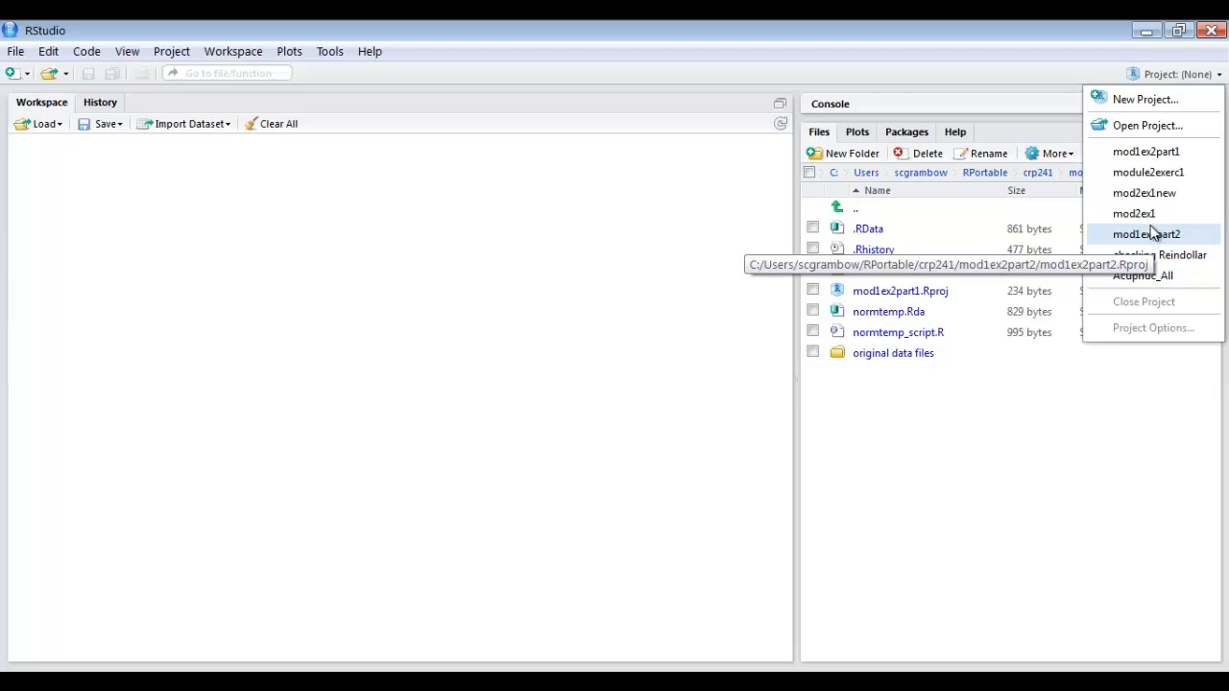
pyautogui.click(1147, 152)
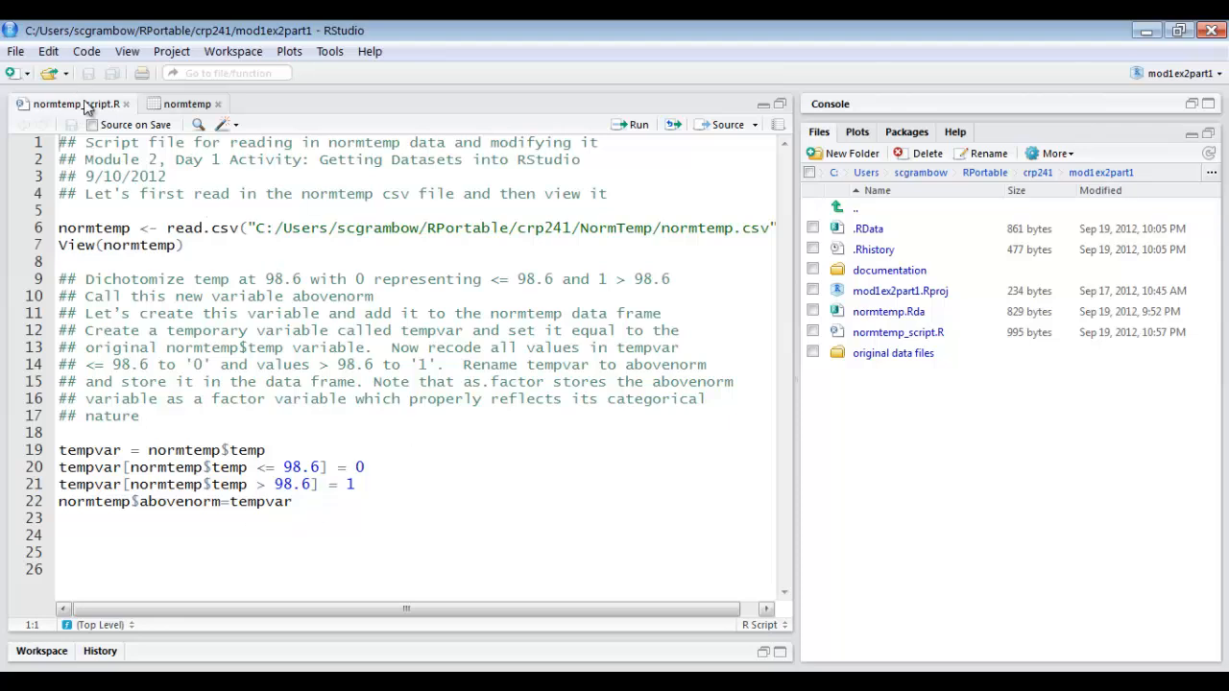
# Close the stale normtemp data view and reopen the normtemp data frame from the restored workspace listing.
pyautogui.click(201, 108)
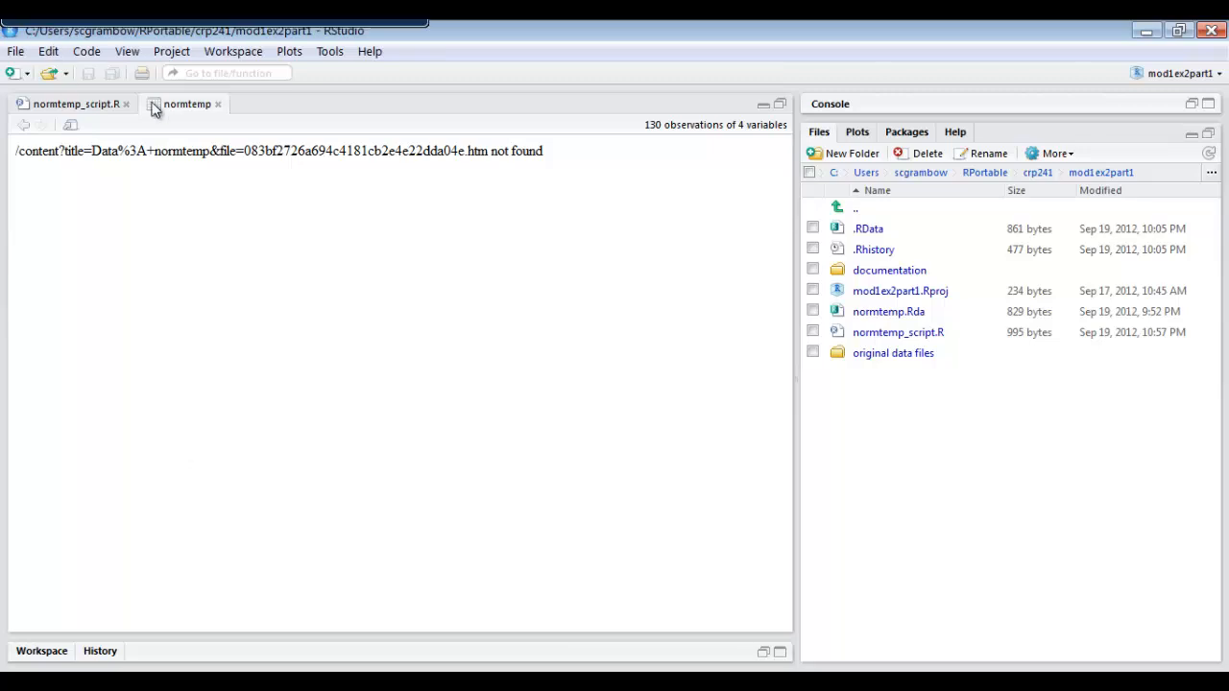
pyautogui.click(218, 104)
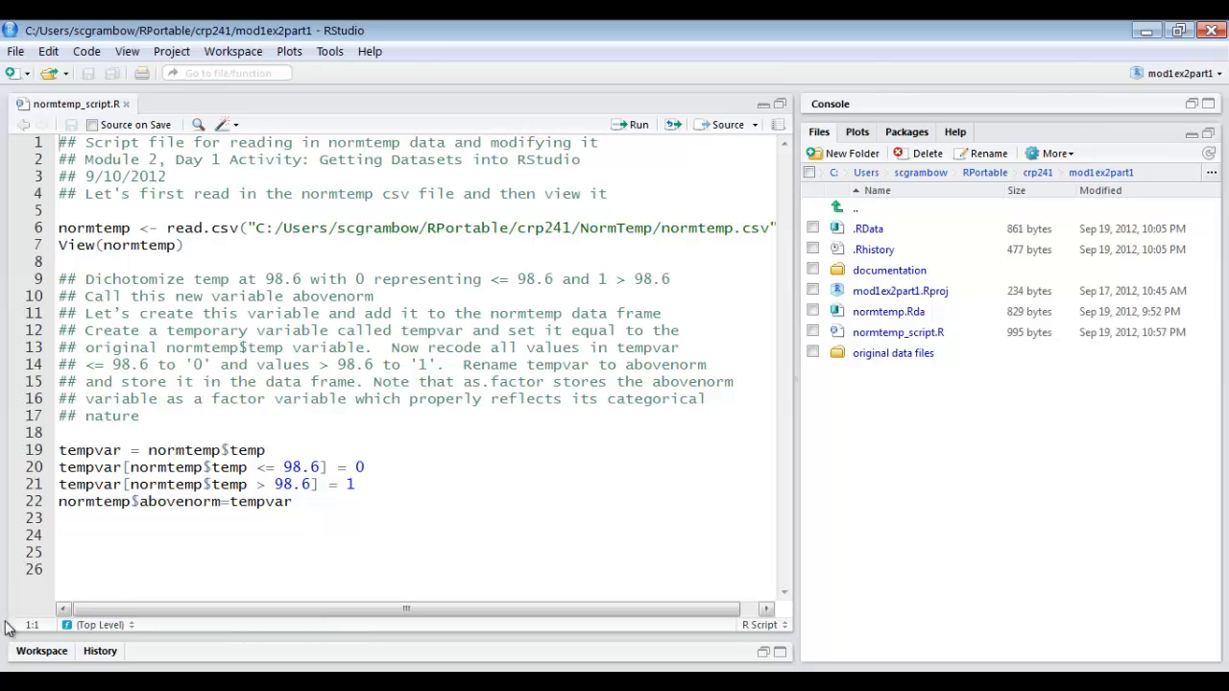
pyautogui.click(780, 104)
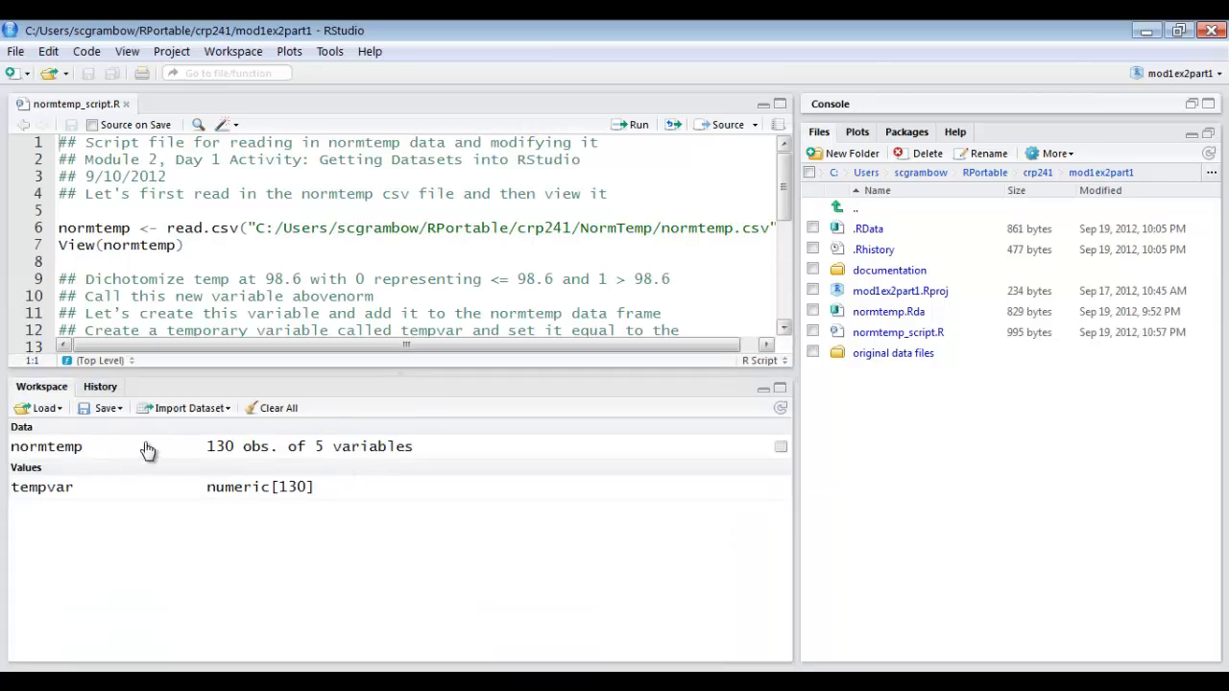
pyautogui.click(55, 453)
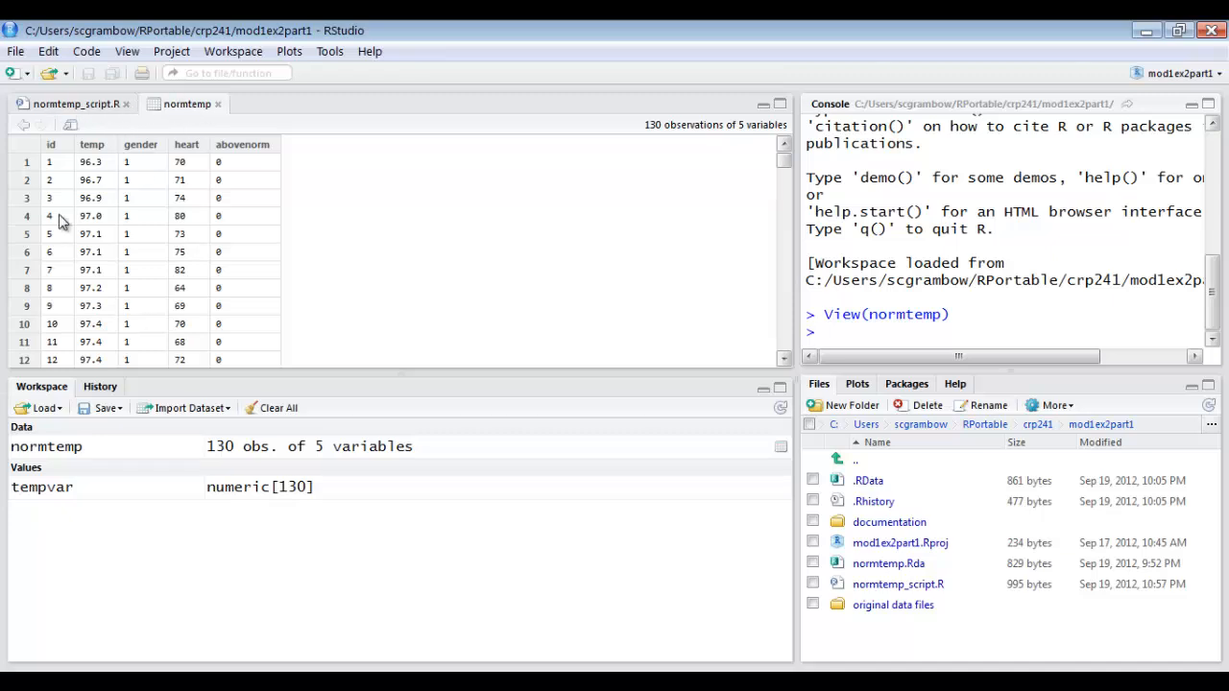
# Enlarge the editor for normtemp_script.R and add the comment "## summary statistics on temp" on line 24.
pyautogui.click(90, 102)
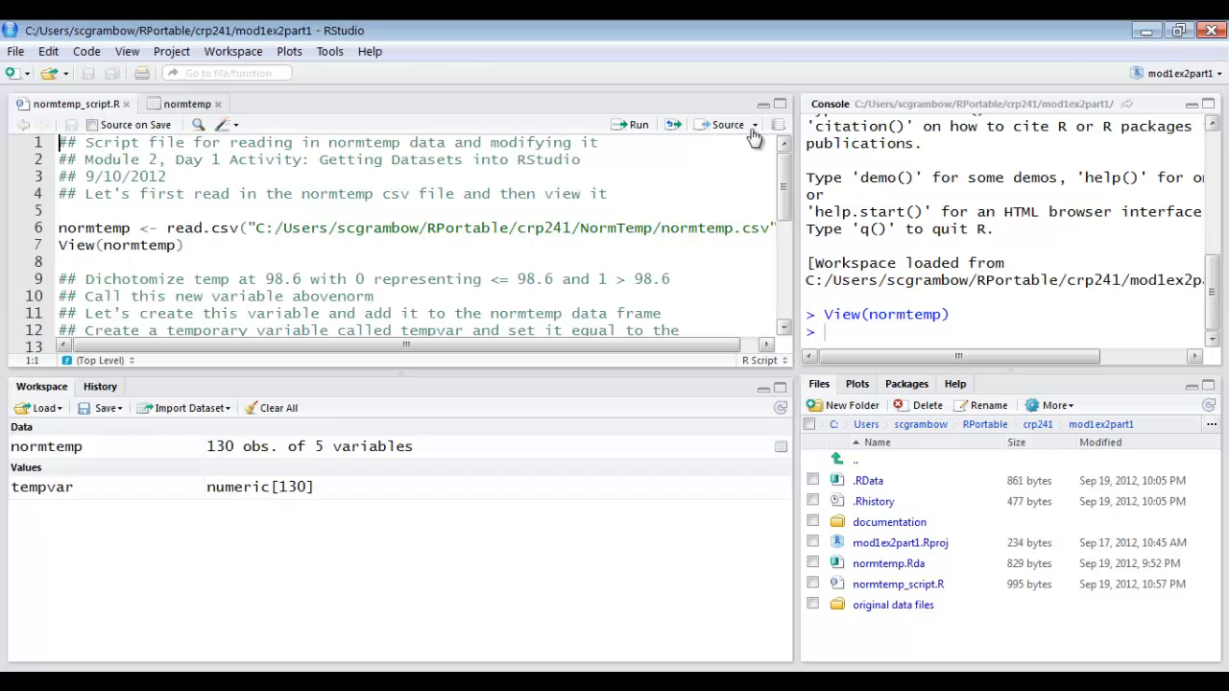
pyautogui.click(780, 105)
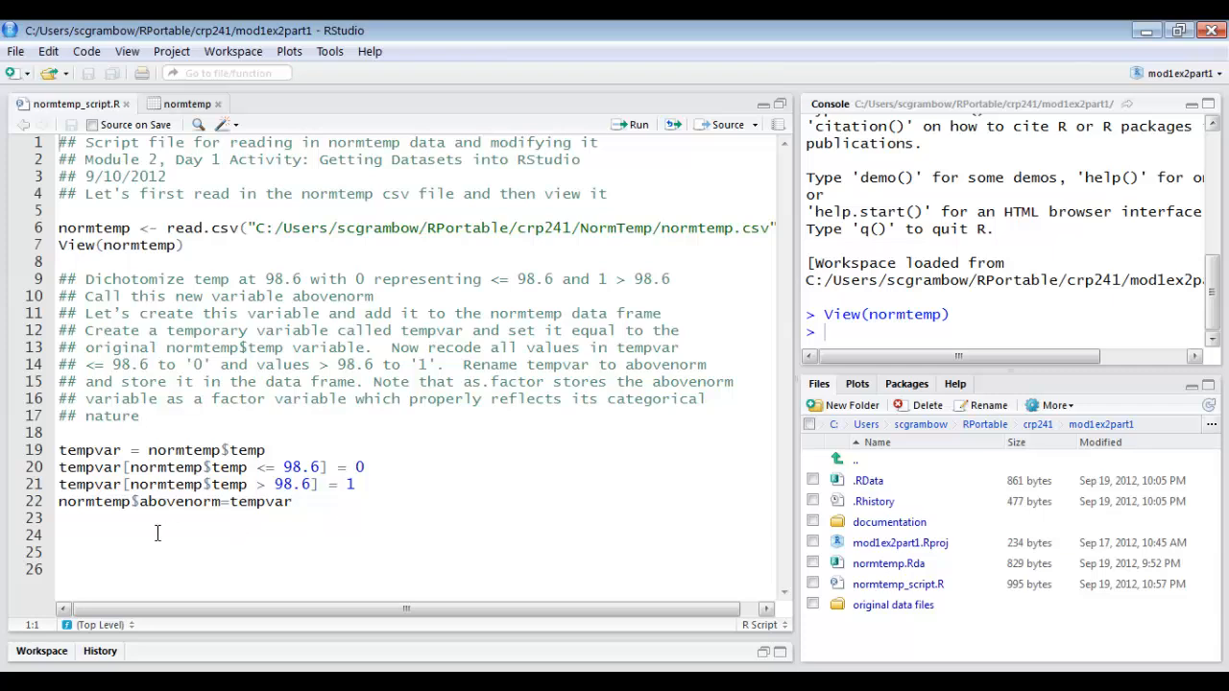
pyautogui.click(143, 538)
pyautogui.write('#')
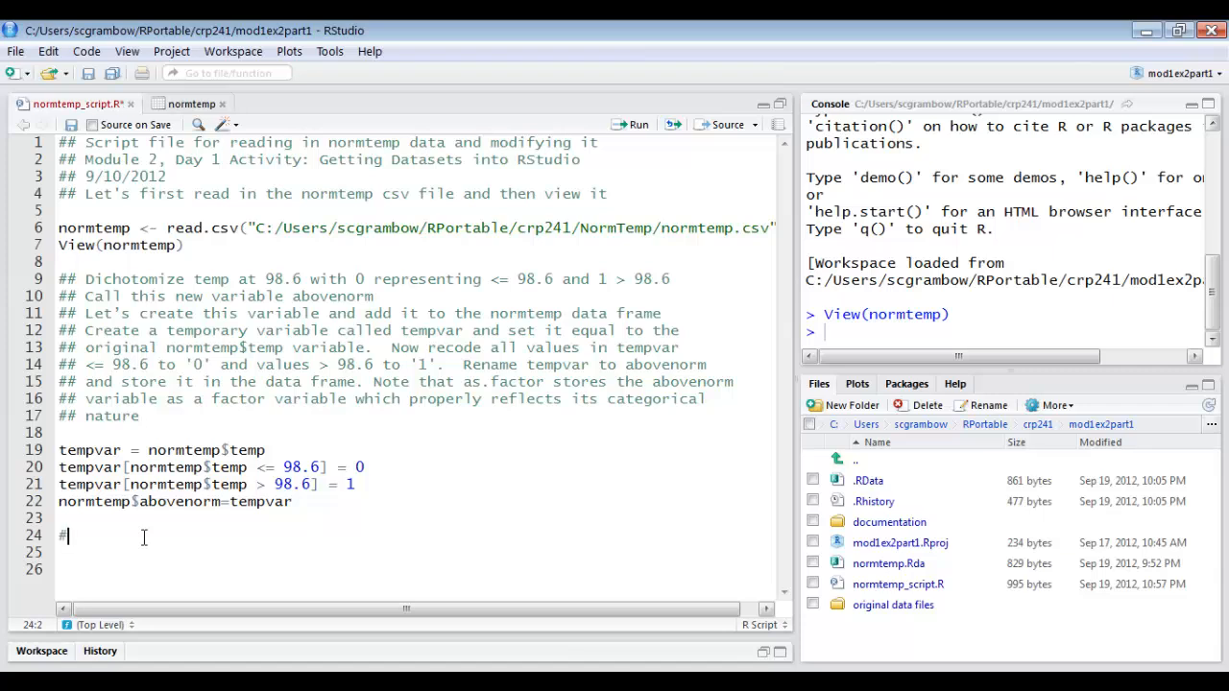
pyautogui.write('#')
pyautogui.write('summary statistics on nor')
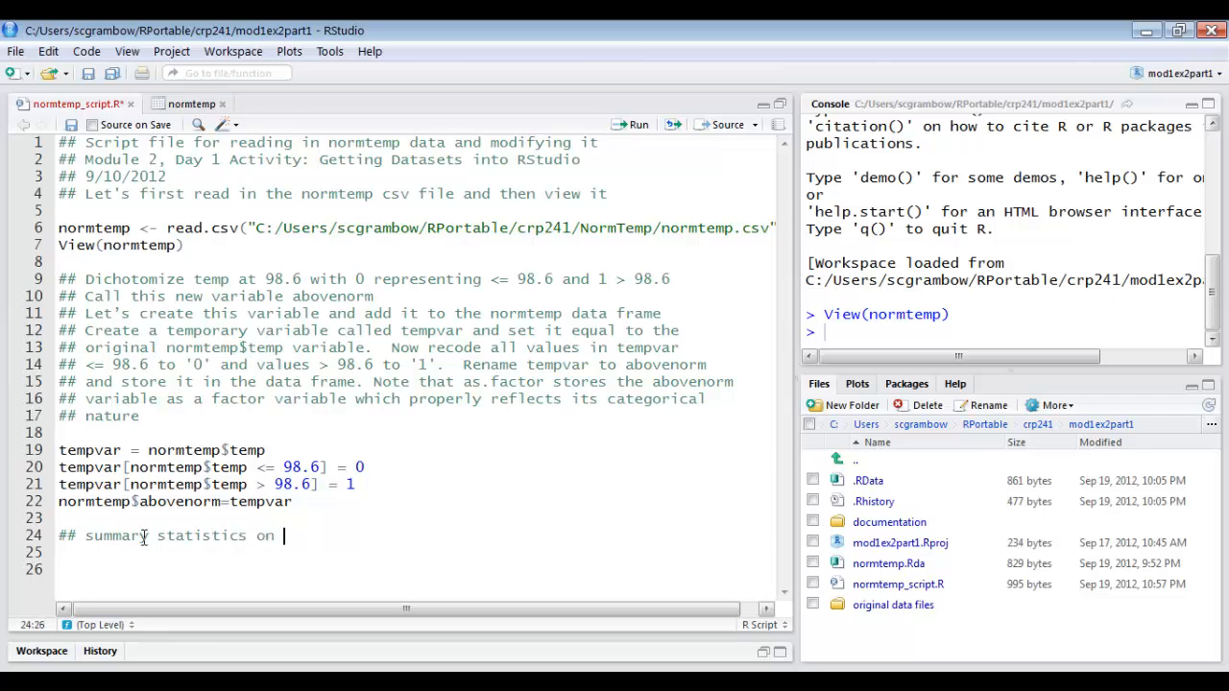
pyautogui.press('BackSpace')
pyautogui.press('BackSpace')
pyautogui.press('BackSpace')
pyautogui.write('temp')
pyautogui.press('BackSpace')
pyautogui.write('p')
# Add the date comment "## 09.19.2012" and an empty "##" comment line below the summary statistics heading.
pyautogui.press('Return')
pyautogui.write('## 09.19.2012')
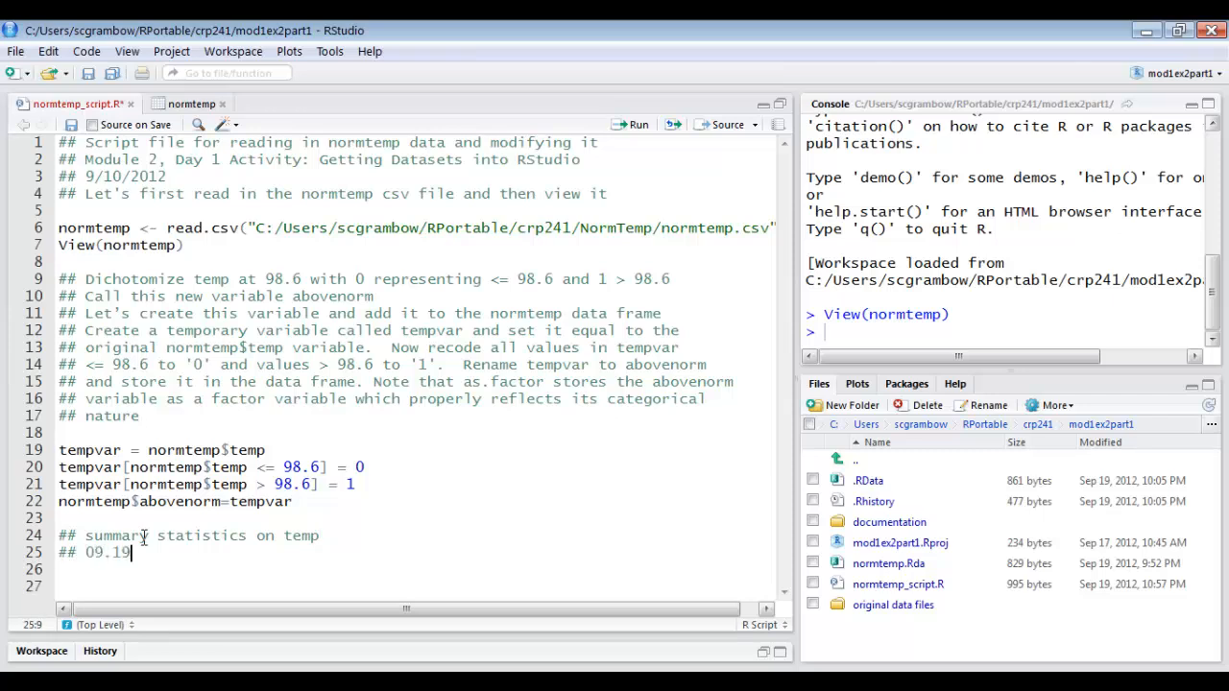
pyautogui.press('Return')
pyautogui.write('##')
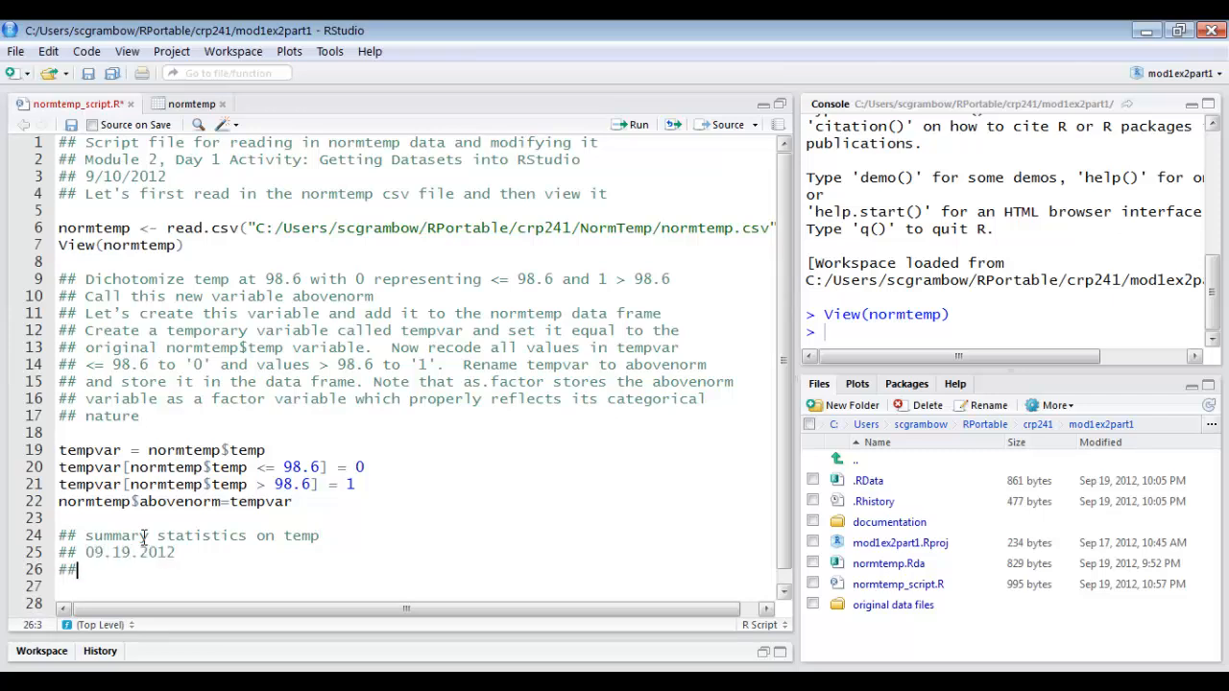
pyautogui.press('Return')
# Widen and enlarge the file browser, and open Module2_BriefRIntro.R from the mod2ex1 folder under crp241.
pyautogui.moveTo(793, 461); pyautogui.dragTo(719, 461)
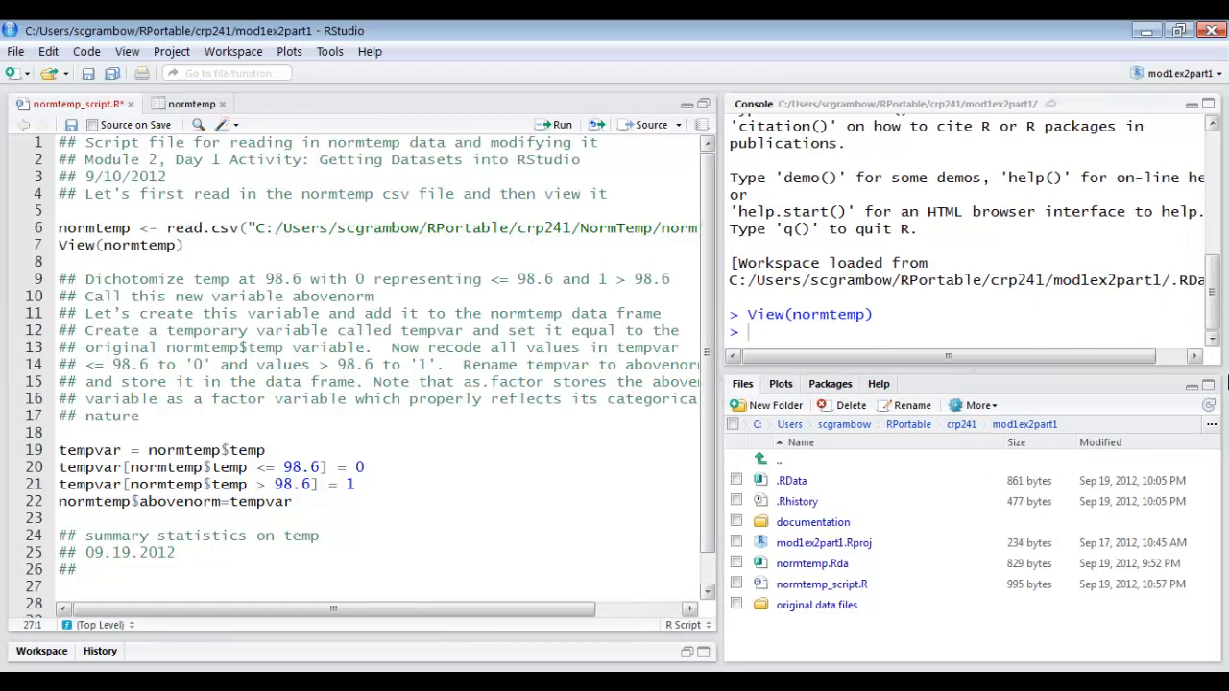
pyautogui.click(1207, 387)
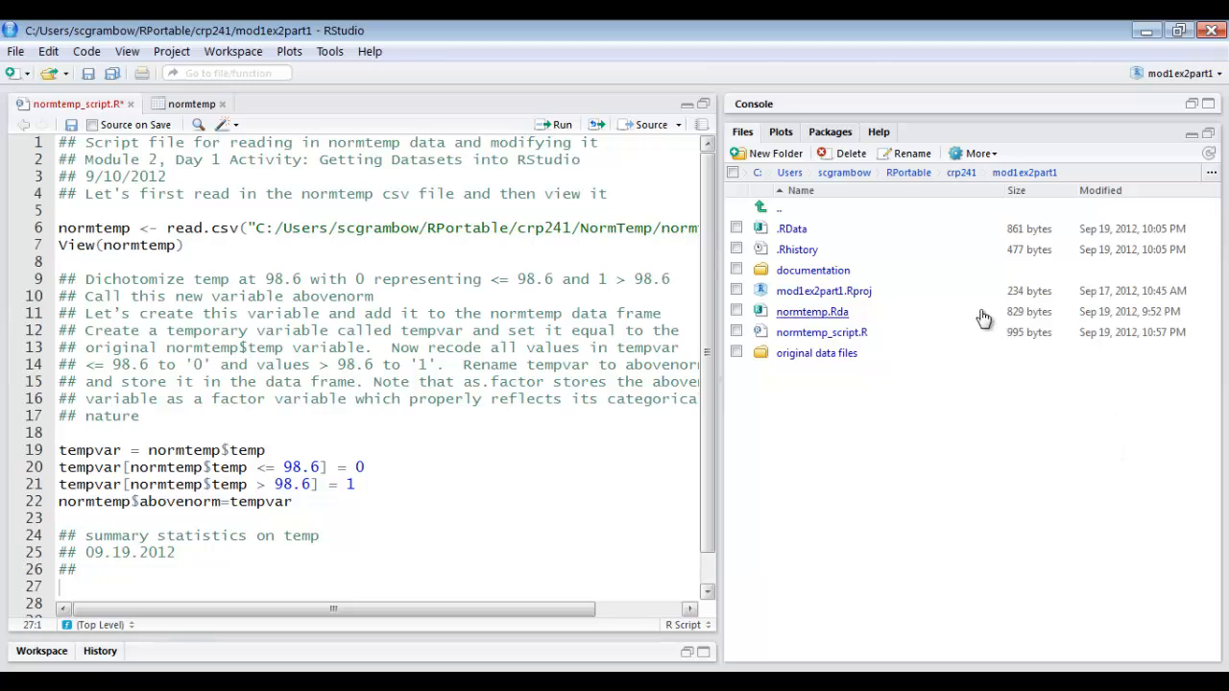
pyautogui.click(960, 175)
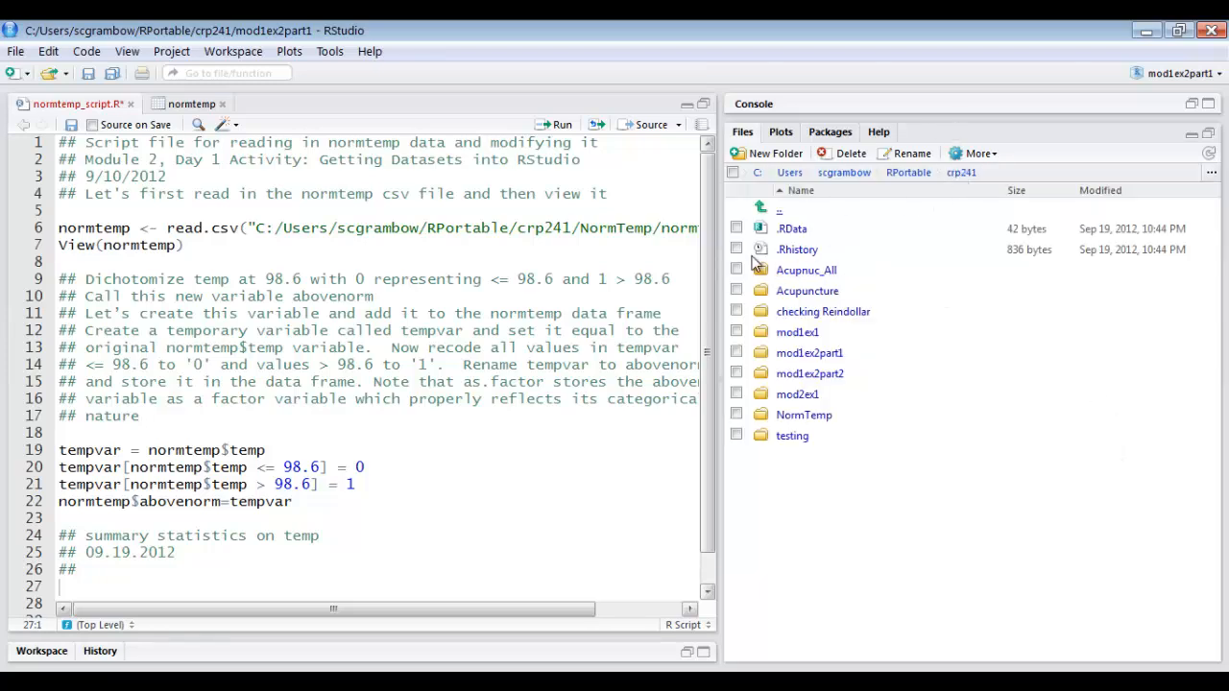
pyautogui.click(797, 394)
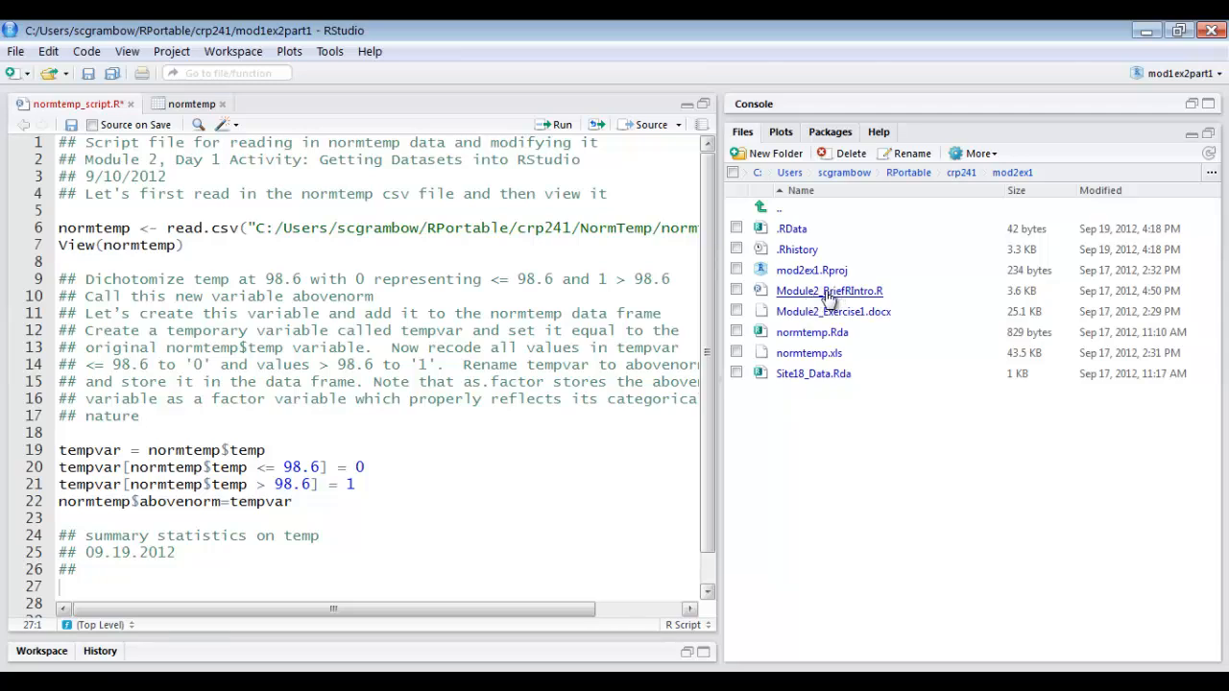
pyautogui.click(827, 291)
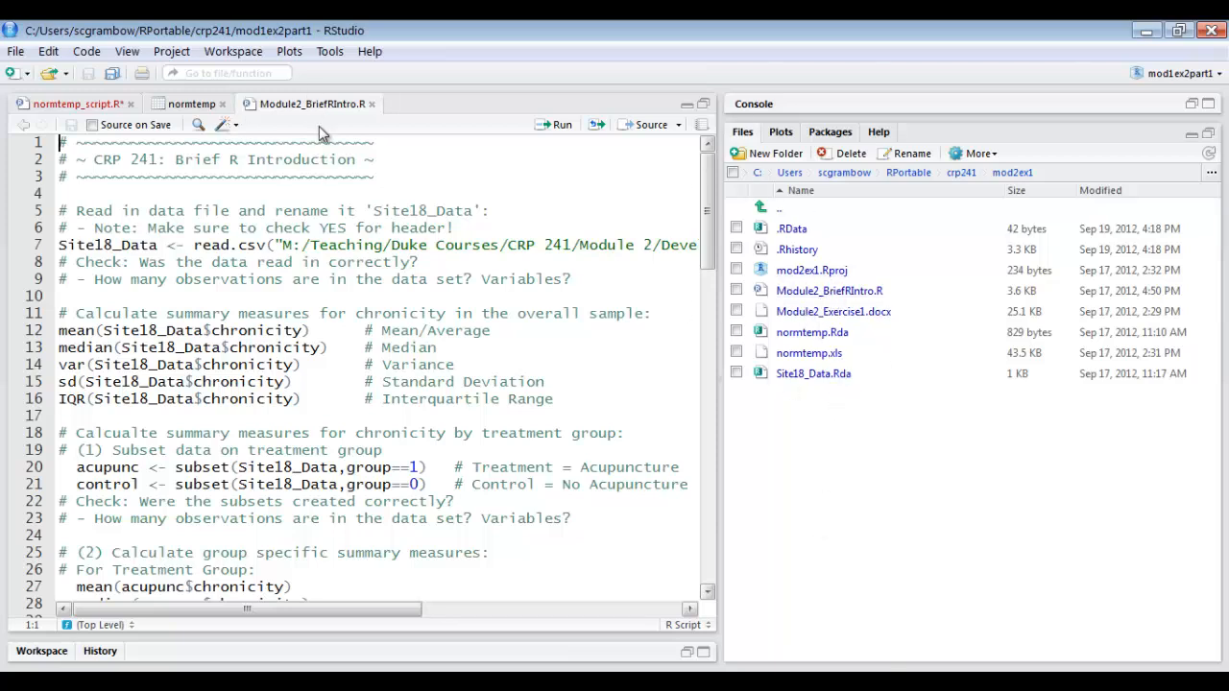
# Copy the overall-sample chronicity summary code in Module2_BriefRIntro.R, from its heading comment through the IQR line.
pyautogui.click(311, 449)
pyautogui.scroll(-4, 314, 441)
pyautogui.scroll(4, 314, 436)
pyautogui.moveTo(58, 313); pyautogui.dragTo(610, 400)
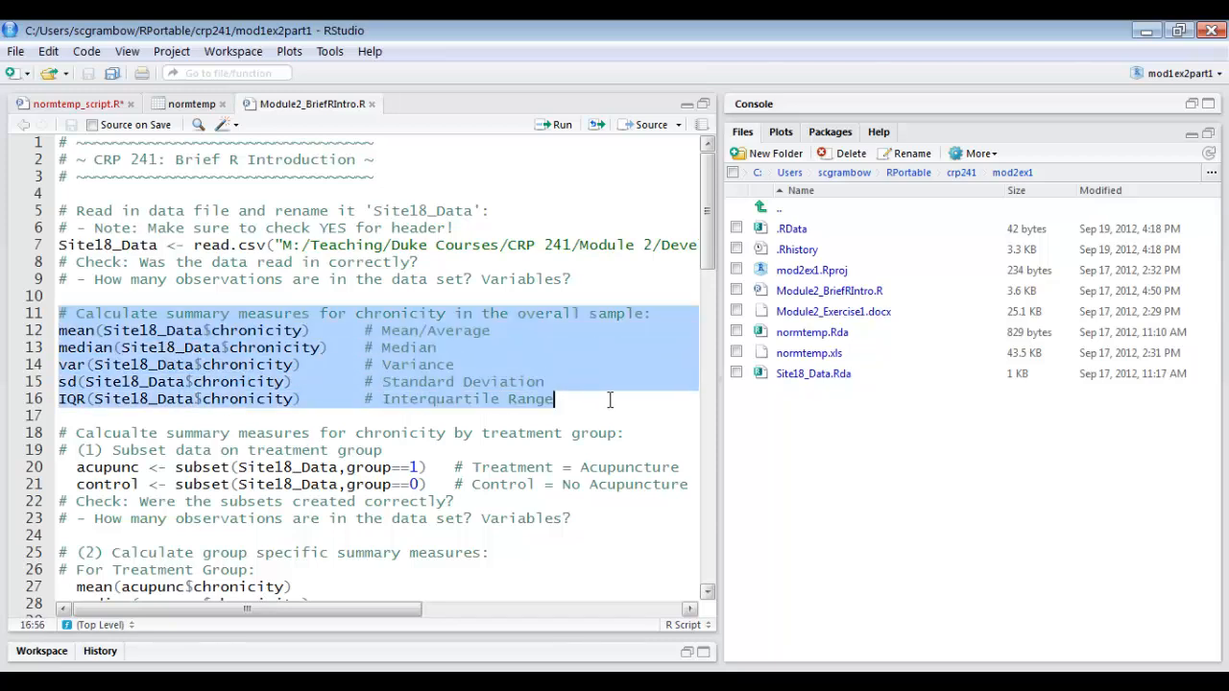
pyautogui.rightClick(158, 360)
pyautogui.click(197, 424)
# Paste the copied summary-measures code into normtemp_script.R on line 27, below the "##" comment.
pyautogui.click(74, 103)
pyautogui.scroll(-1, 105, 519)
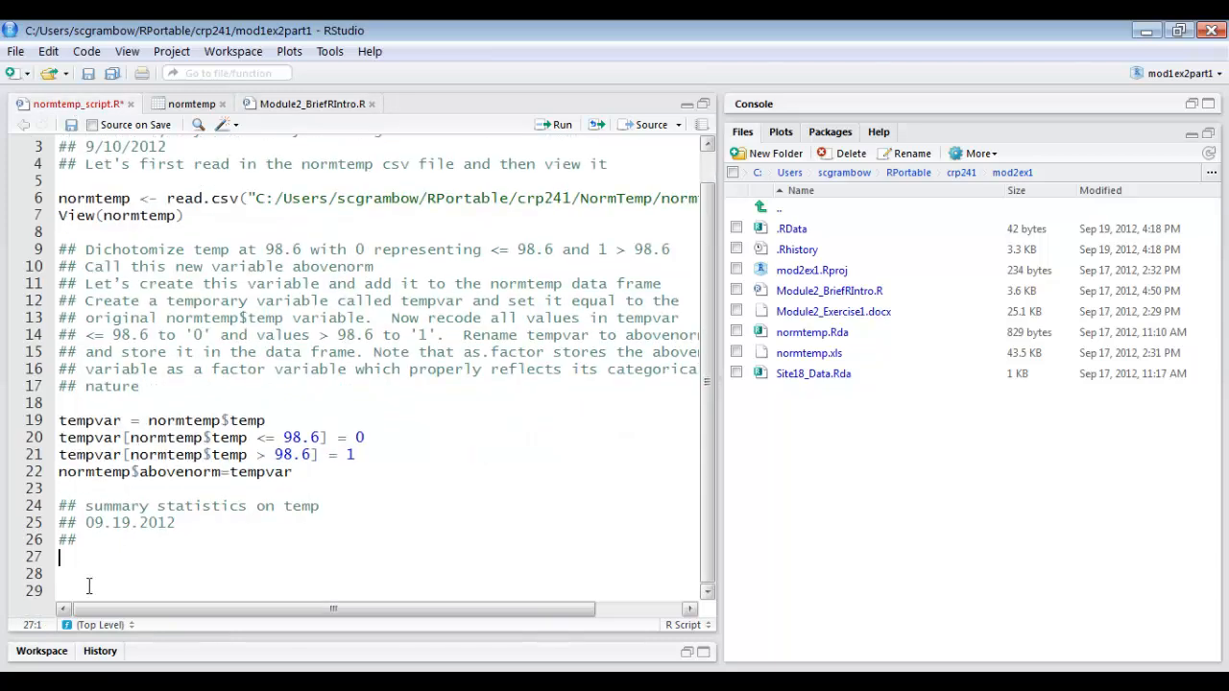
pyautogui.rightClick(84, 561)
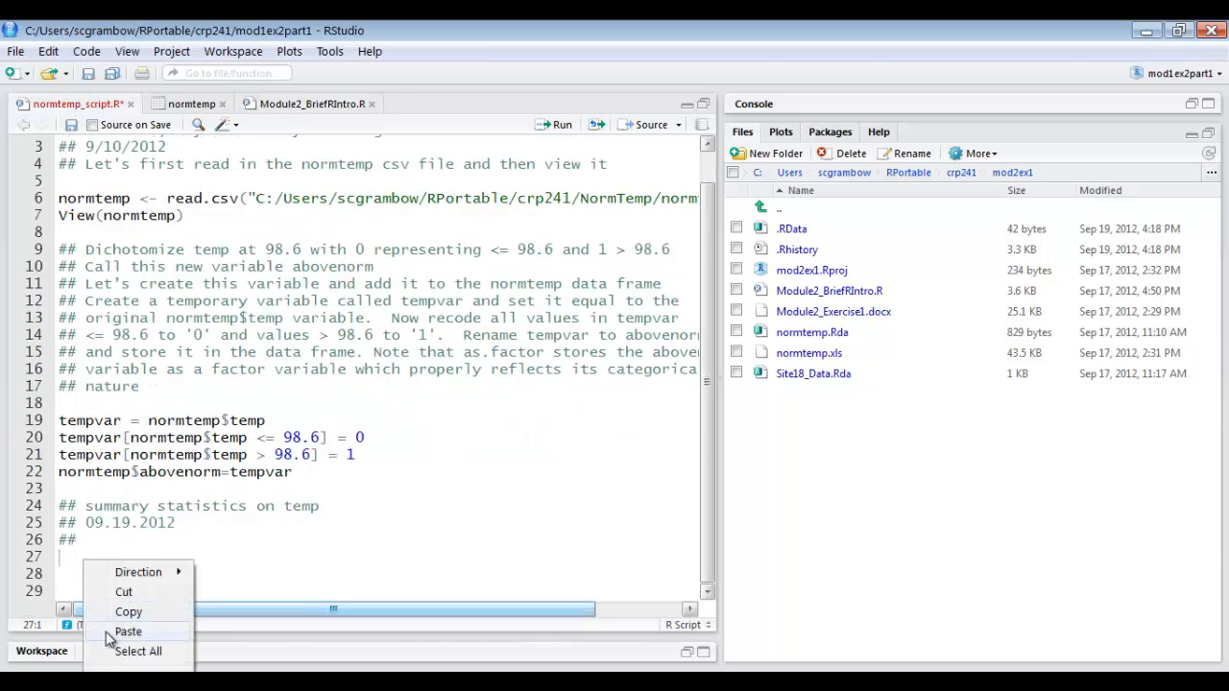
pyautogui.click(106, 631)
pyautogui.scroll(-1, 139, 586)
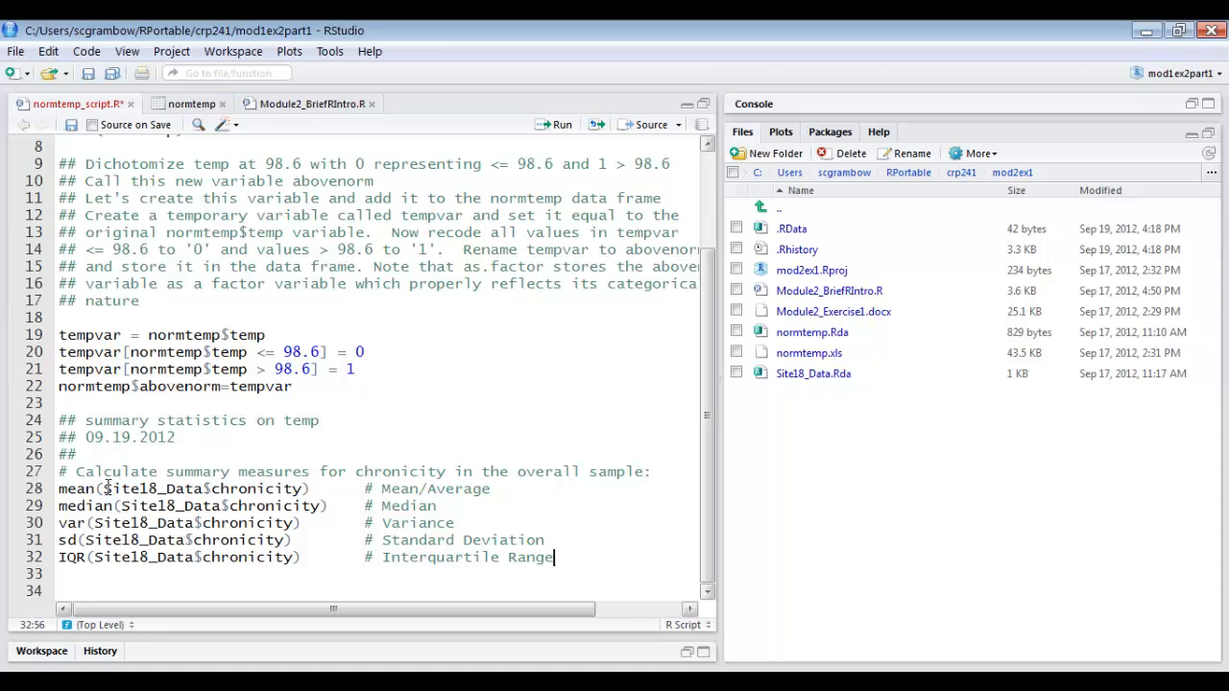
# Replace all occurrences of Site18_Data$chronicity with normtemp$temp in normtemp_script.R.
pyautogui.moveTo(107, 489); pyautogui.dragTo(304, 490)
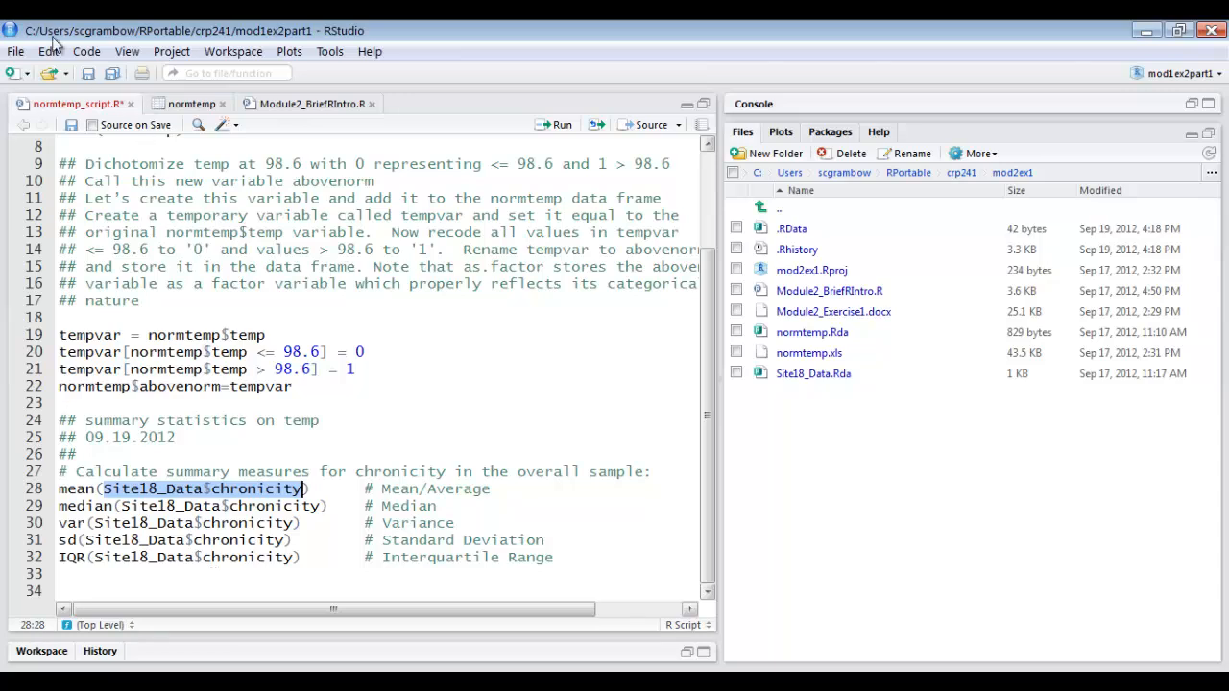
pyautogui.click(203, 453)
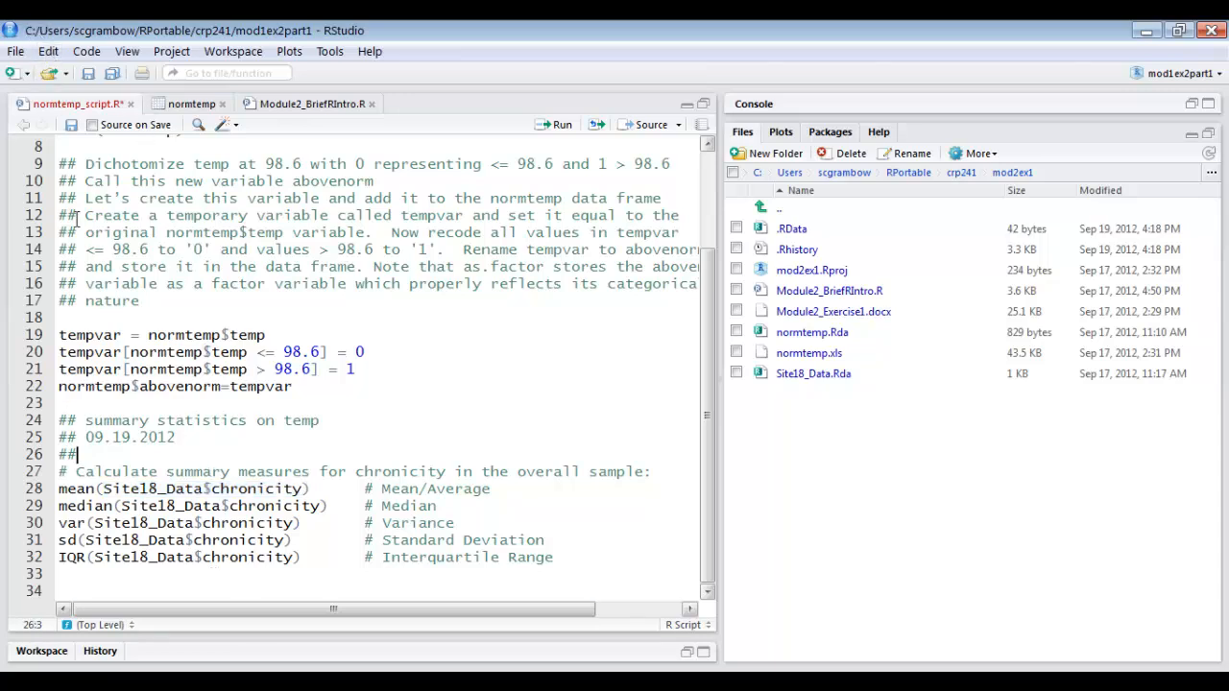
pyautogui.click(50, 52)
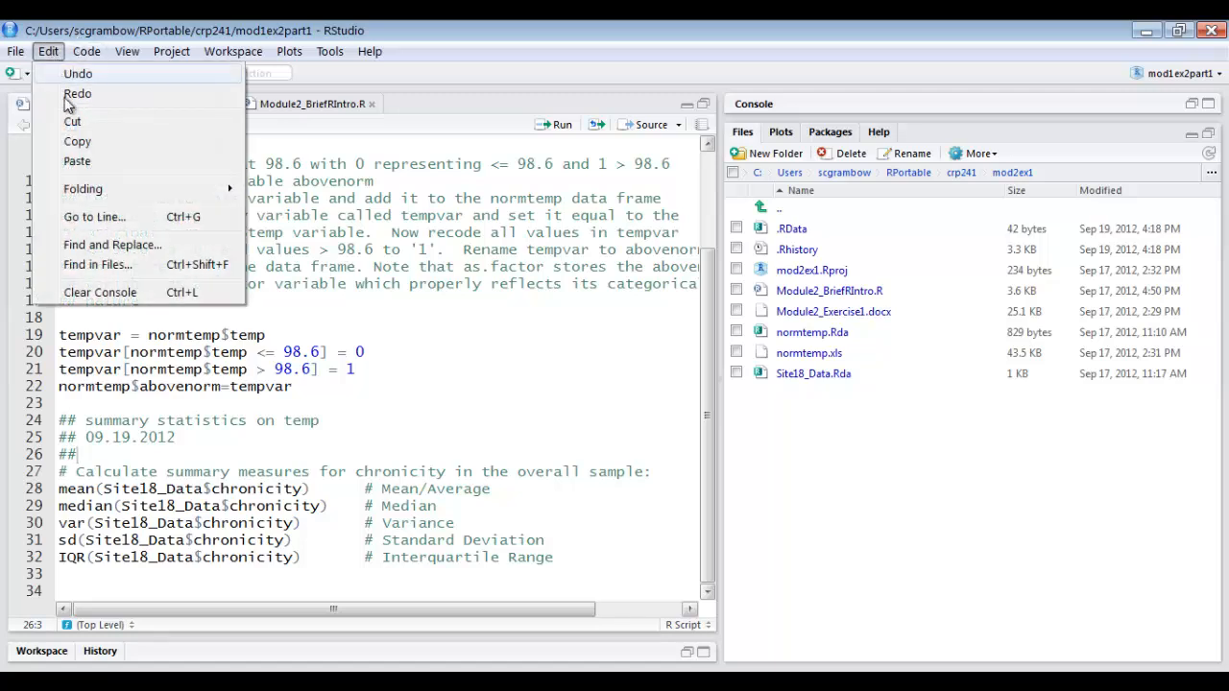
pyautogui.click(88, 248)
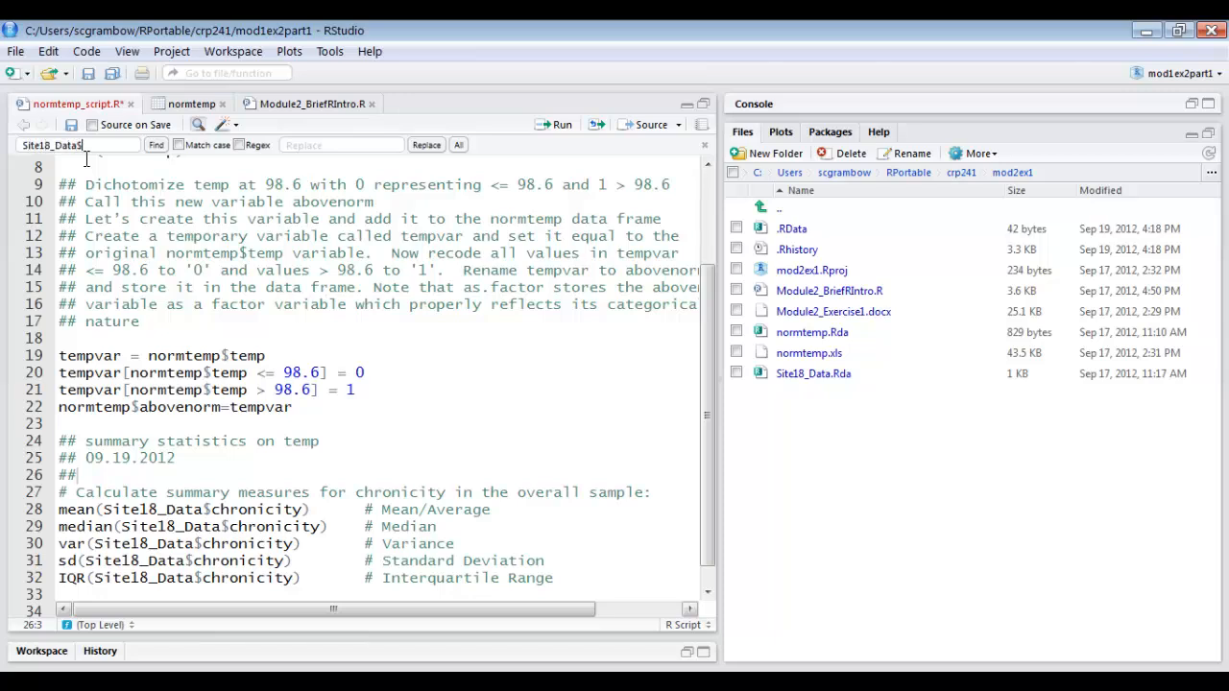
pyautogui.write('Site18_Data$chronicity')
pyautogui.click(318, 145)
pyautogui.write('normtemp$temp')
pyautogui.click(460, 145)
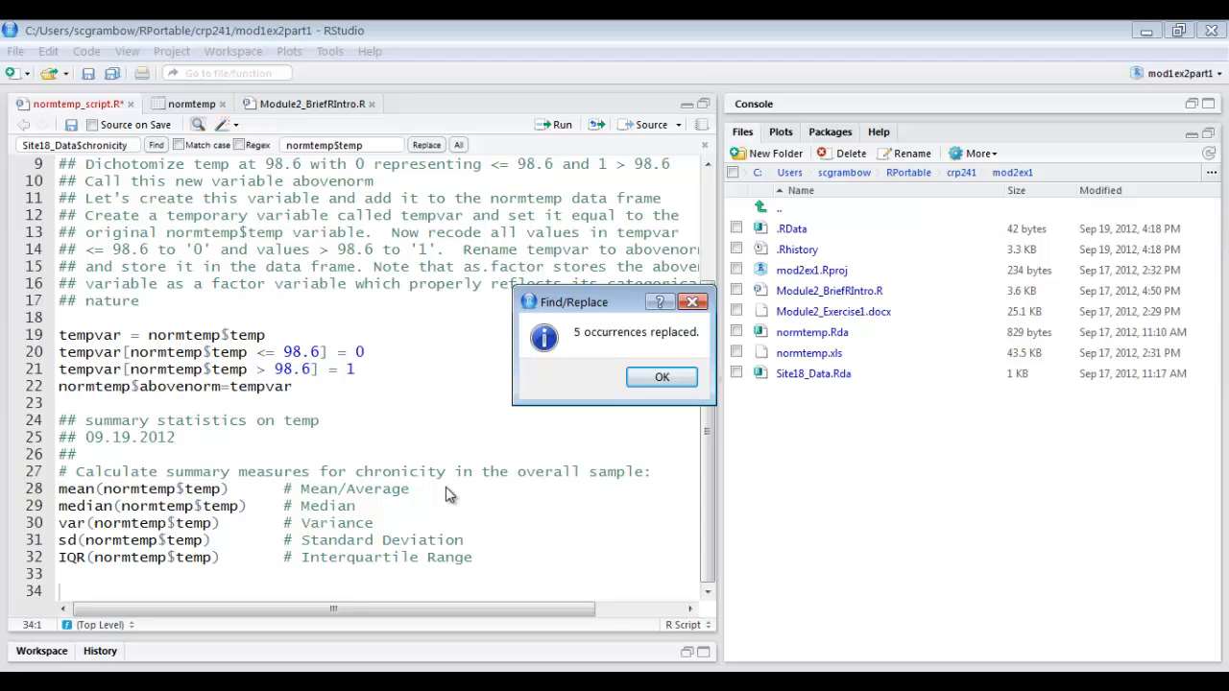
pyautogui.click(662, 377)
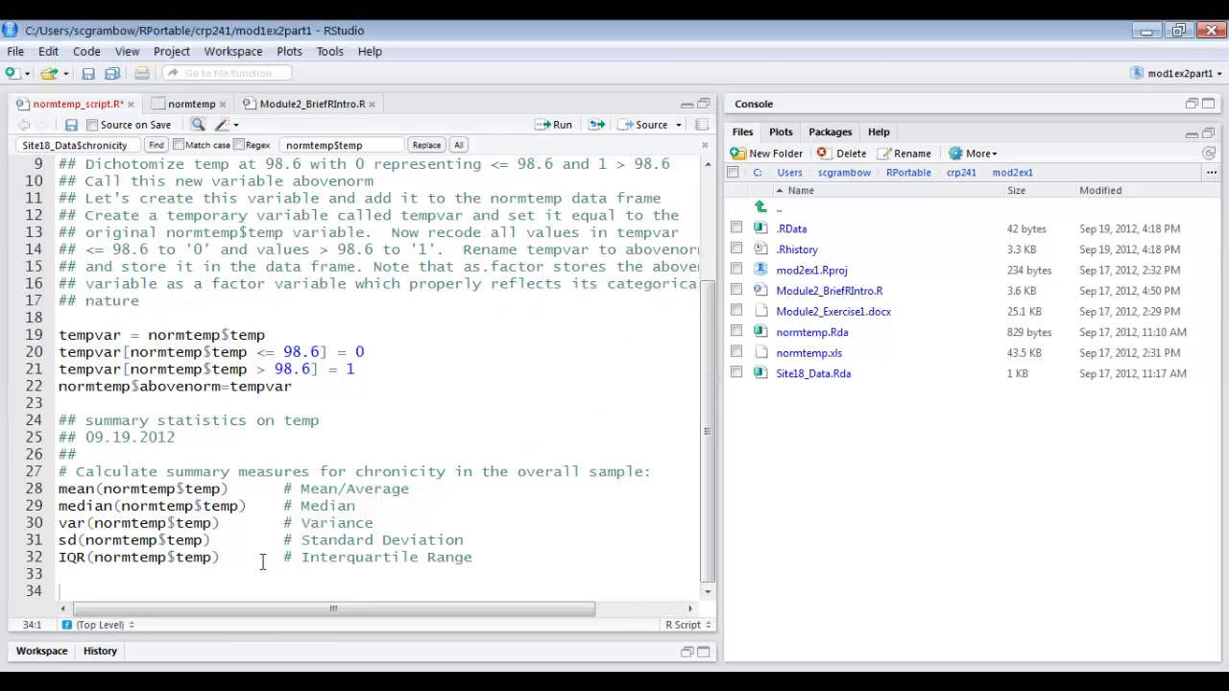
# Run the mean, median, var, sd and IQR lines for normtemp$temp and examine the output in the enlarged console.
pyautogui.moveTo(483, 557); pyautogui.dragTo(58, 491)
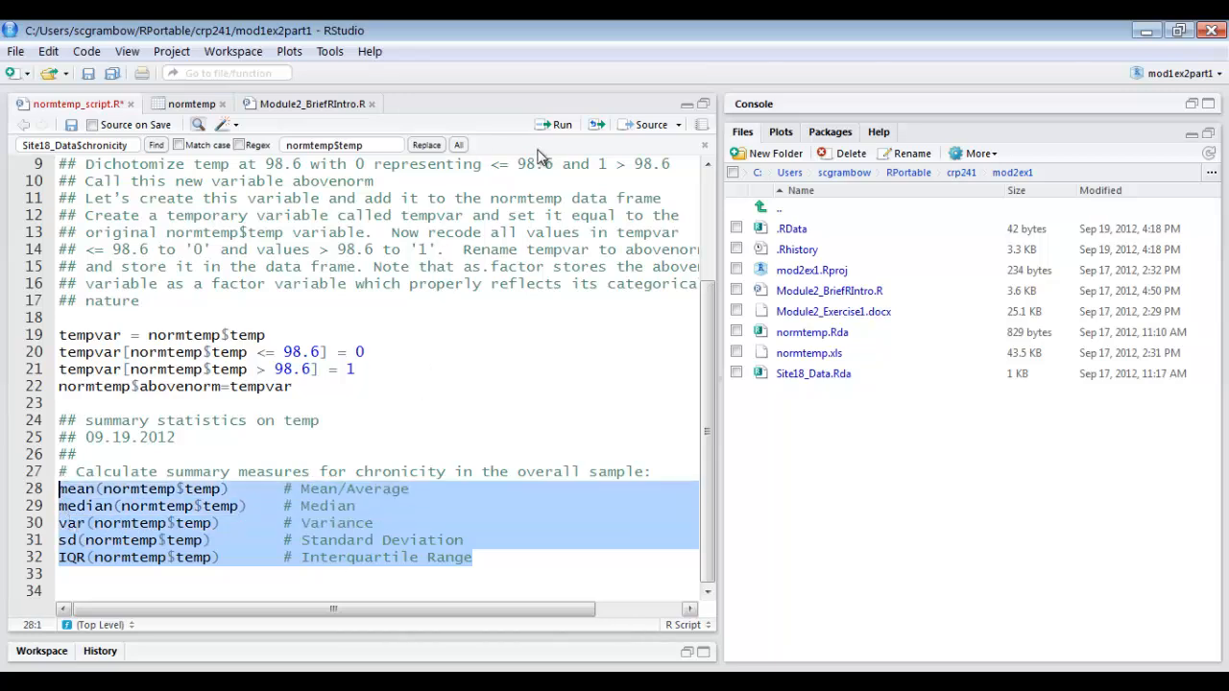
pyautogui.click(560, 126)
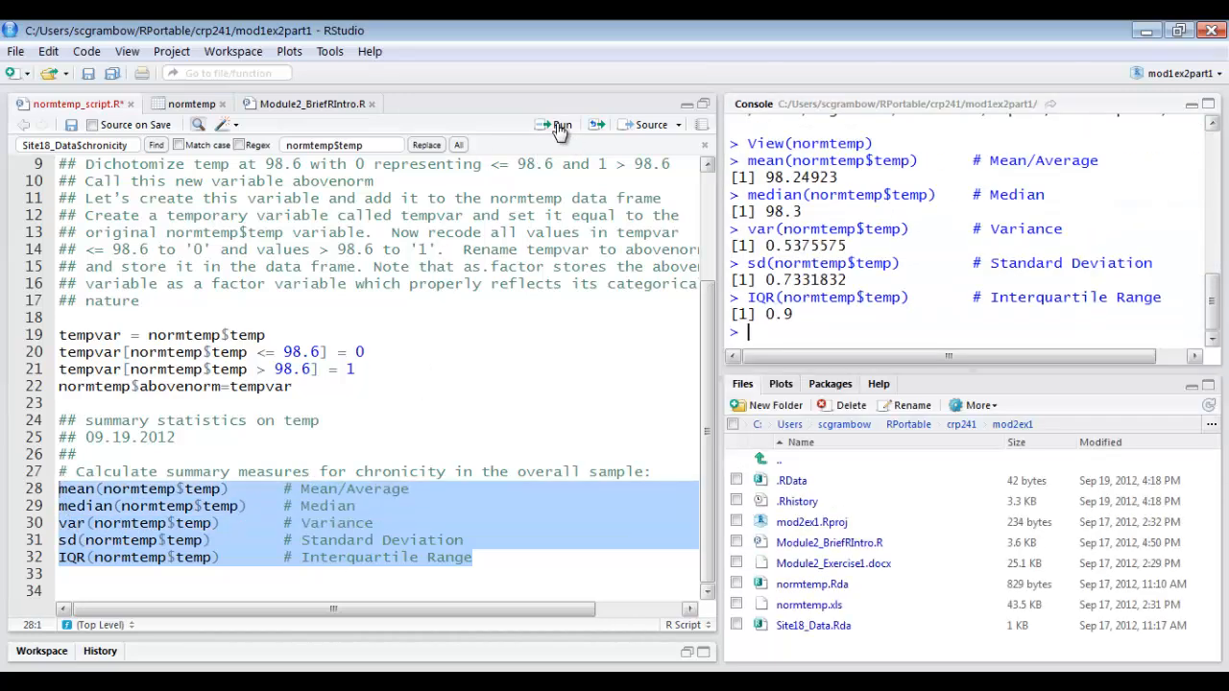
pyautogui.click(1209, 107)
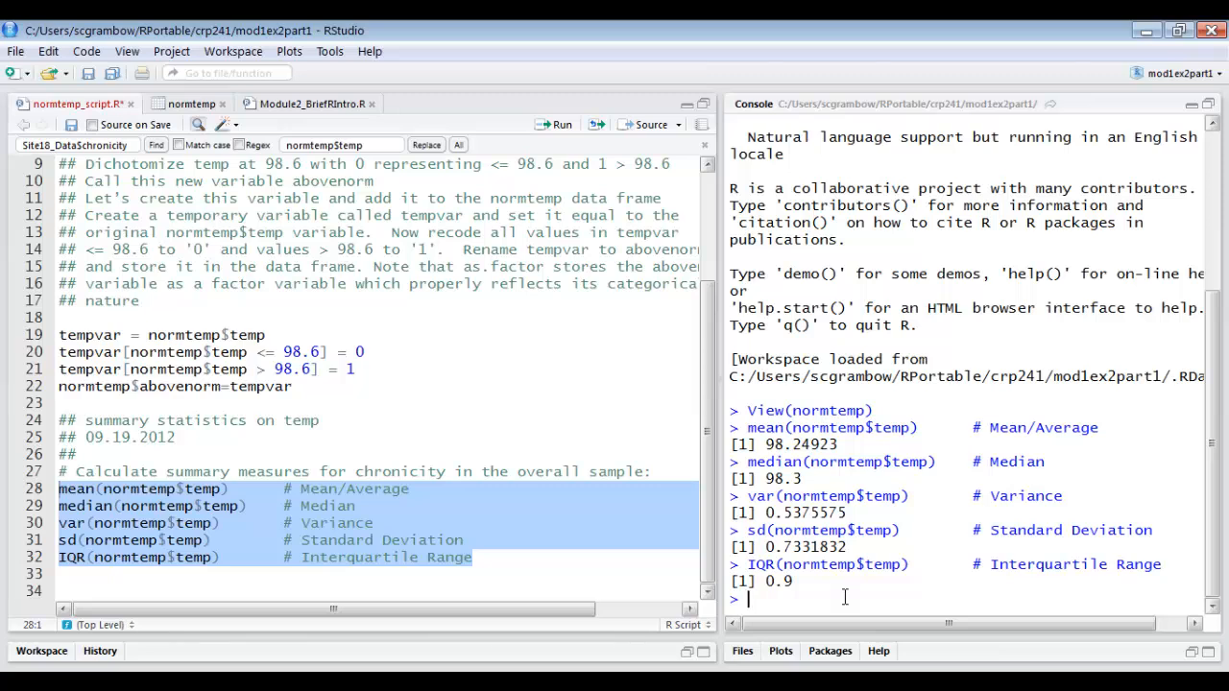
pyautogui.click(1209, 108)
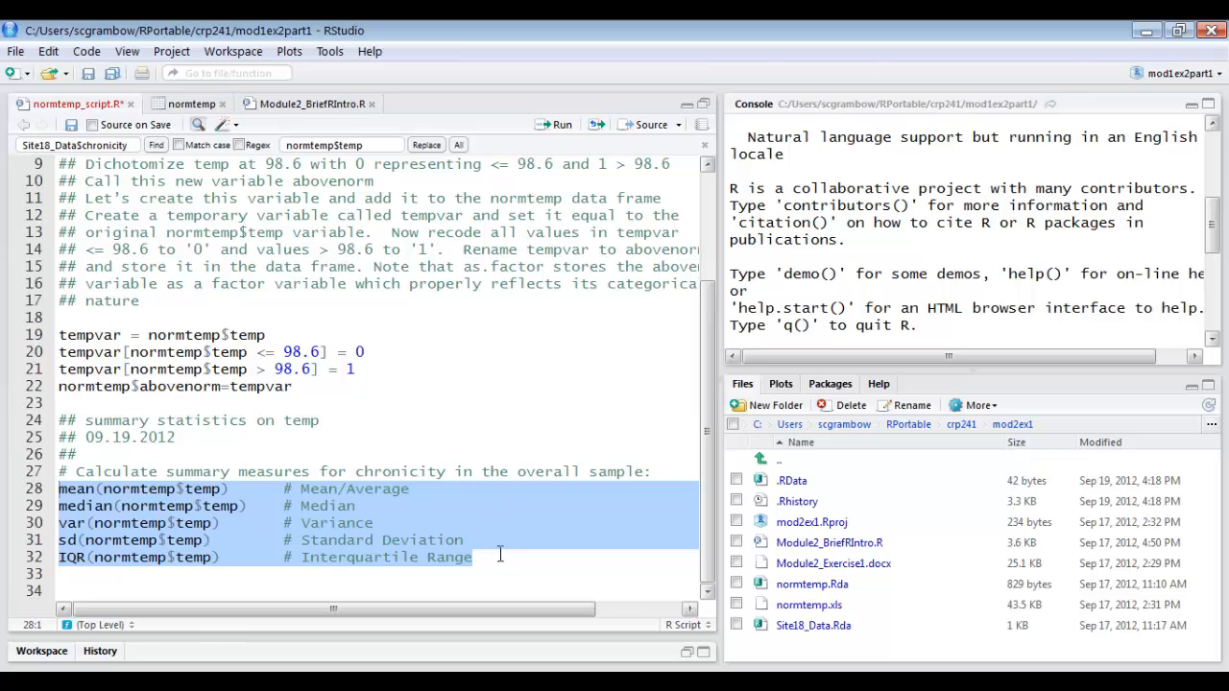
# Make room below the IQR line in normtemp_script.R and copy the "(1) Subset data on treatment group" comment and both subset commands from Module2_BriefRIntro.R.
pyautogui.click(92, 576)
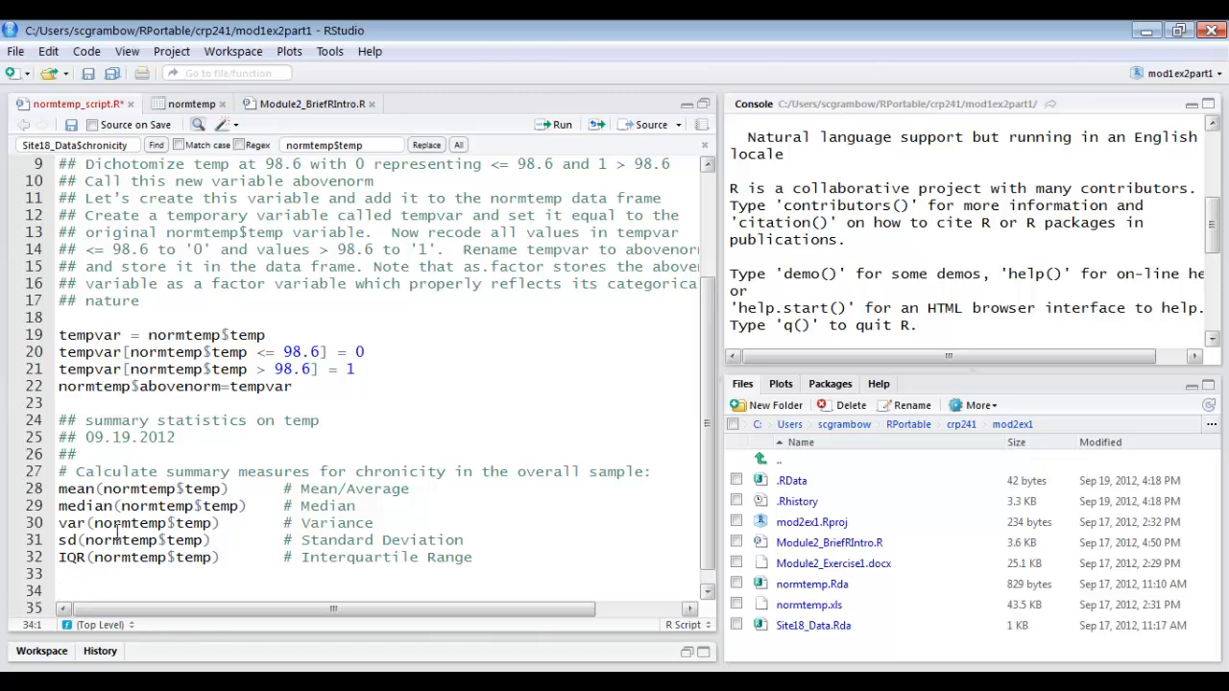
pyautogui.press('Return')
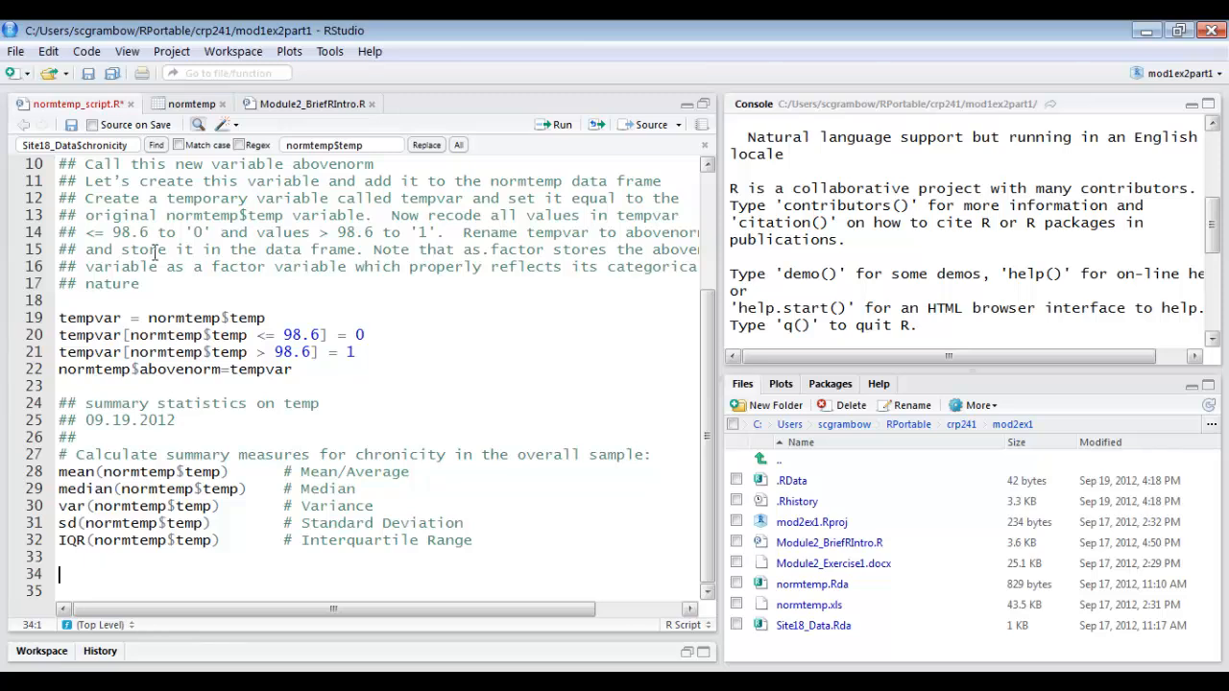
pyautogui.click(304, 103)
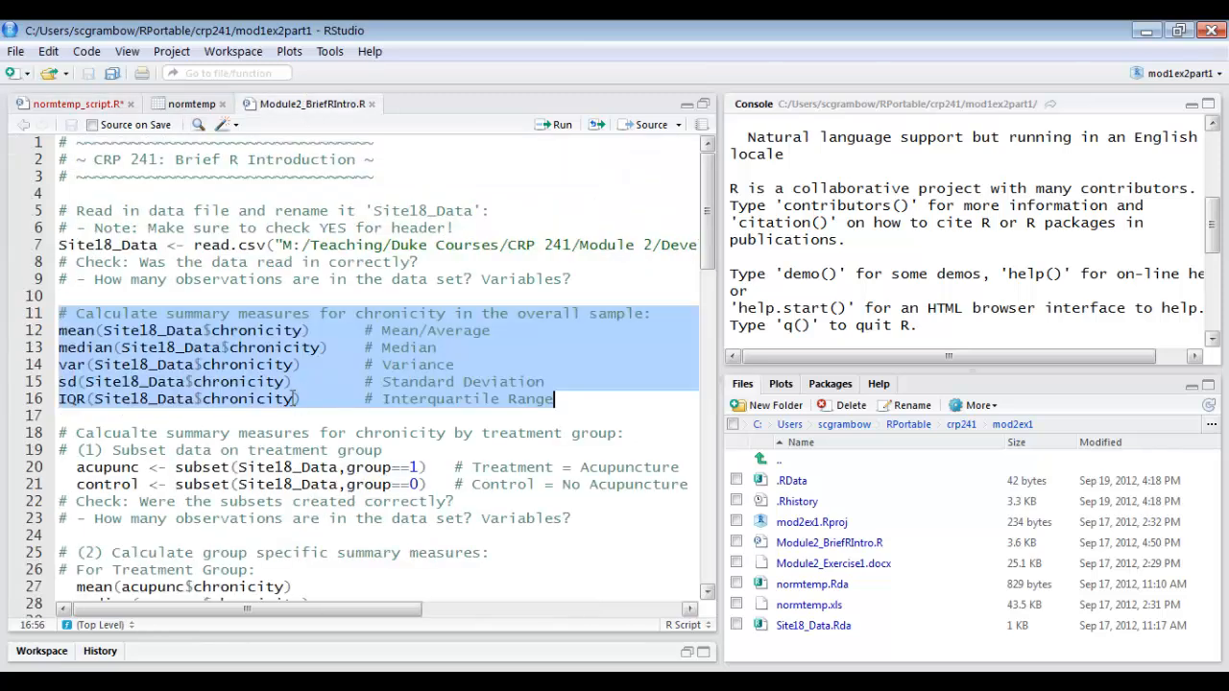
pyautogui.scroll(-1, 294, 399)
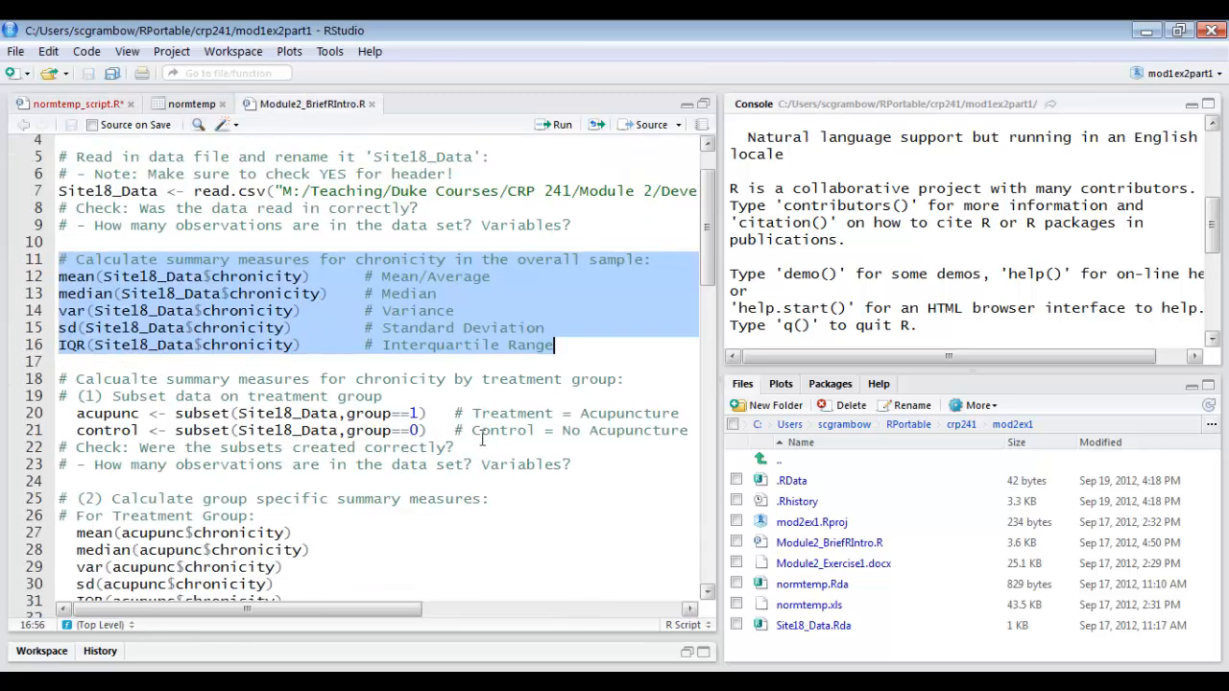
pyautogui.click(419, 430)
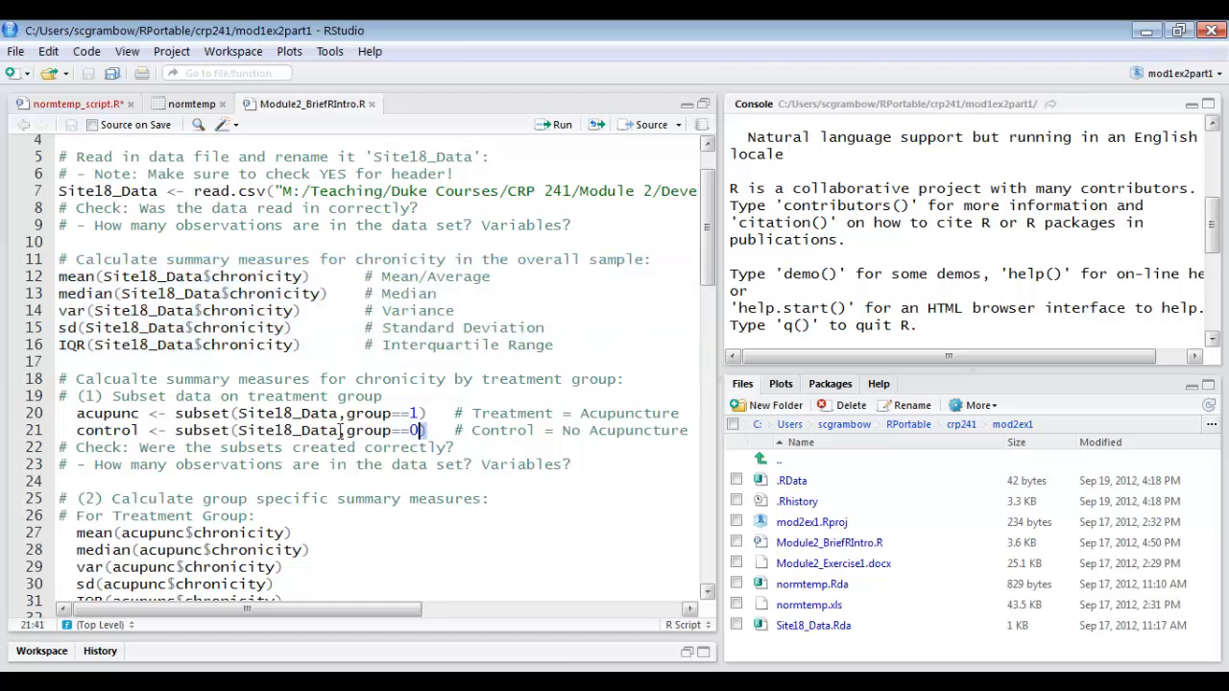
pyautogui.moveTo(425, 430); pyautogui.dragTo(50, 407)
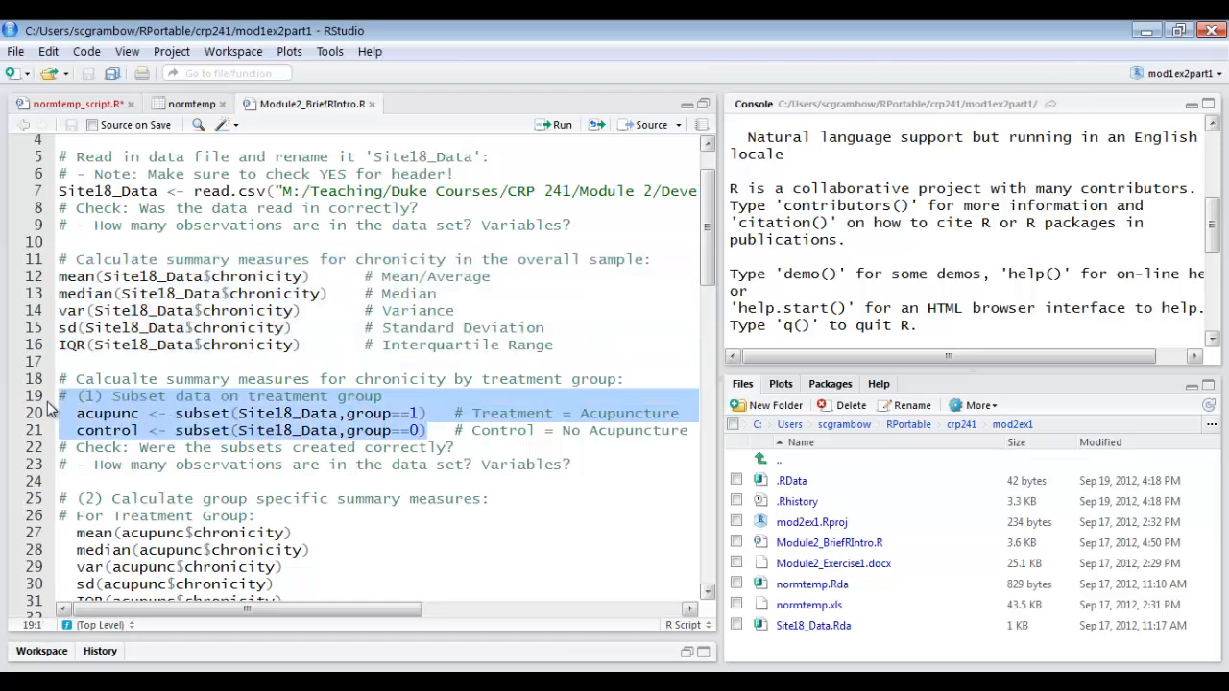
pyautogui.rightClick(141, 410)
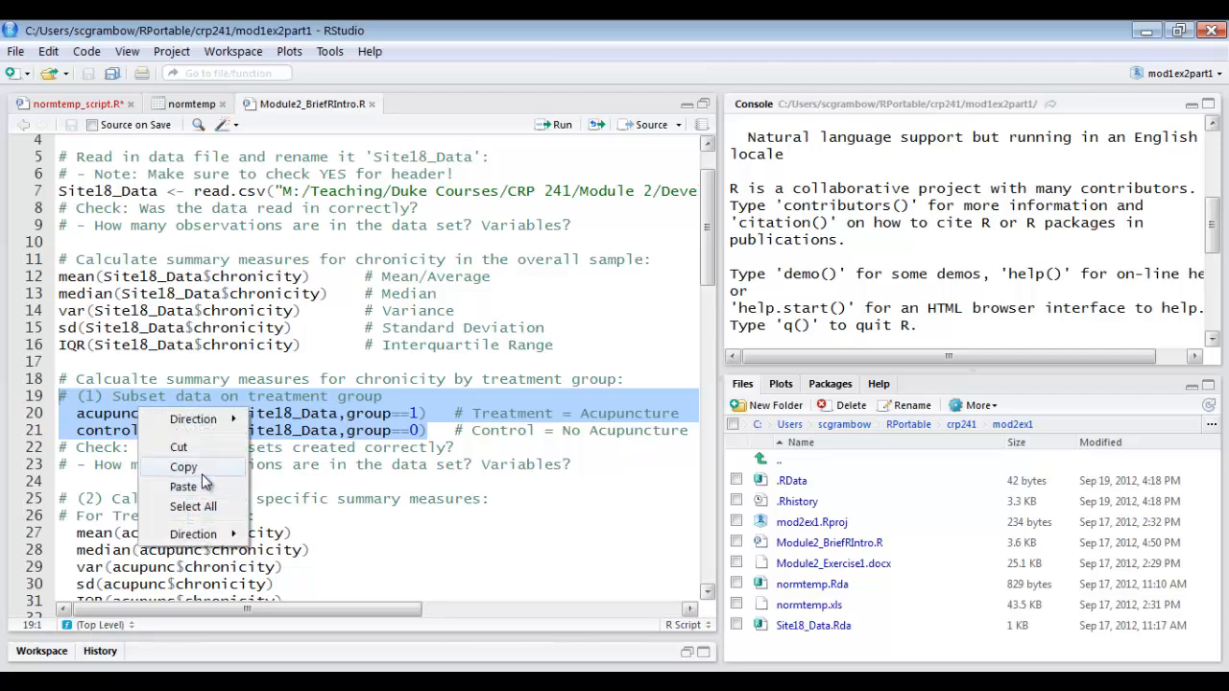
pyautogui.click(201, 470)
# Save normtemp_script.R and paste the copied subset code at line 34.
pyautogui.click(65, 104)
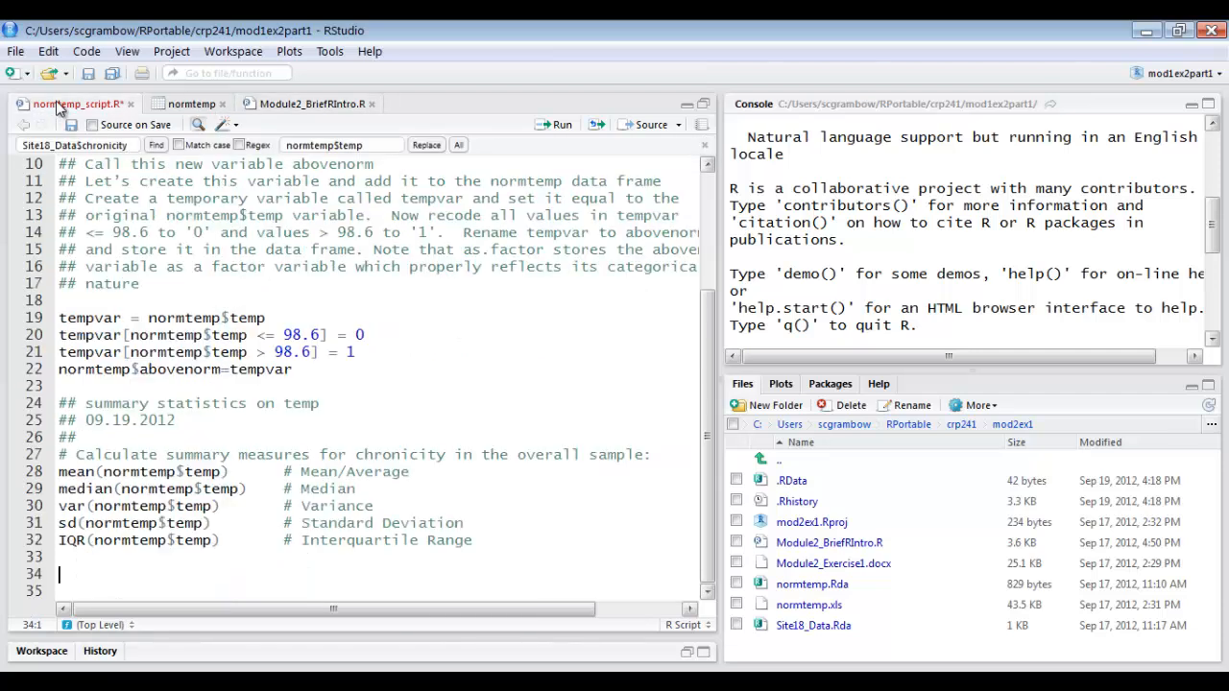
pyautogui.click(72, 125)
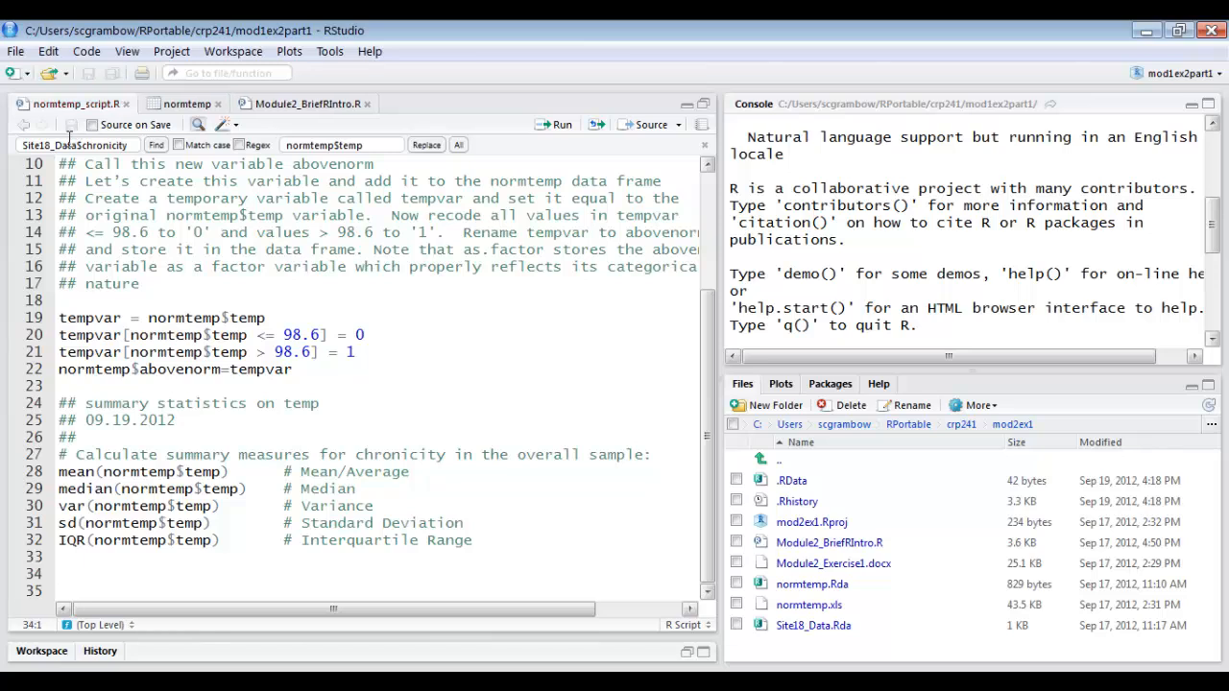
pyautogui.rightClick(103, 576)
pyautogui.click(130, 642)
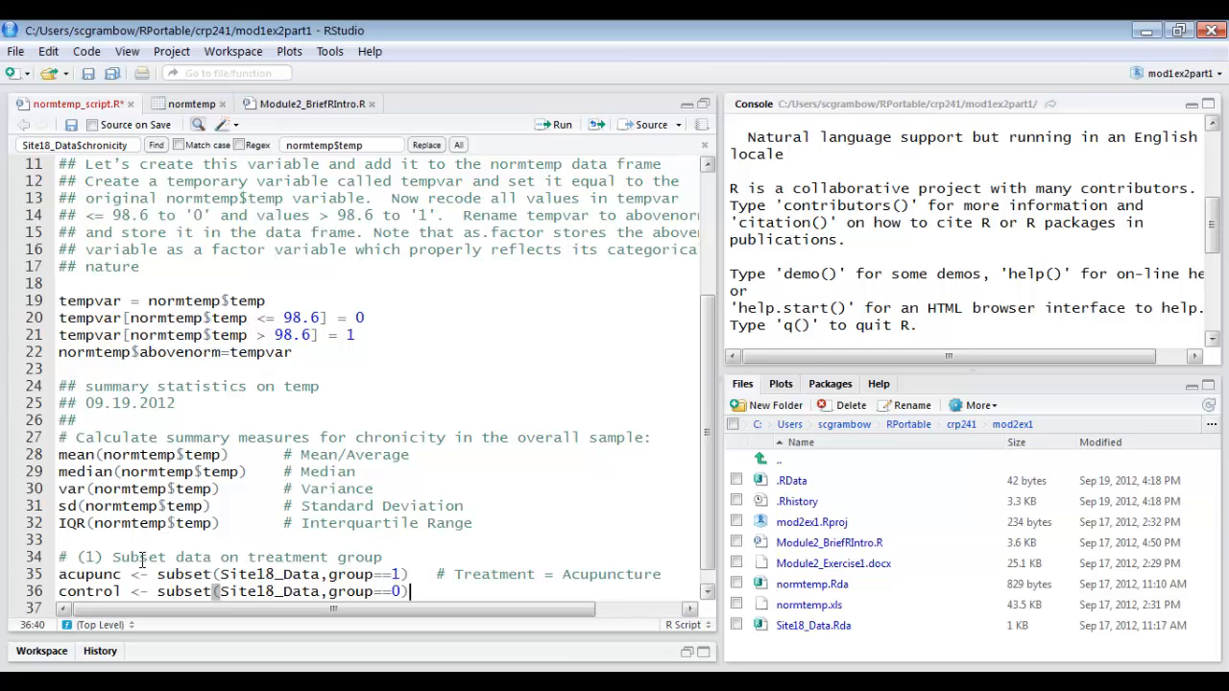
# Change "chronicity" to "temp" in the line 27 comment and "treatment group" to "gender" in the line 34 comment.
pyautogui.scroll(-1, 142, 560)
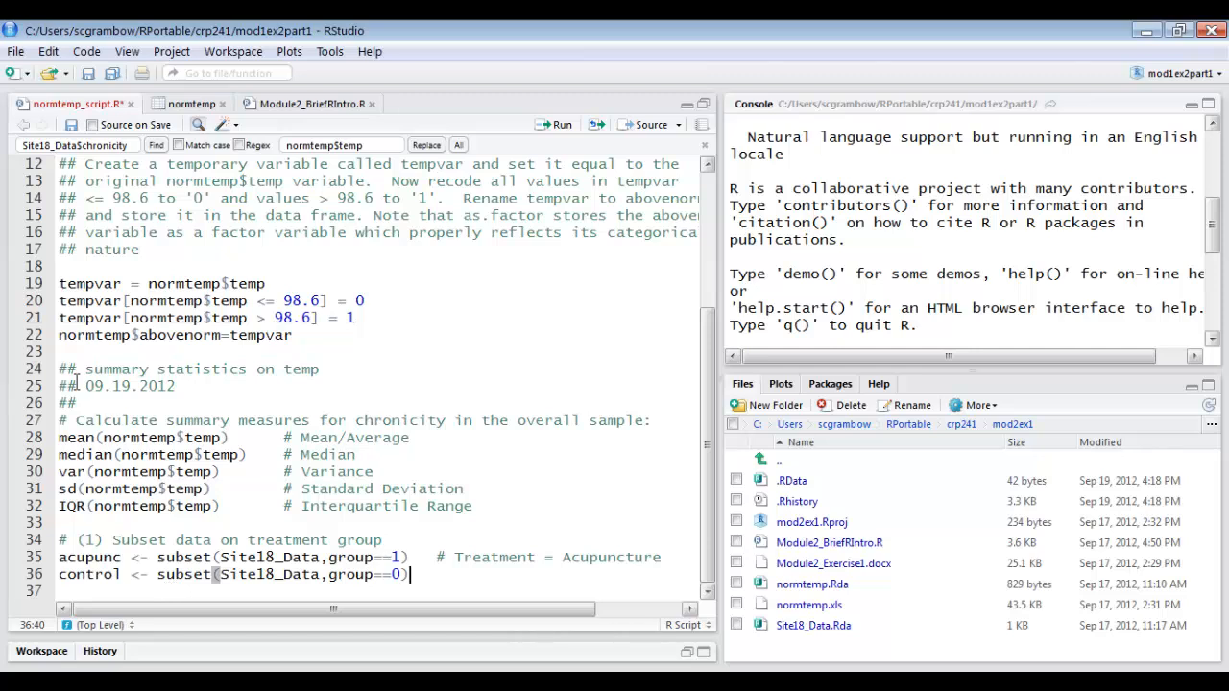
pyautogui.doubleClick(365, 418)
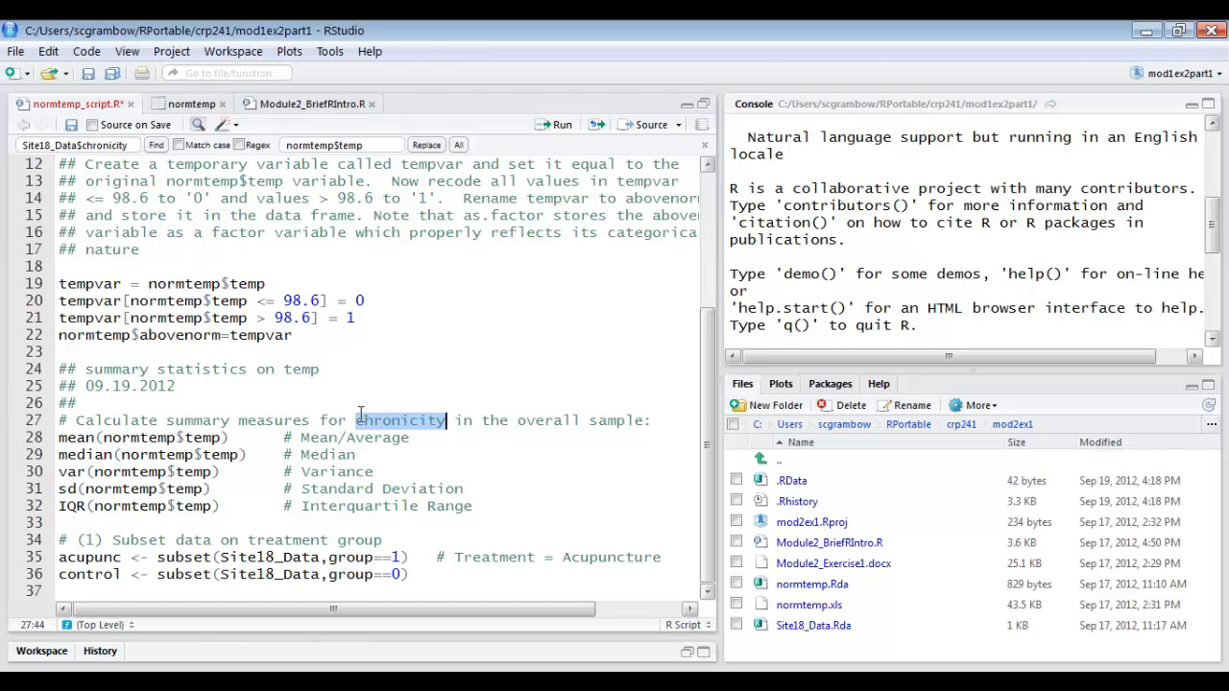
pyautogui.write('temp')
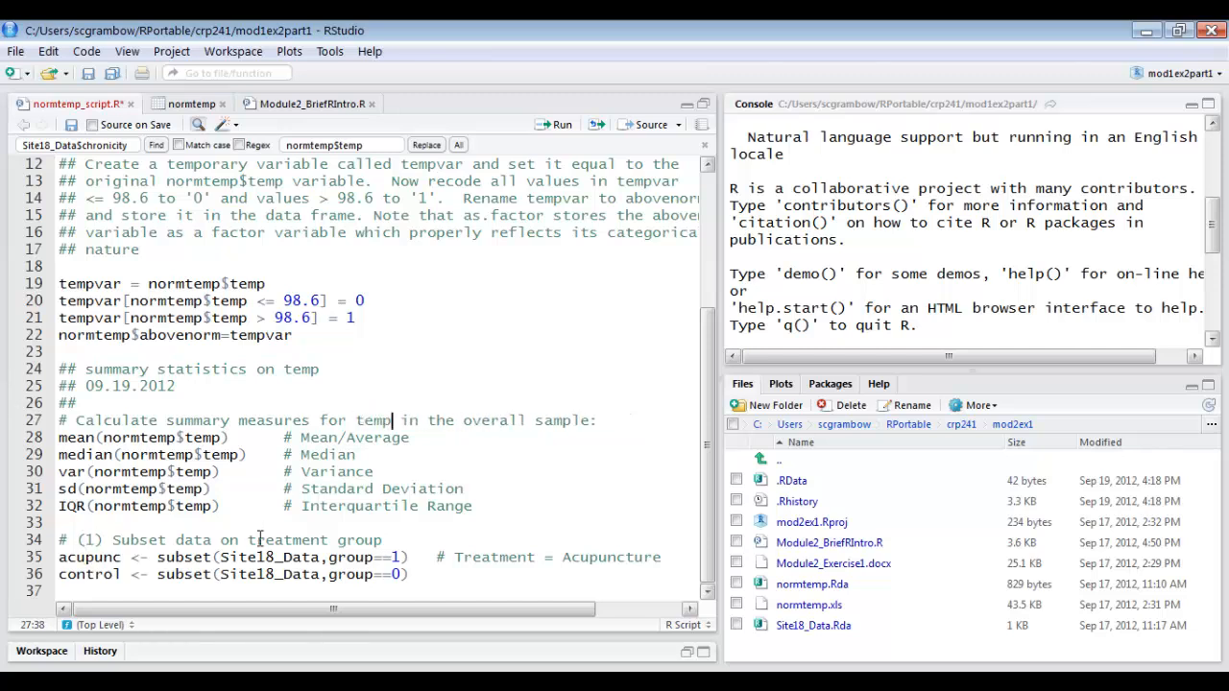
pyautogui.moveTo(249, 539); pyautogui.dragTo(391, 542)
pyautogui.write('gender')
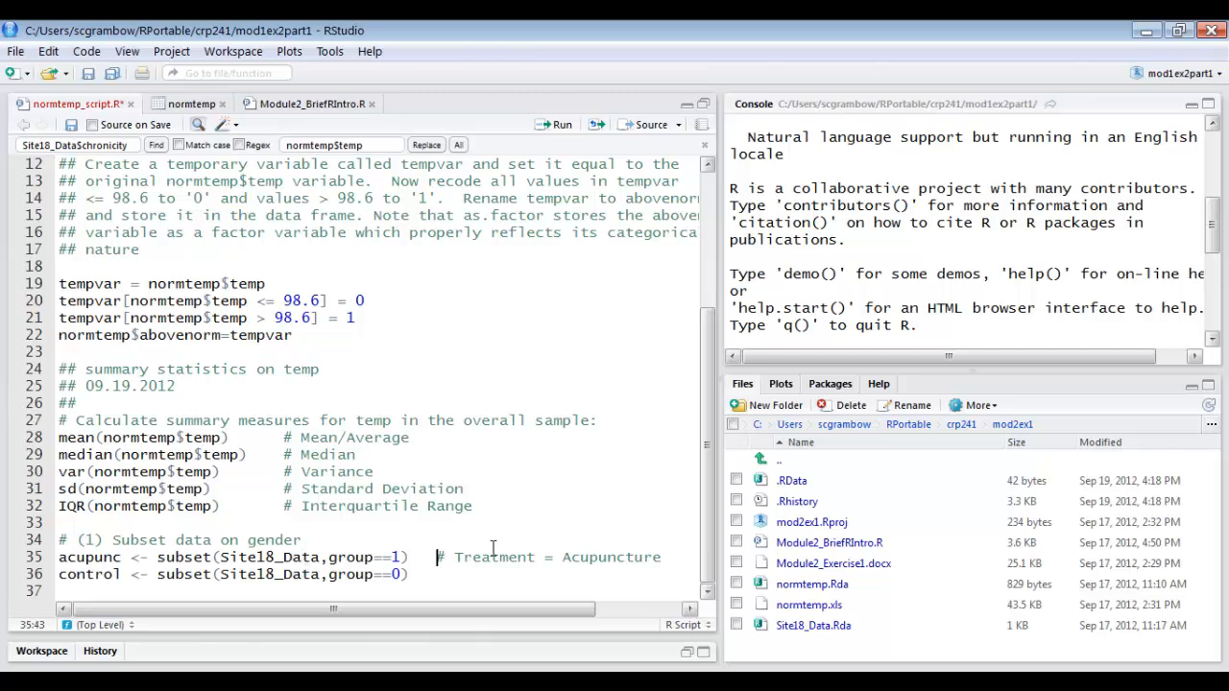
# Delete the "# Treatment = Acupuncture" comment and add "# gender equal to 1 is male" as a new line below the subset heading.
pyautogui.moveTo(436, 558); pyautogui.dragTo(664, 567)
pyautogui.press('Delete')
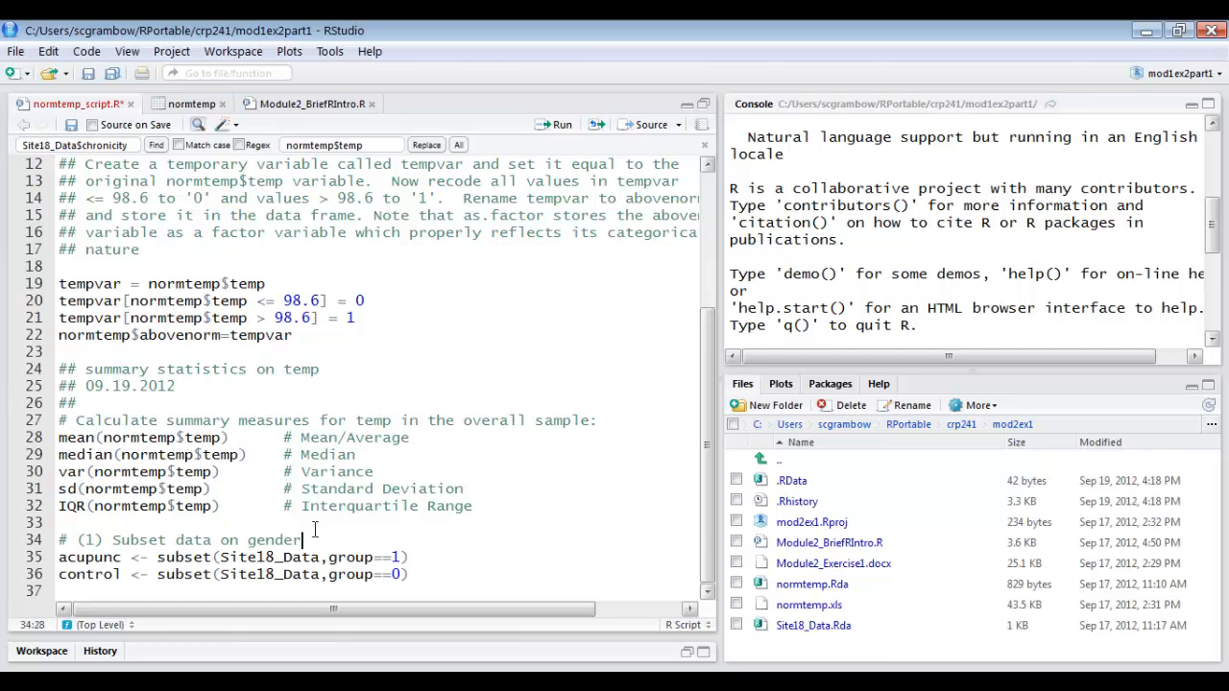
pyautogui.press('Return')
pyautogui.write('#')
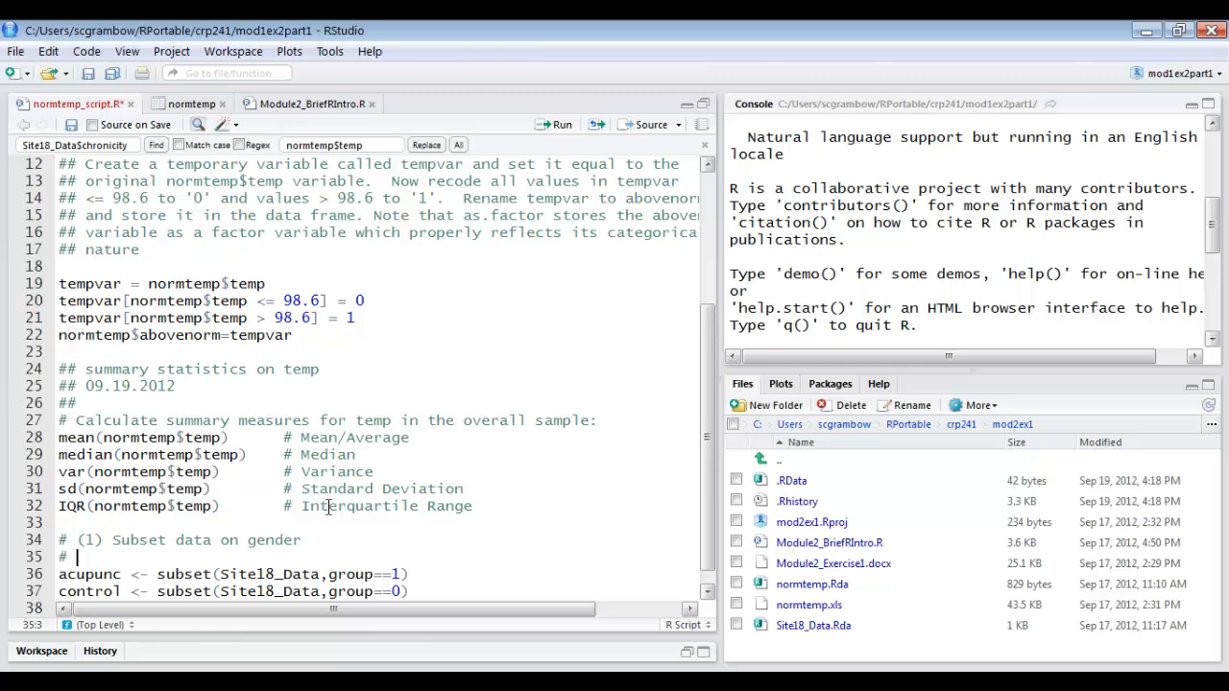
pyautogui.write('gender')
pyautogui.write(' is')
pyautogui.press('BackSpace')
pyautogui.press('BackSpace')
pyautogui.press('BackSpace')
pyautogui.press('BackSpace')
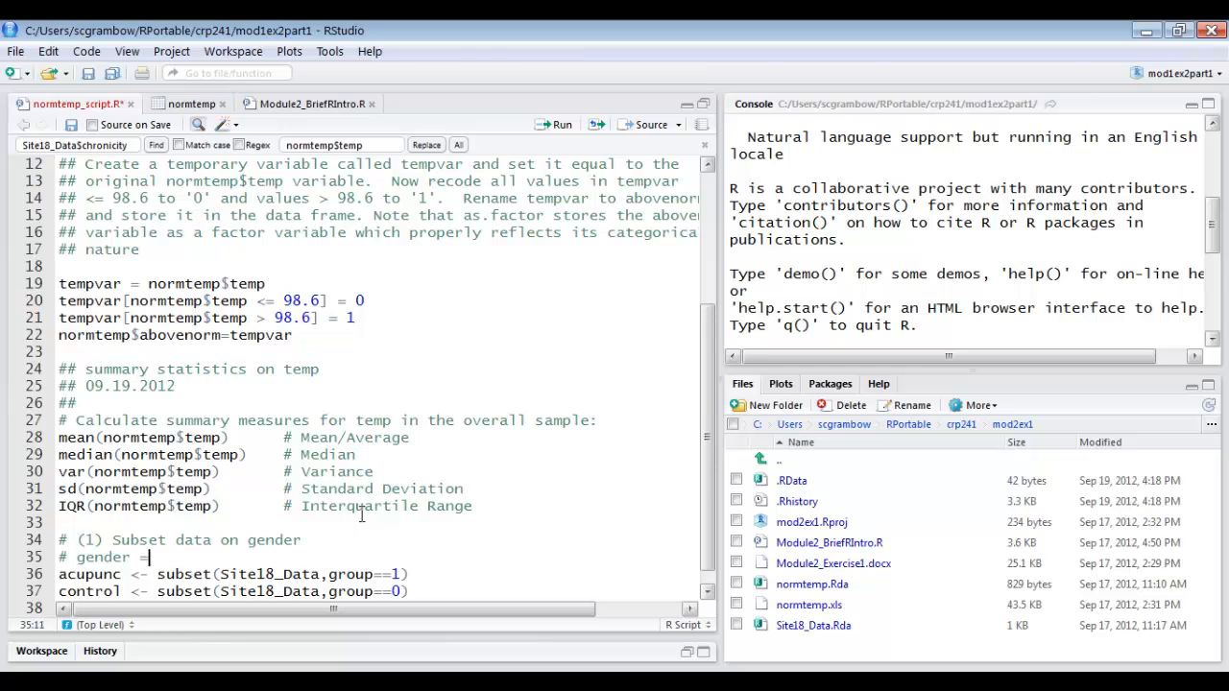
pyautogui.write('equal to 1 is male')
pyautogui.press('Return')
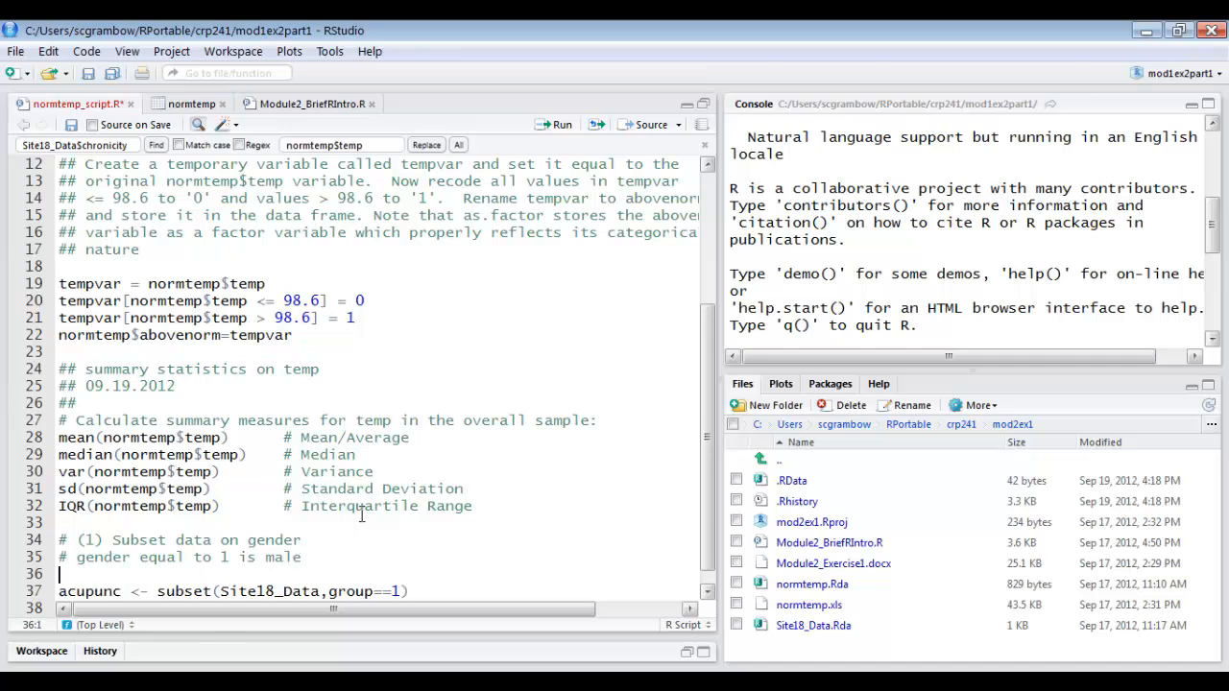
# Add the comment "# gender equal to 2 is female" on line 36, followed by a blank line.
pyautogui.write('# gender eq')
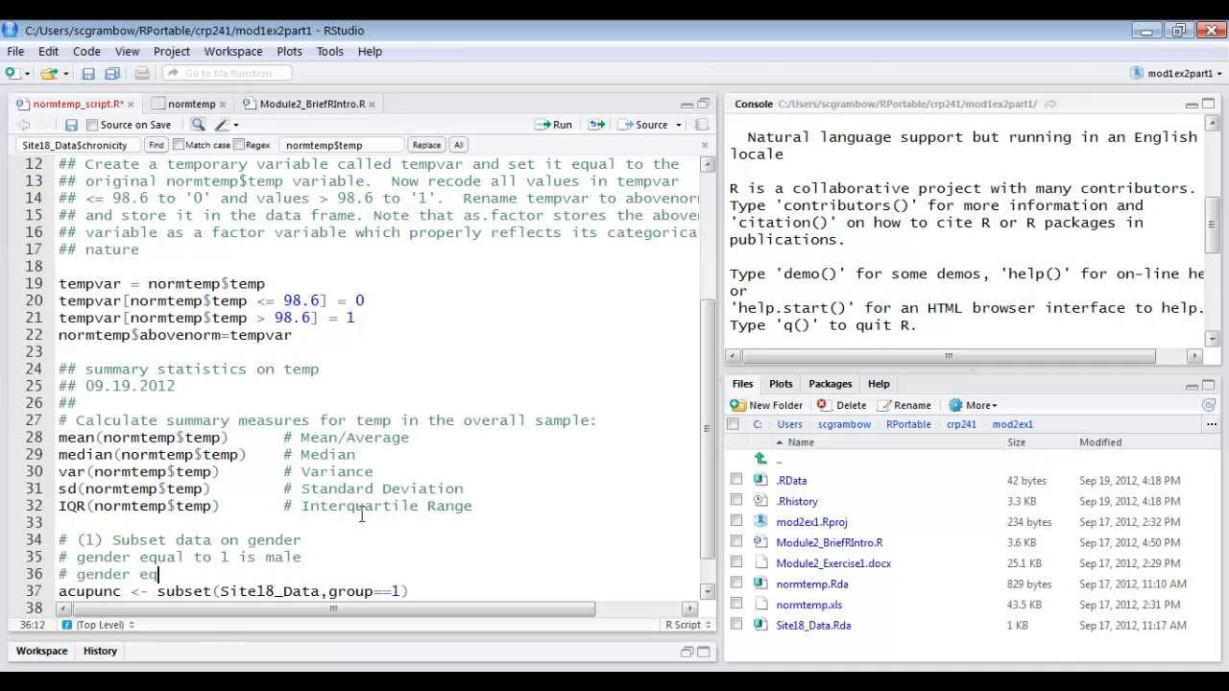
pyautogui.write('ual to 2 is female')
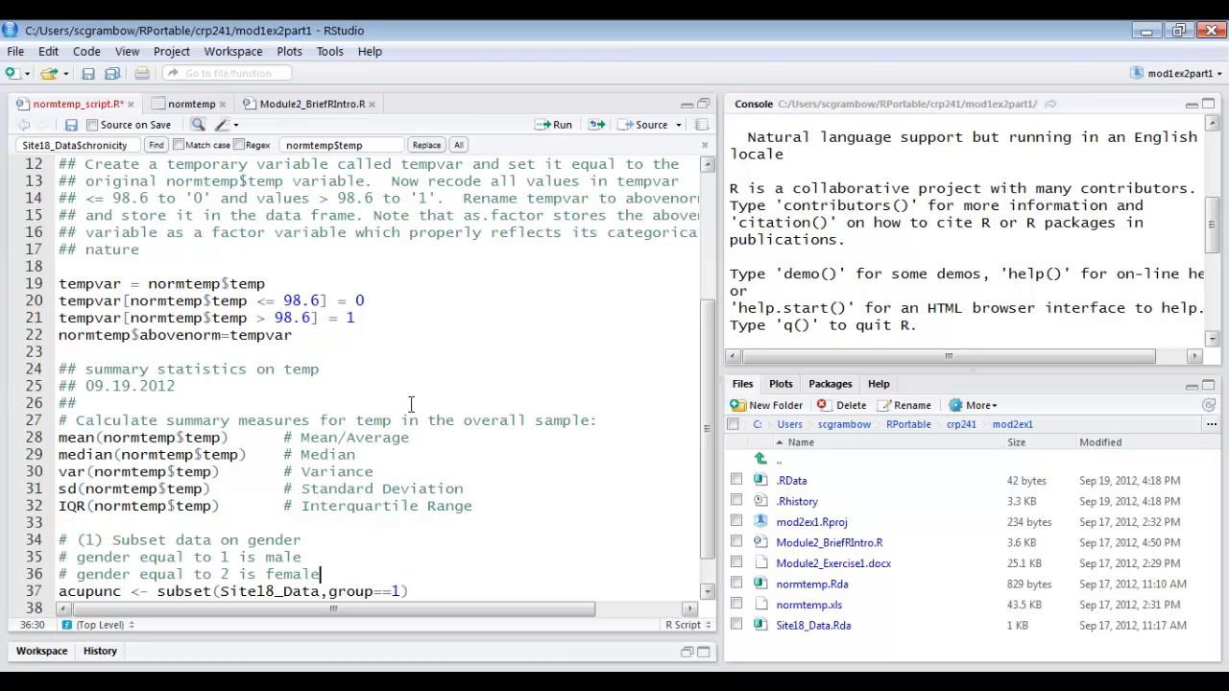
pyautogui.press('Return')
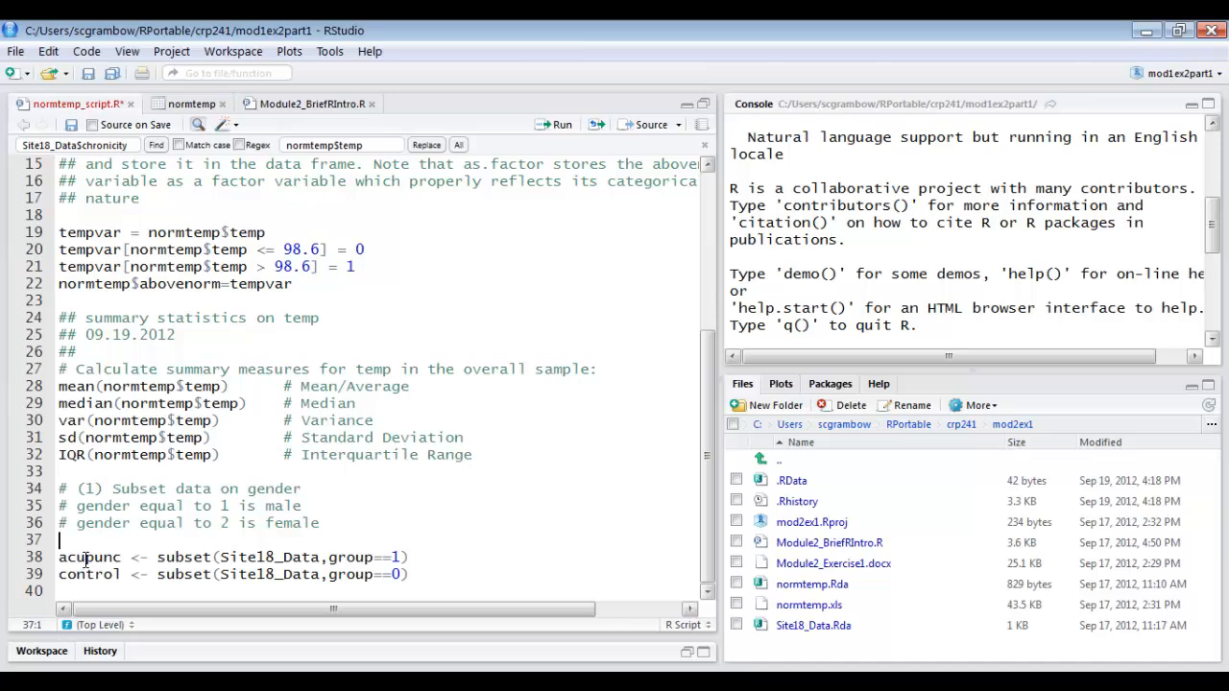
# Rename the two subset variables on lines 38 and 39 from acupunc to males and from control to females.
pyautogui.doubleClick(85, 558)
pyautogui.write('males')
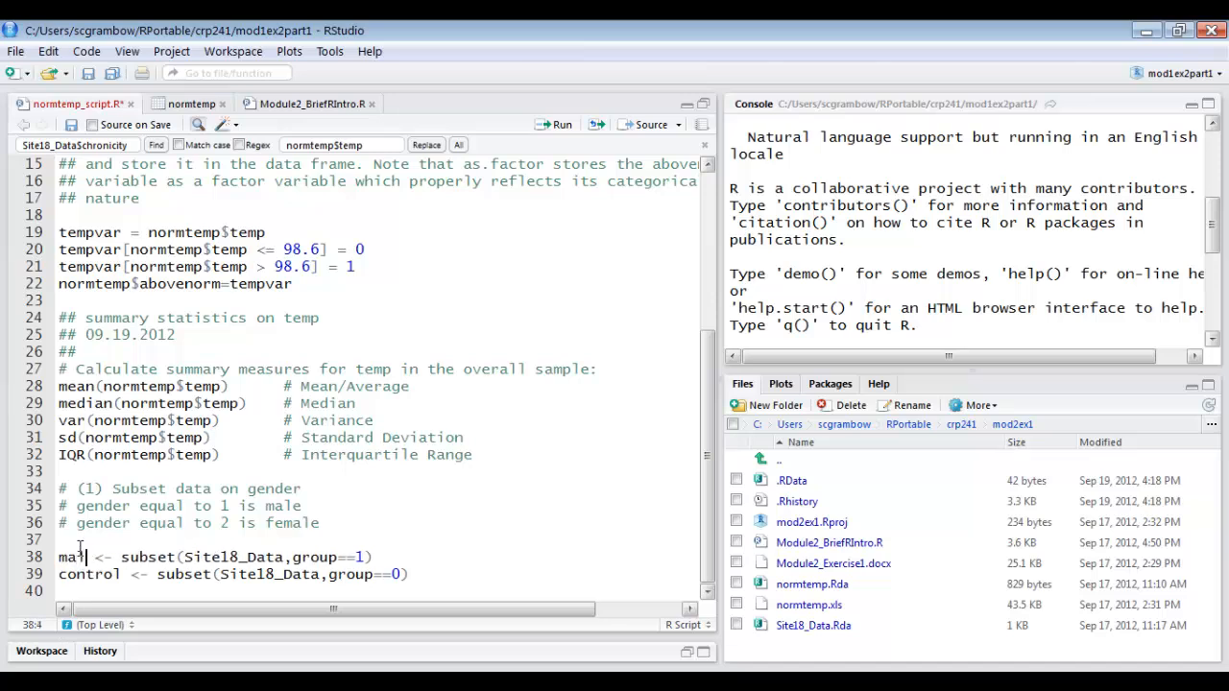
pyautogui.doubleClick(89, 574)
pyautogui.write('feaml')
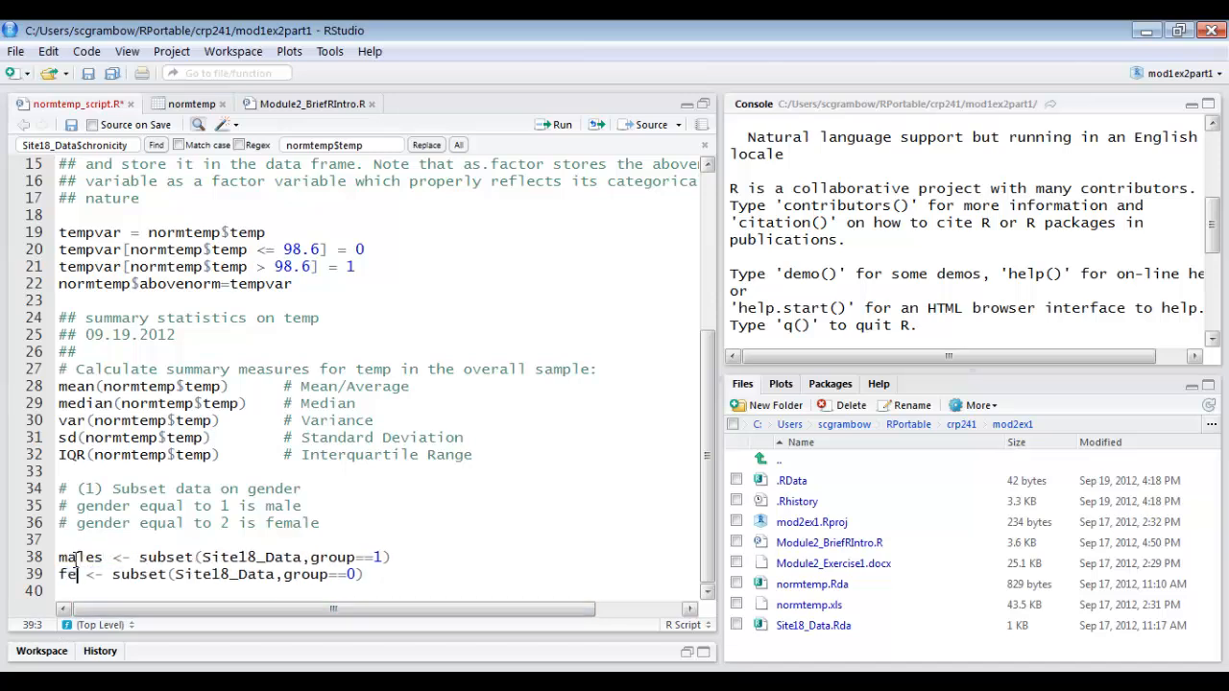
pyautogui.press('BackSpace')
pyautogui.press('BackSpace')
pyautogui.press('BackSpace')
pyautogui.write('males')
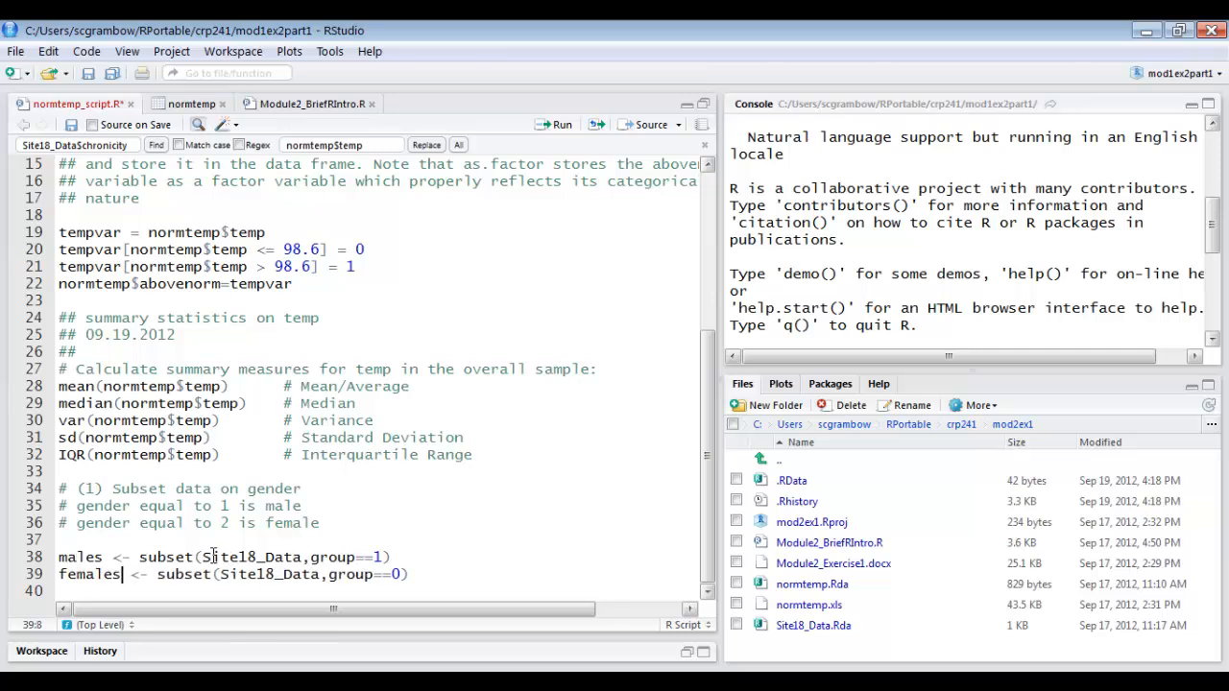
# Replace Site18_Data with normtemp in both the males and females subset commands.
pyautogui.moveTo(203, 557); pyautogui.dragTo(344, 558)
pyautogui.moveTo(343, 561); pyautogui.dragTo(303, 565)
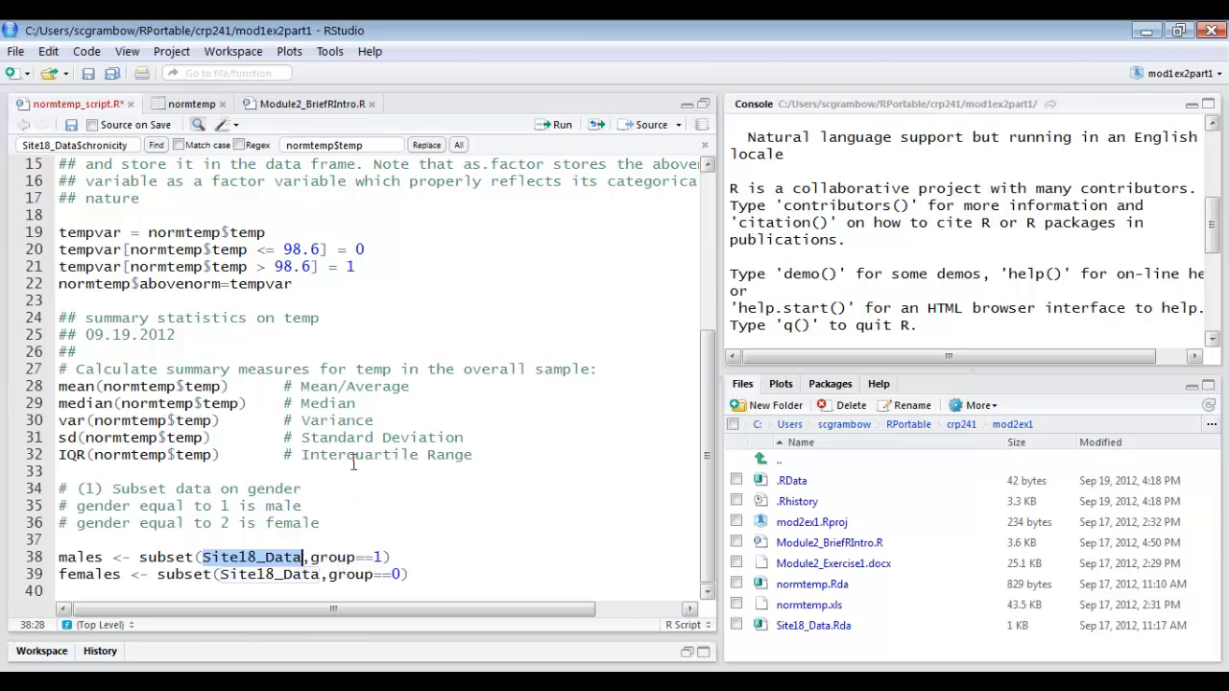
pyautogui.write('normtemp')
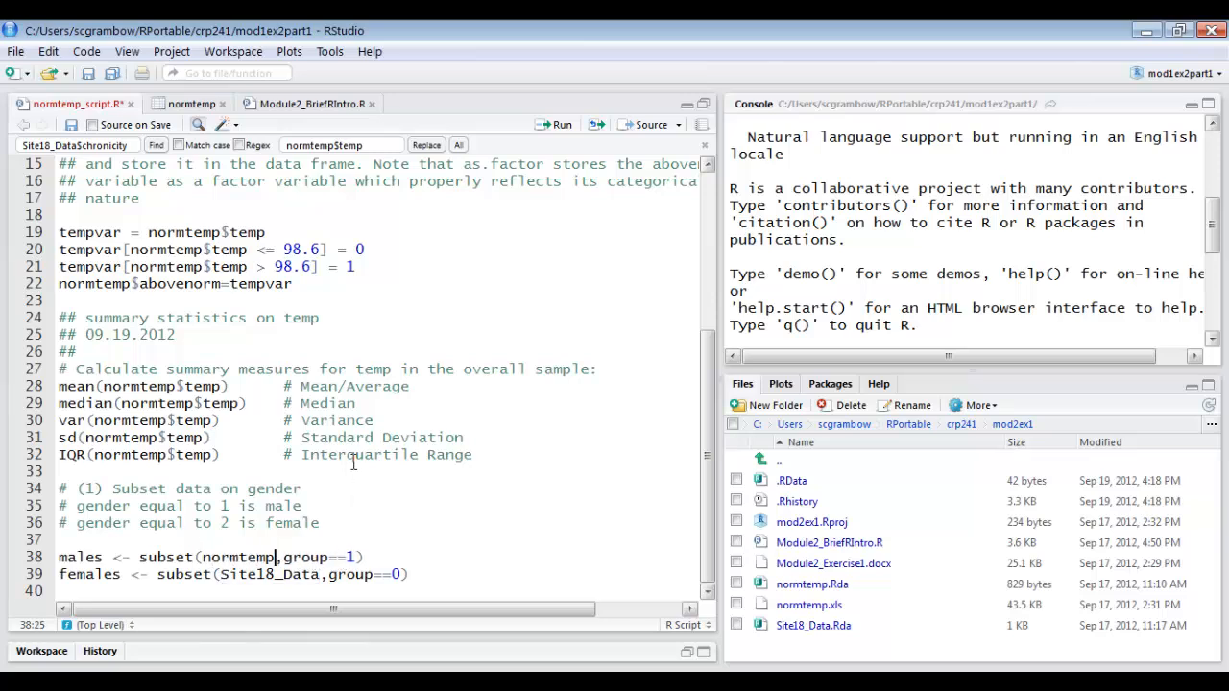
pyautogui.moveTo(221, 576); pyautogui.dragTo(323, 576)
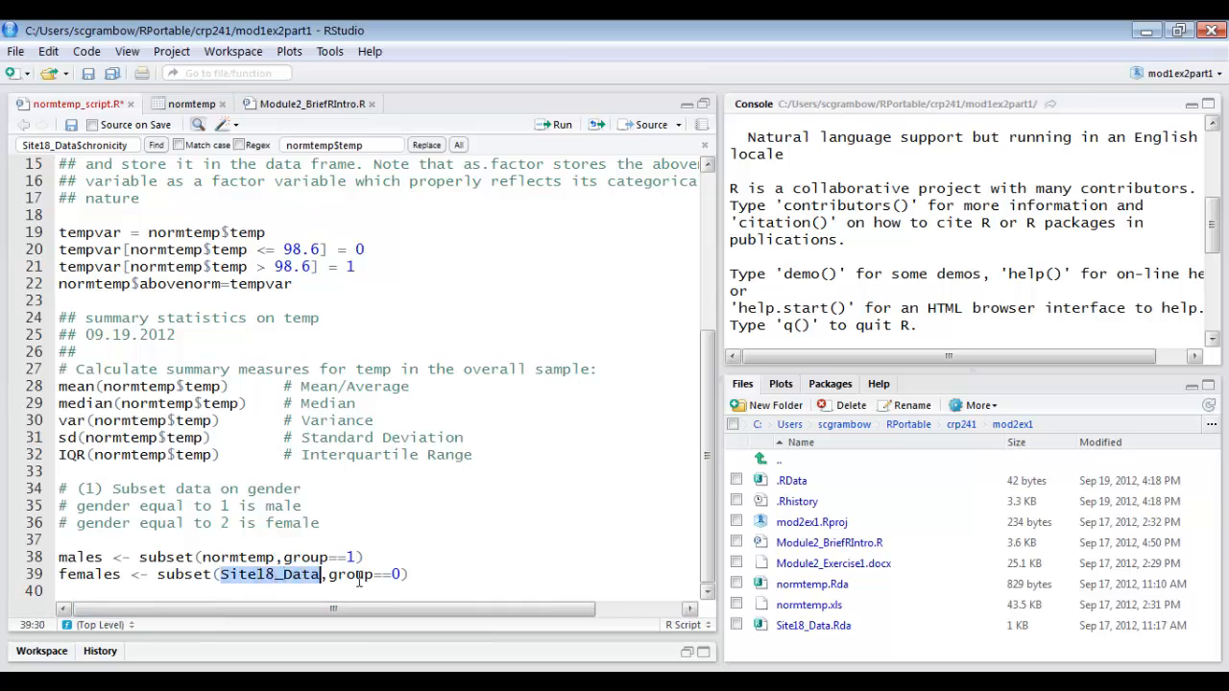
pyautogui.write('no')
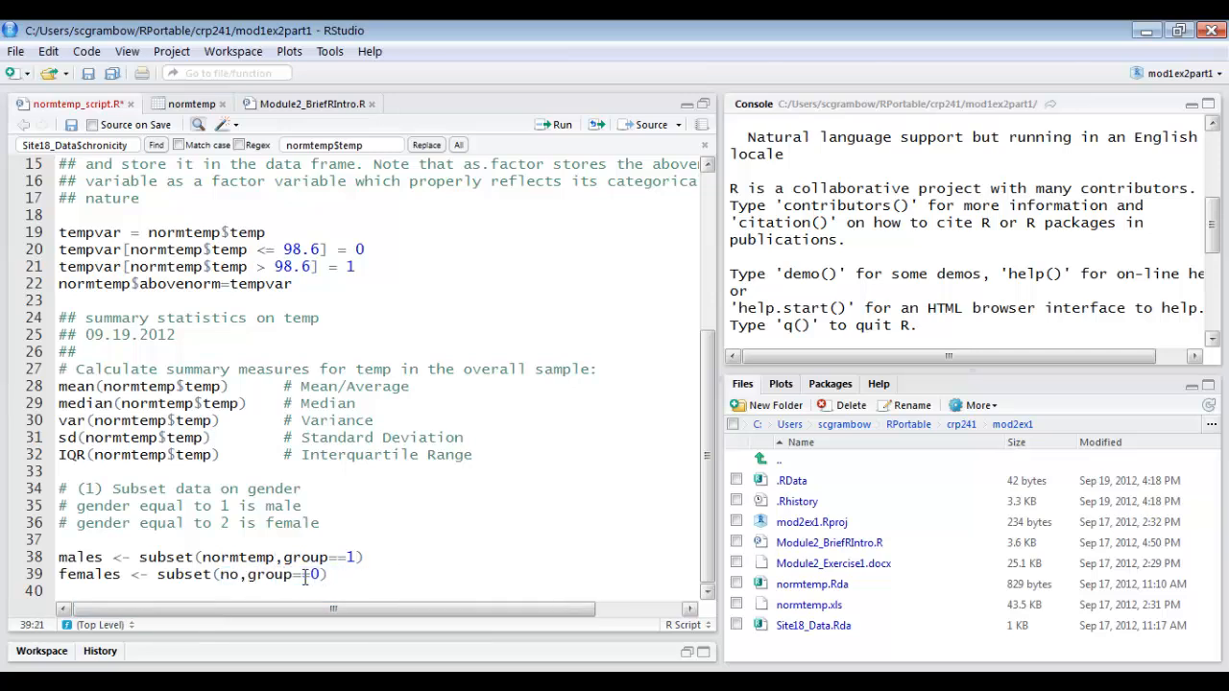
pyautogui.write('rmtemp')
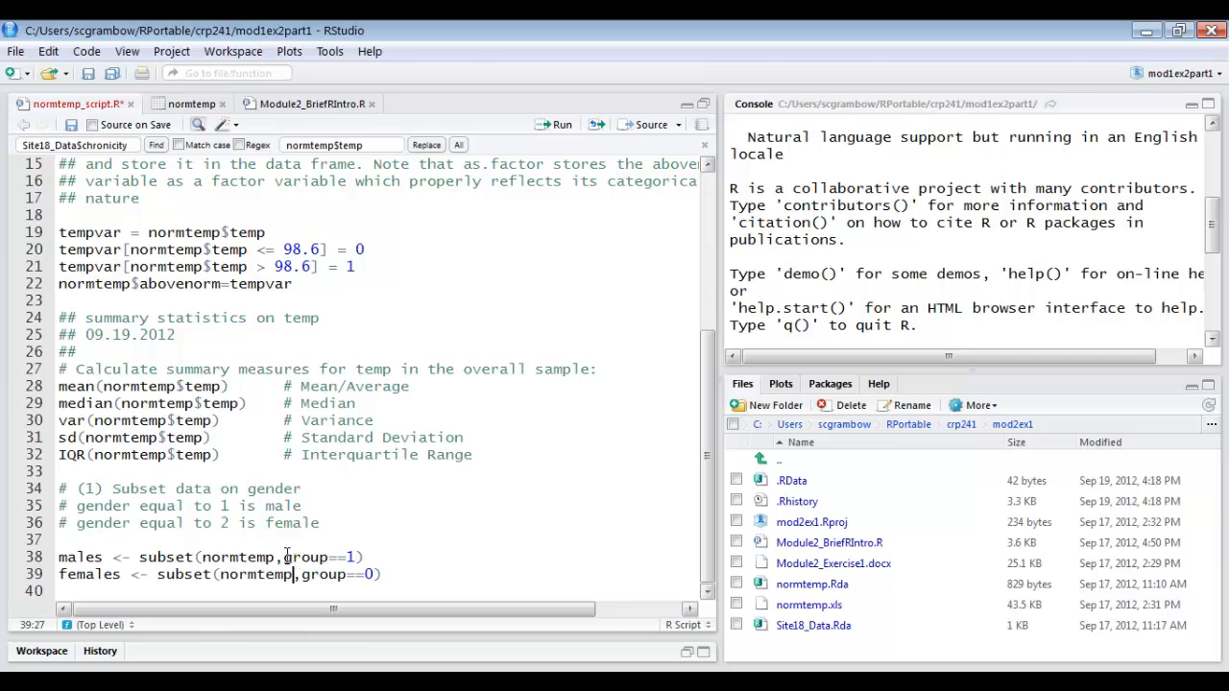
# Set the subset conditions to gender==1 for males and gender==2 for females.
pyautogui.moveTo(284, 558); pyautogui.dragTo(355, 560)
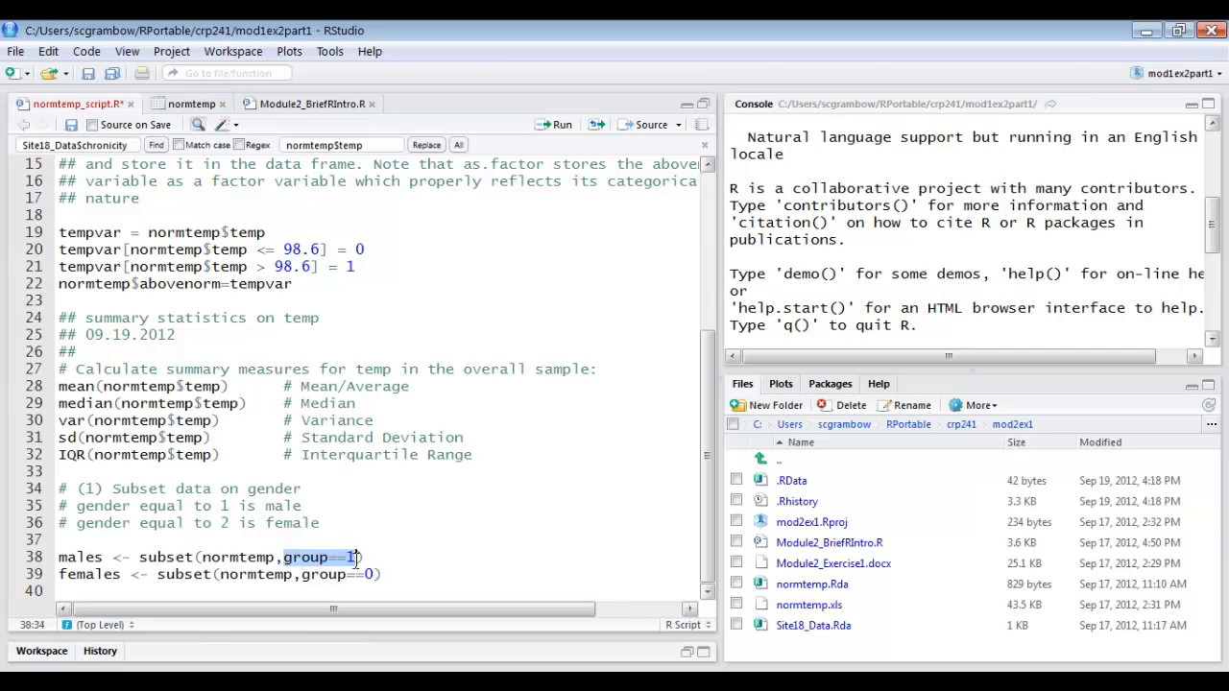
pyautogui.write('gender==1')
pyautogui.press('Left')
pyautogui.press('Left')
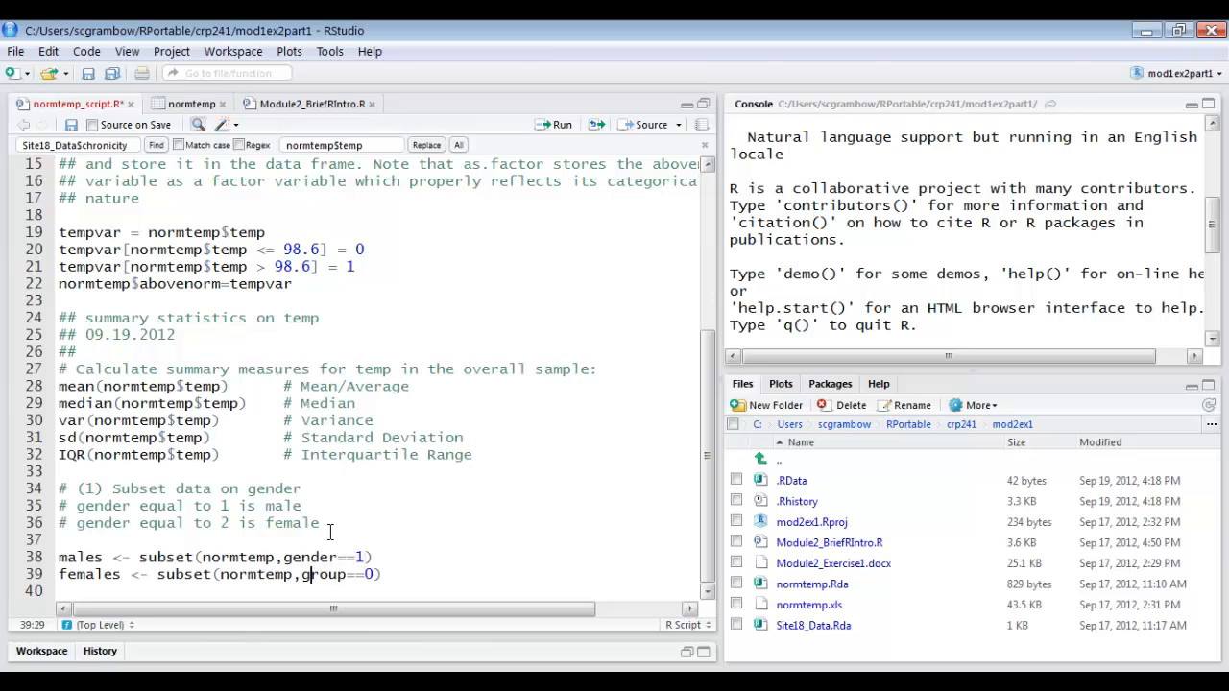
pyautogui.press('Delete')
pyautogui.press('Delete')
pyautogui.press('Delete')
pyautogui.press('Delete')
pyautogui.press('Delete')
pyautogui.press('Delete')
pyautogui.press('Delete')
pyautogui.press('Delete')
pyautogui.write('gender==2')
# Run the males and females subset commands with the workspace objects displayed.
pyautogui.moveTo(399, 576); pyautogui.dragTo(53, 538)
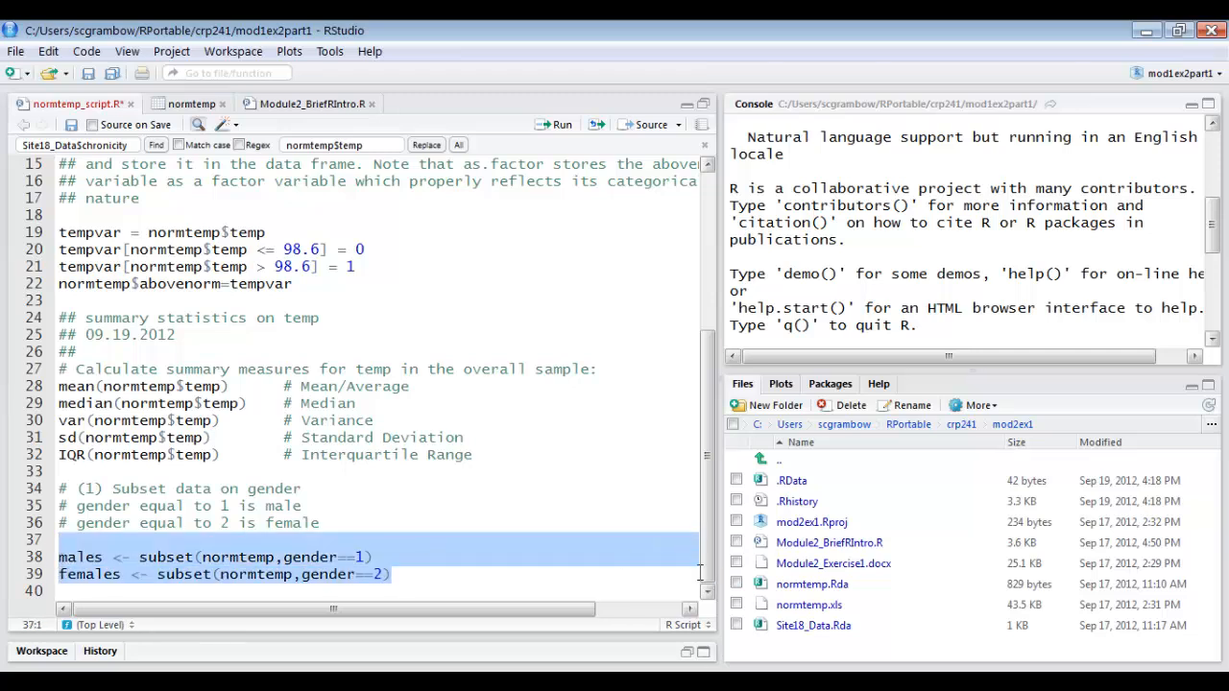
pyautogui.click(704, 103)
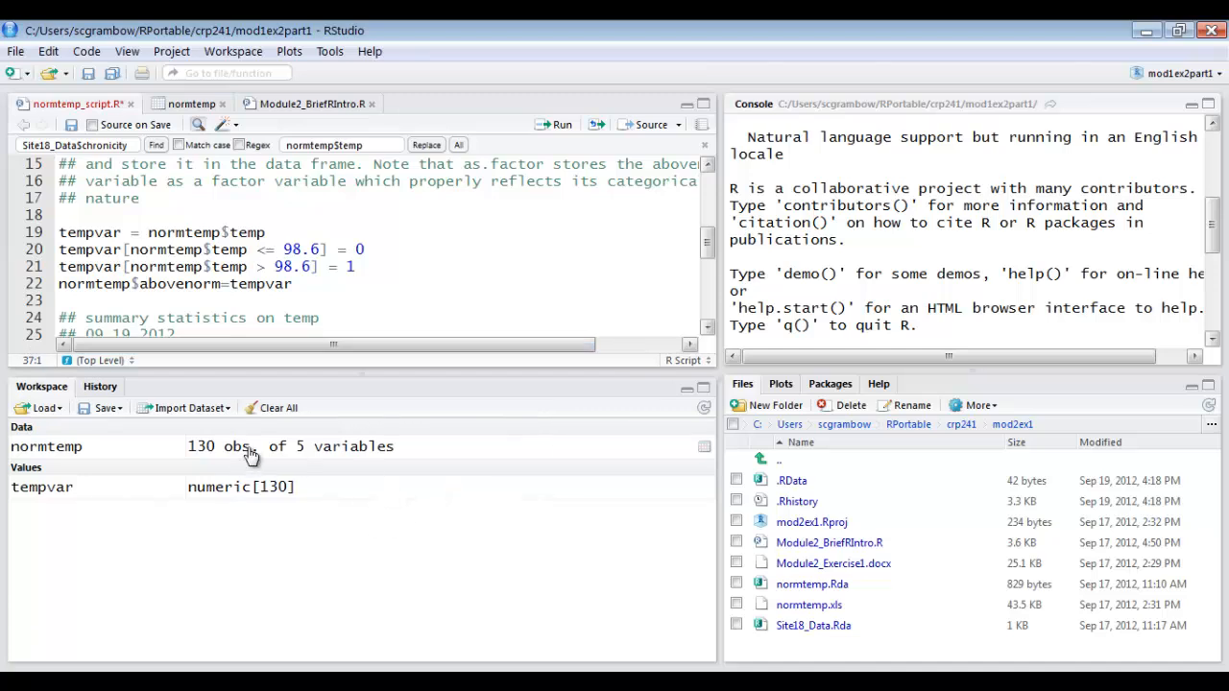
pyautogui.moveTo(707, 258); pyautogui.dragTo(709, 322)
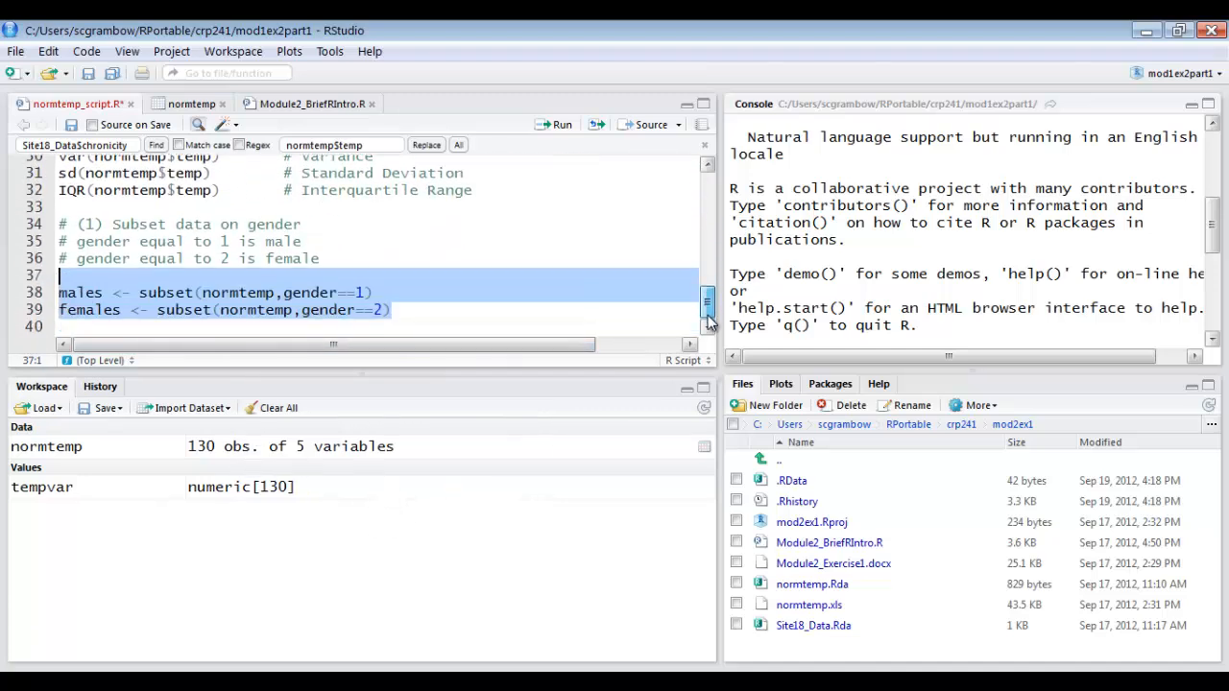
pyautogui.click(562, 126)
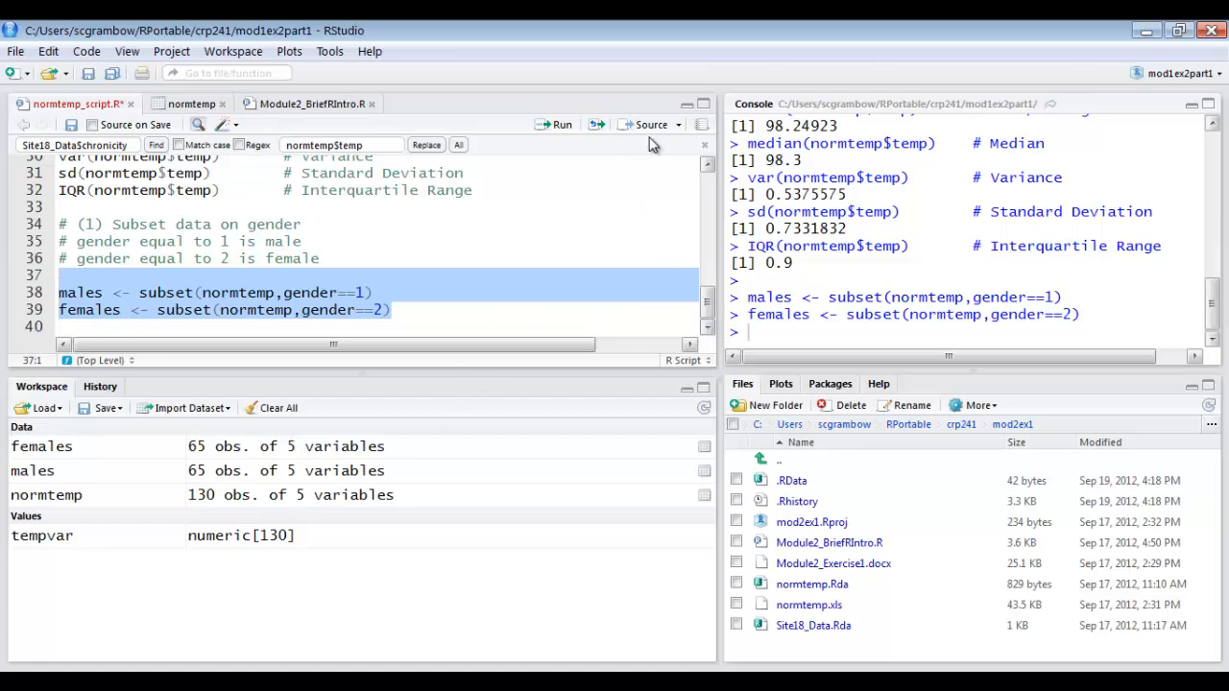
# Copy the five overall summary statistic commands on lines 28–32 and paste them twice below the females subset command, separated by a blank line.
pyautogui.click(704, 104)
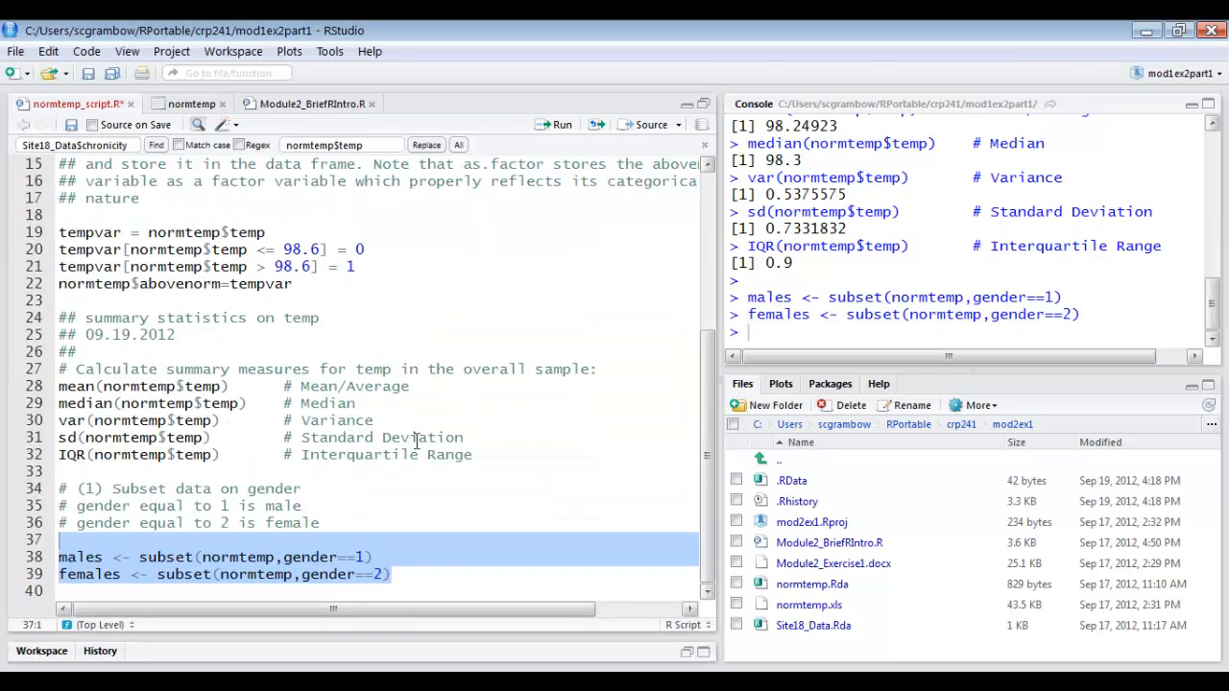
pyautogui.moveTo(486, 455); pyautogui.dragTo(43, 388)
pyautogui.rightClick(151, 393)
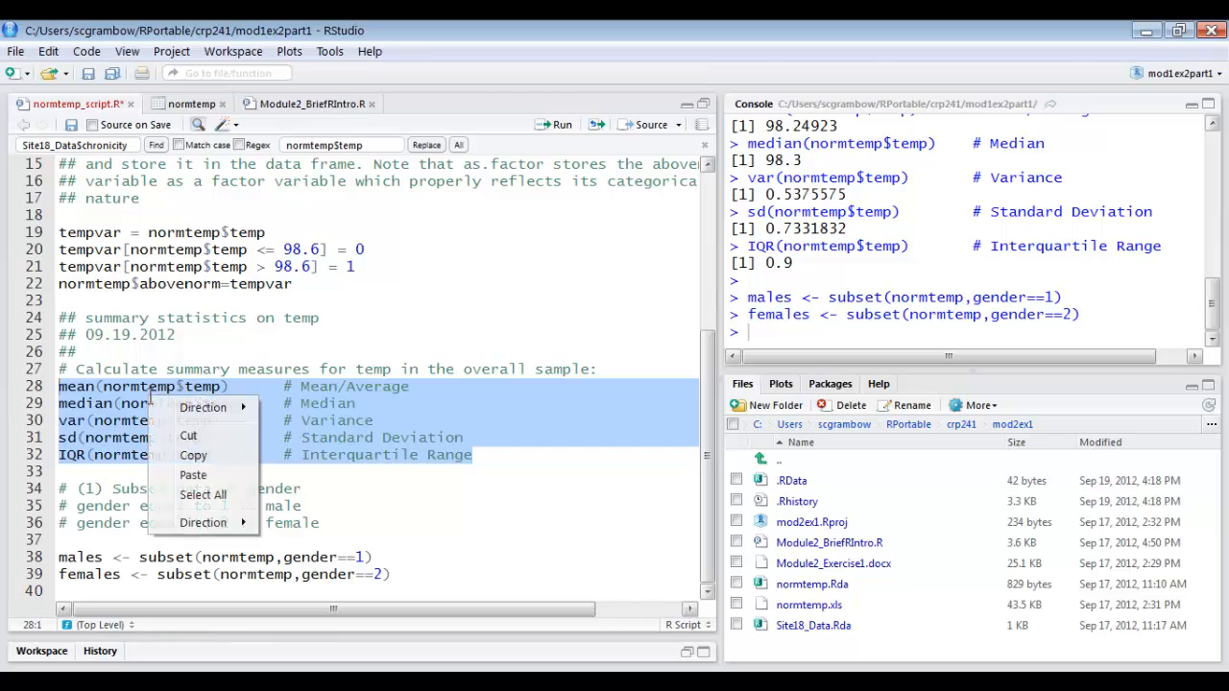
pyautogui.click(174, 454)
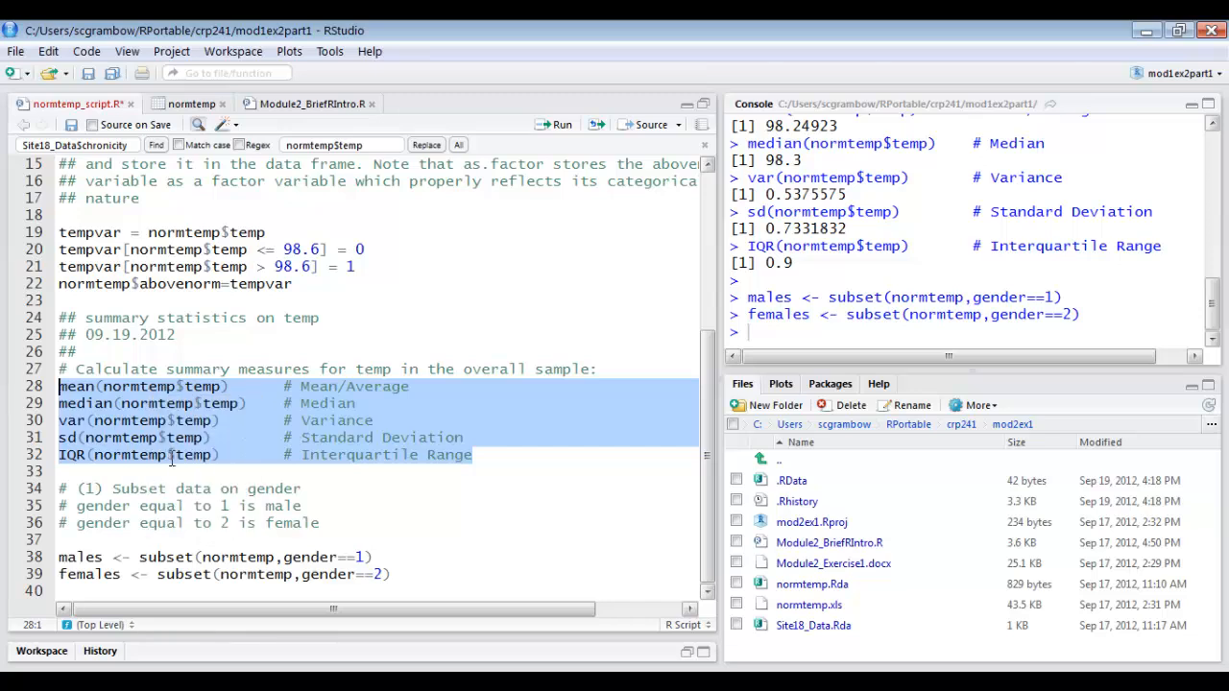
pyautogui.click(106, 589)
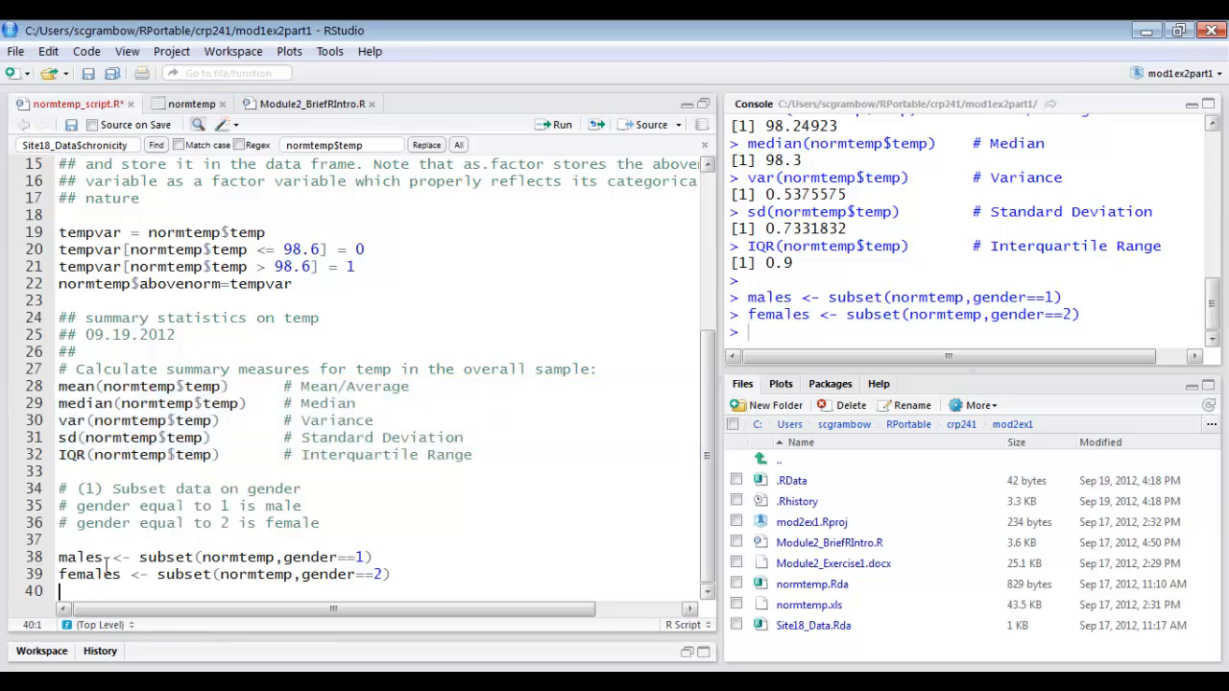
pyautogui.hotkey('ctrl', 'v')
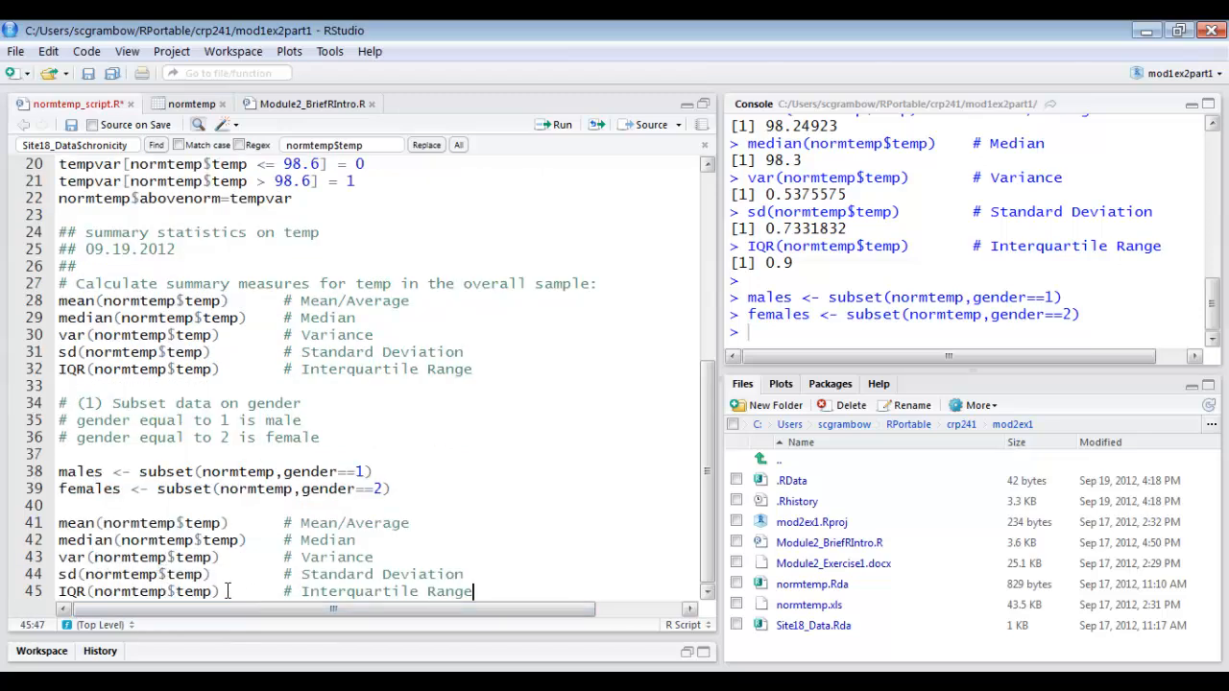
pyautogui.press('Return')
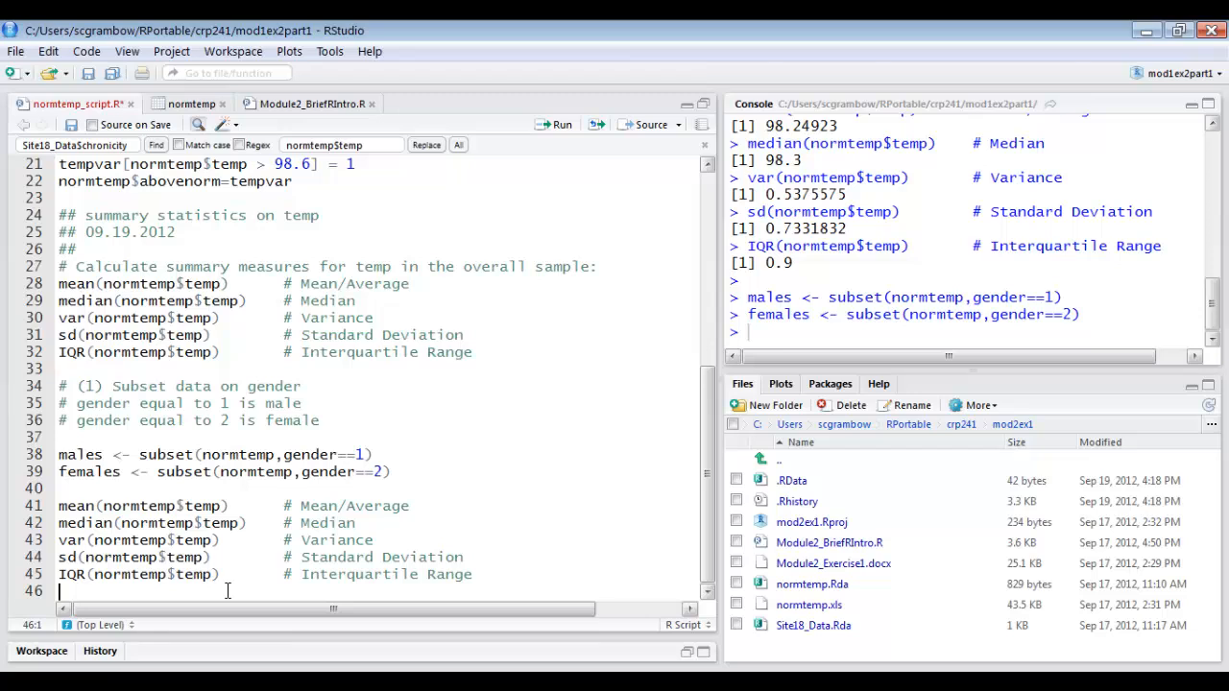
pyautogui.press('Return')
pyautogui.hotkey('ctrl', 'v')
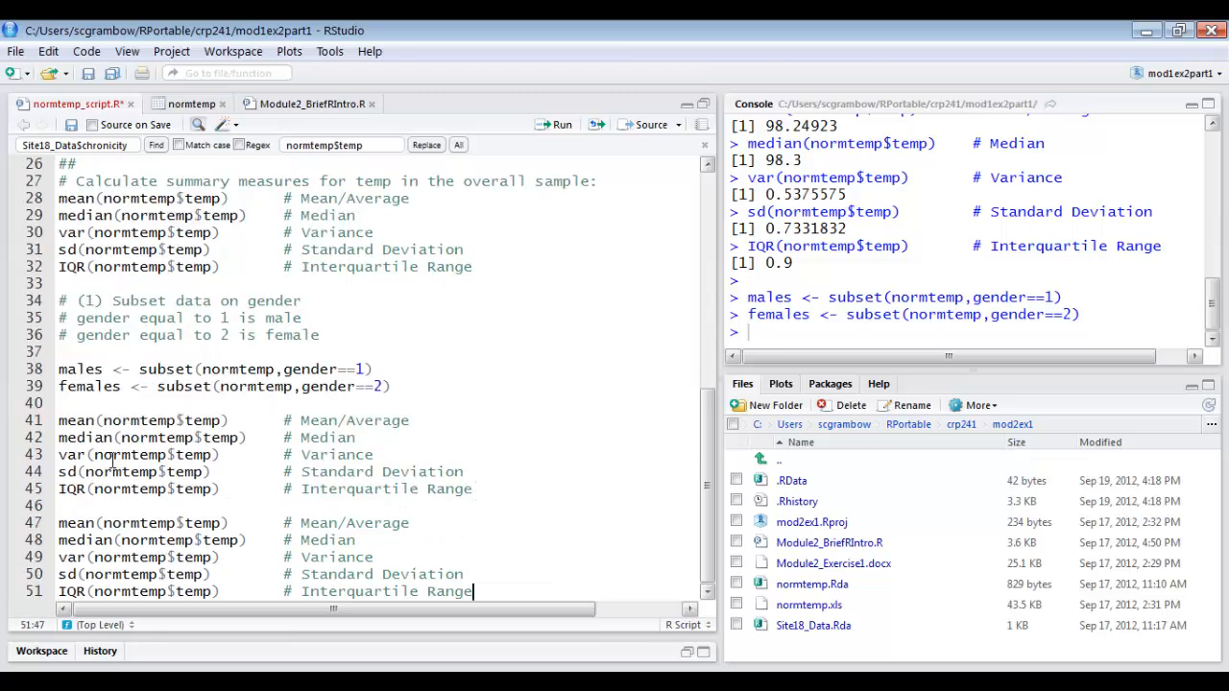
# Add the comment "# do summary statistics by gender" above the first pasted block of summary commands.
pyautogui.doubleClick(143, 420)
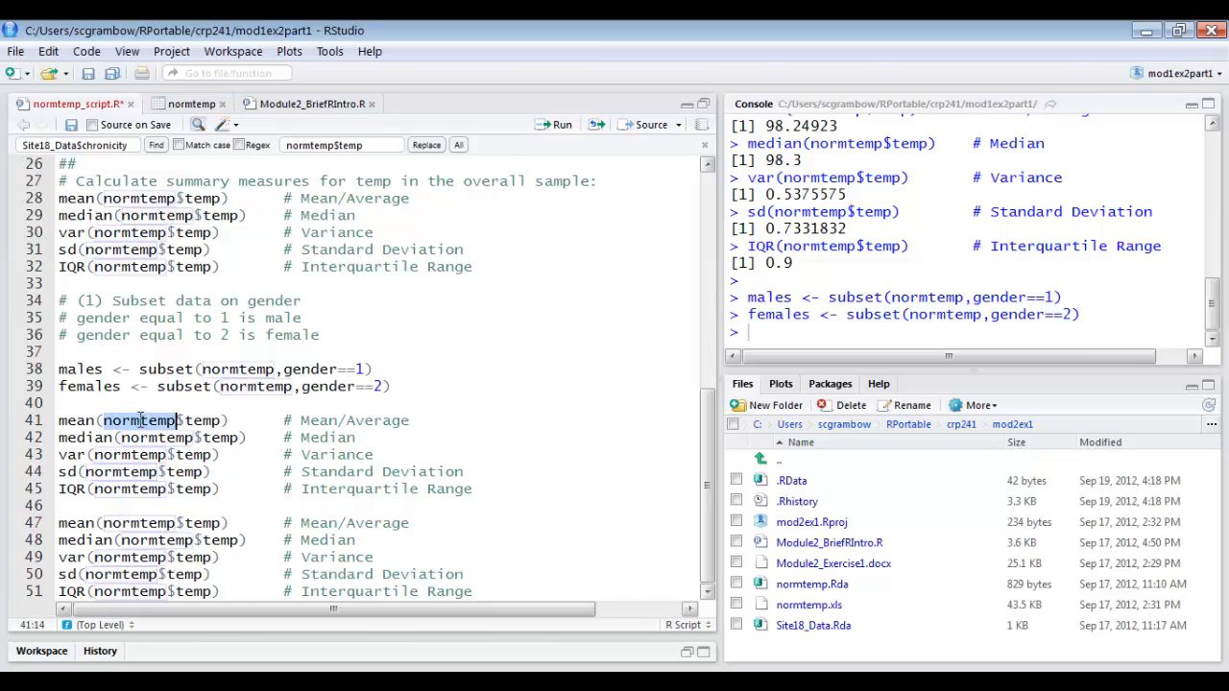
pyautogui.doubleClick(137, 144)
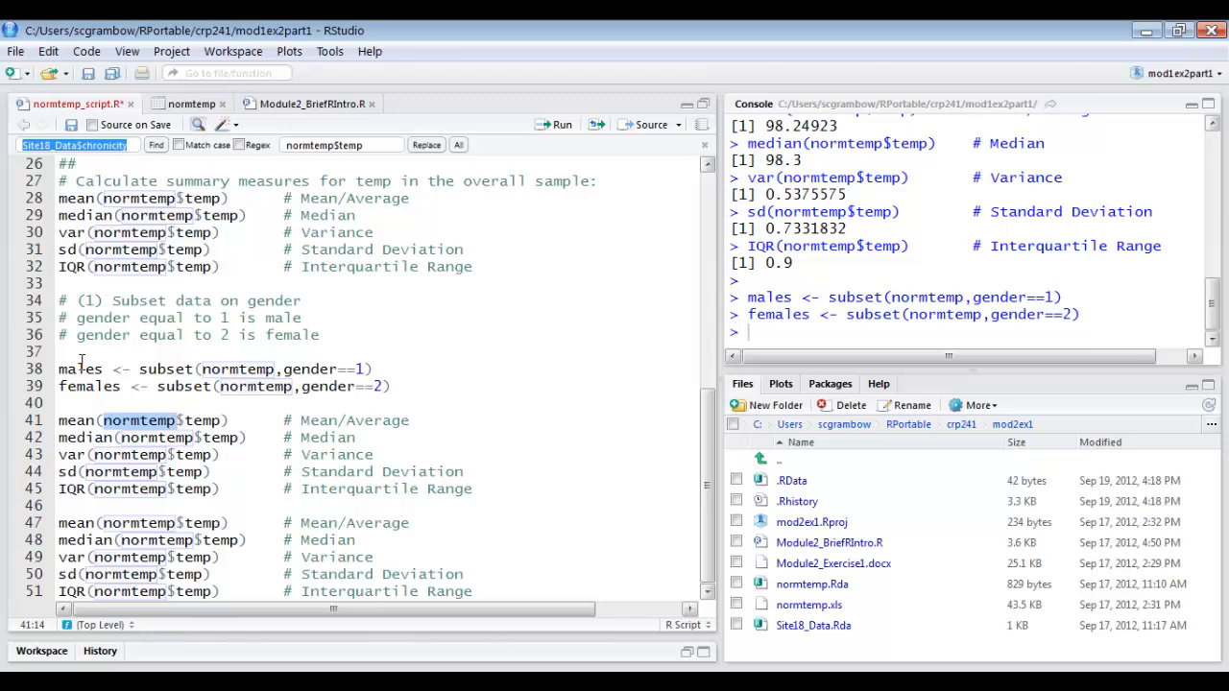
pyautogui.click(90, 406)
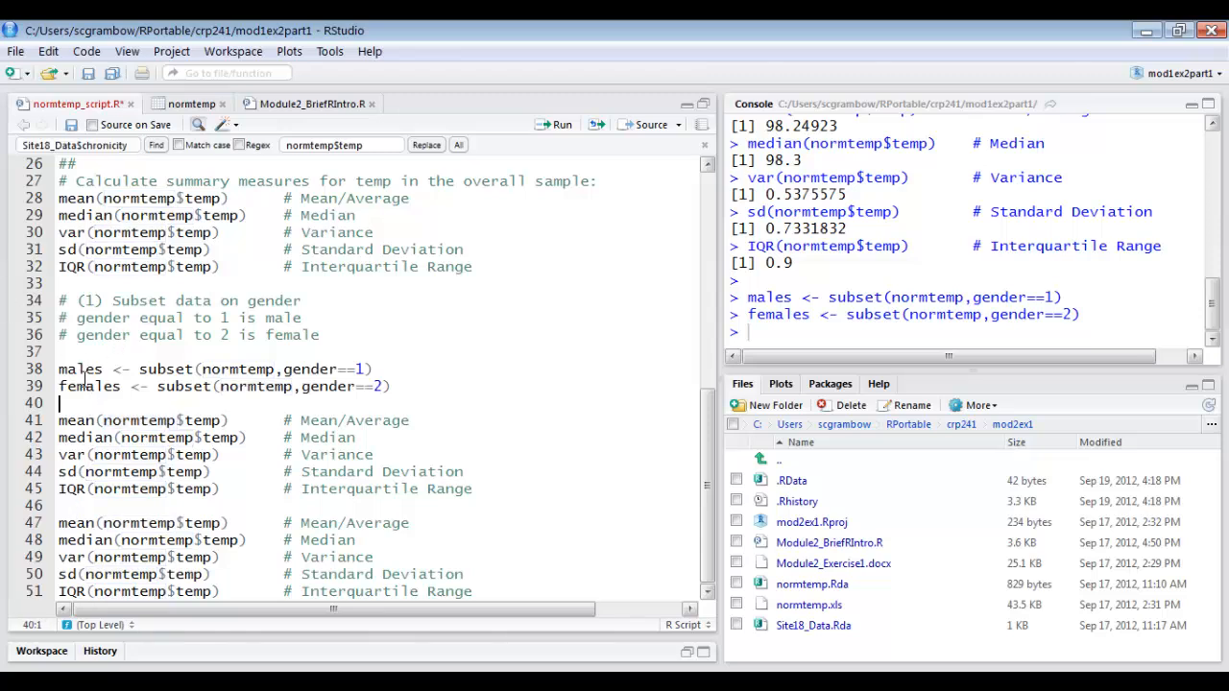
pyautogui.press('Return')
pyautogui.write('# do')
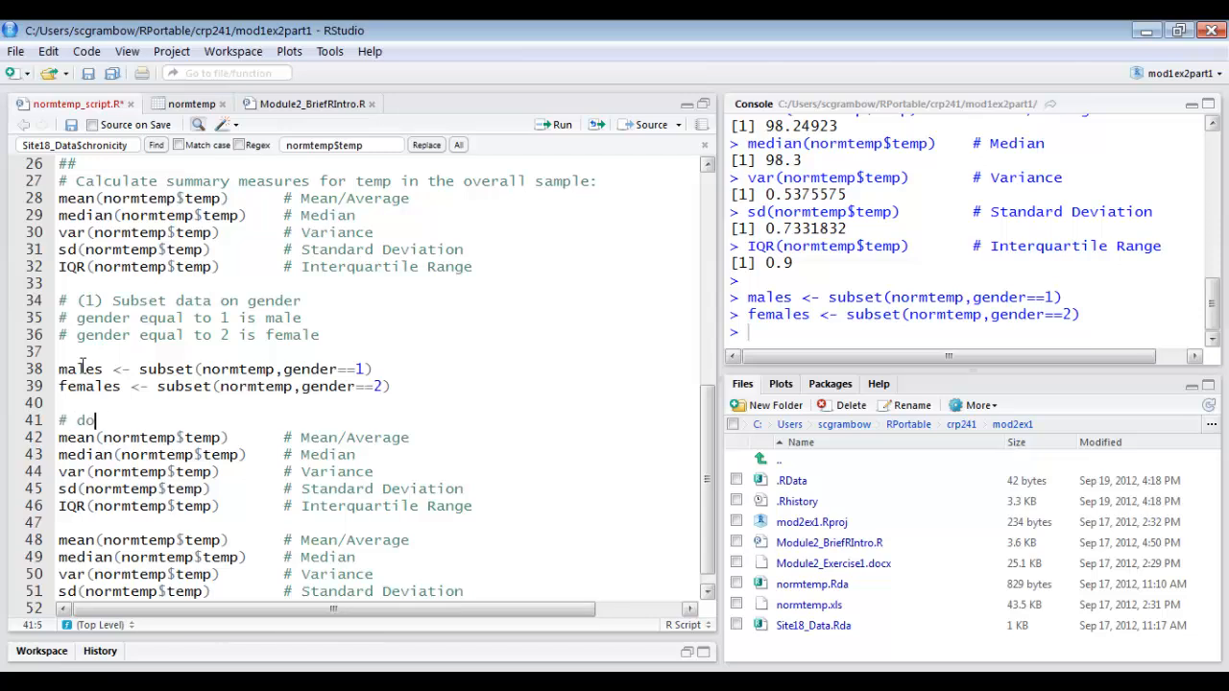
pyautogui.write(' summary statistics')
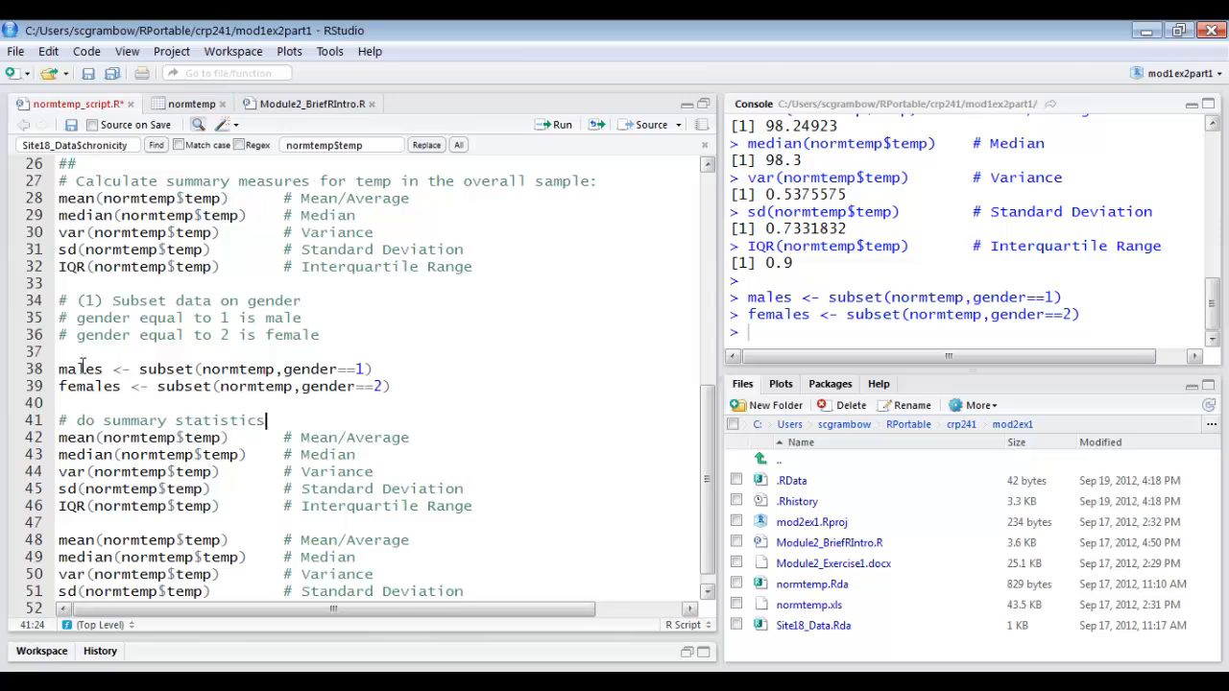
pyautogui.write(' by gender')
# Replace normtemp with males in the five commands of the first pasted block using find and replace, one match at a time.
pyautogui.click(141, 438)
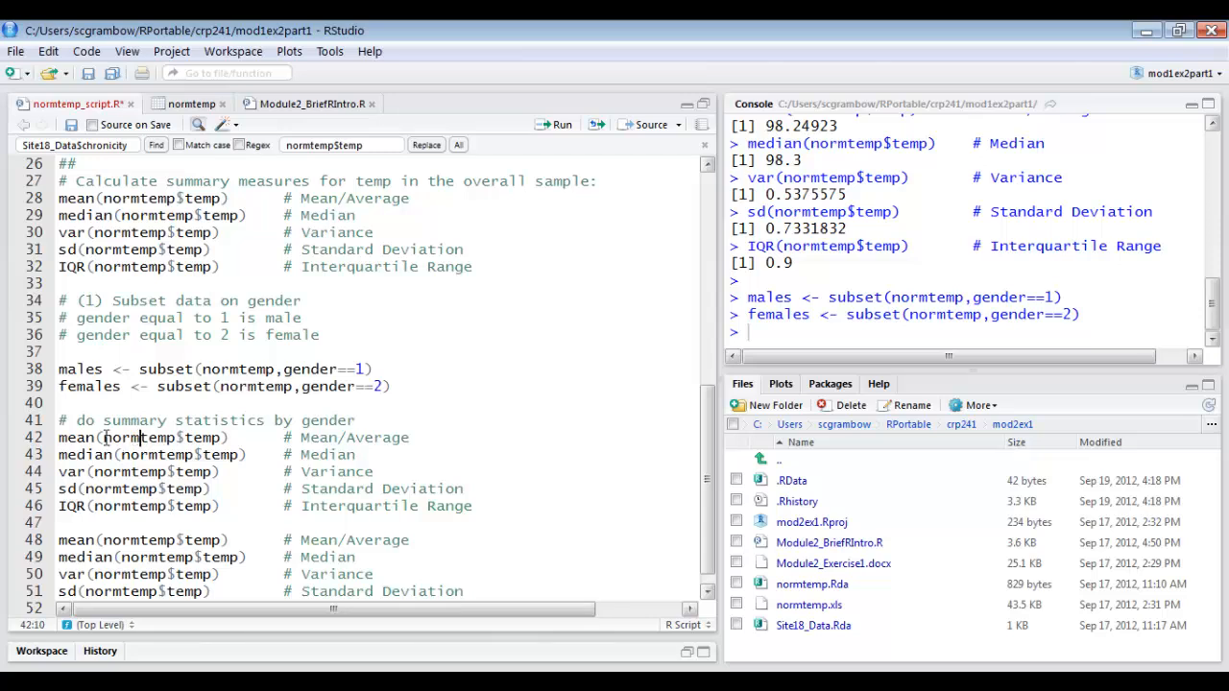
pyautogui.click(342, 421)
pyautogui.moveTo(128, 146); pyautogui.dragTo(3, 150)
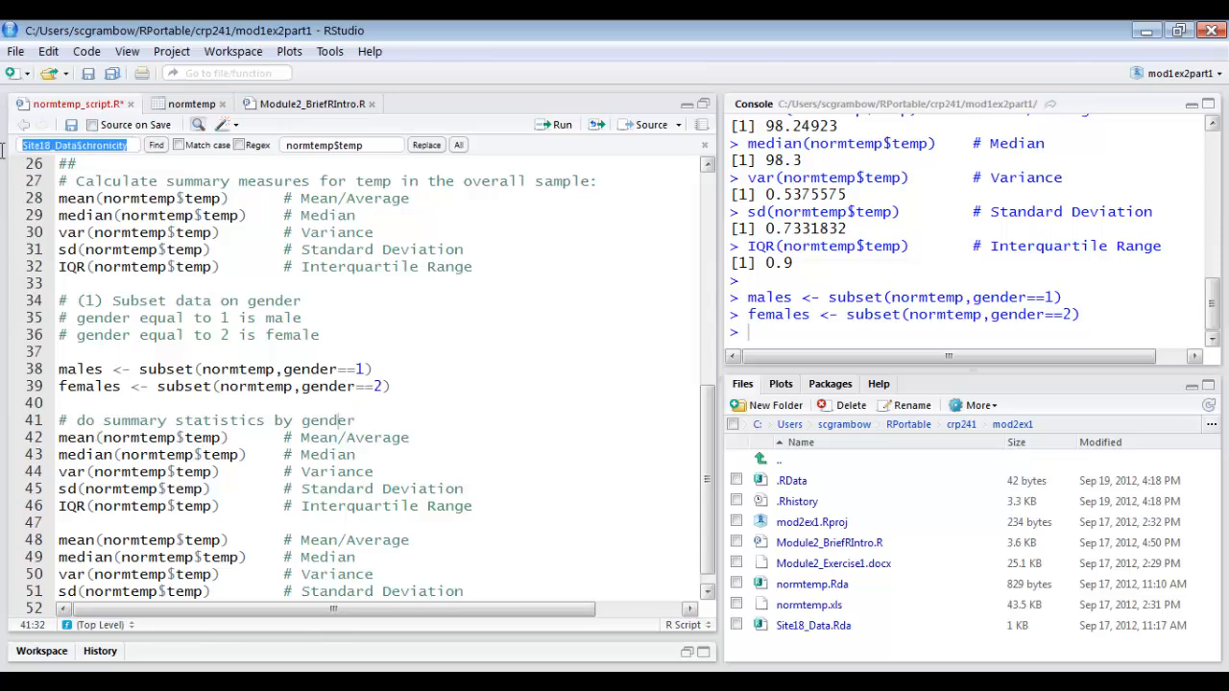
pyautogui.write('normtemp')
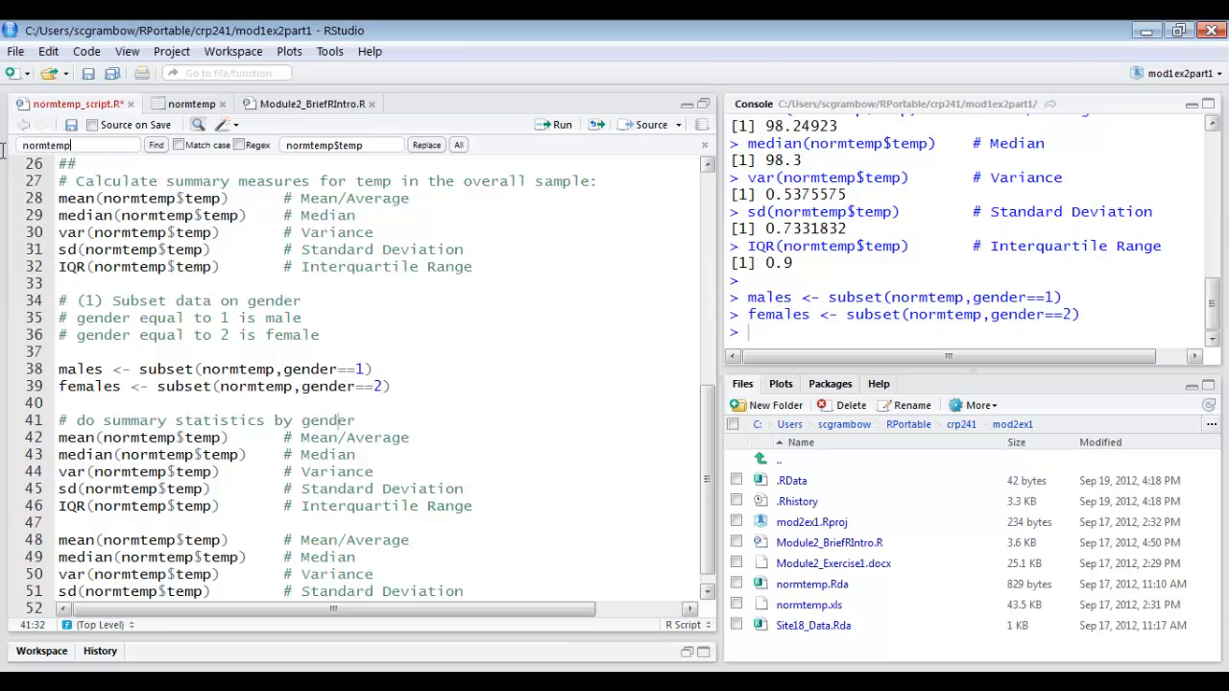
pyautogui.moveTo(372, 149); pyautogui.dragTo(248, 149)
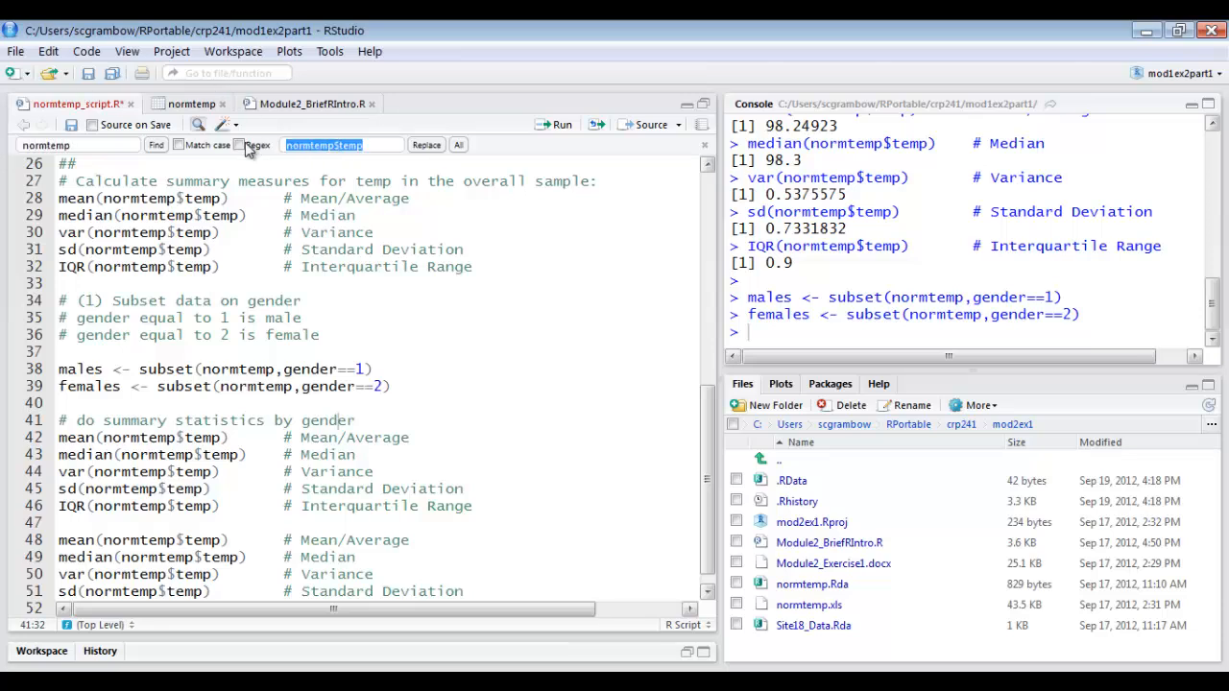
pyautogui.write('males')
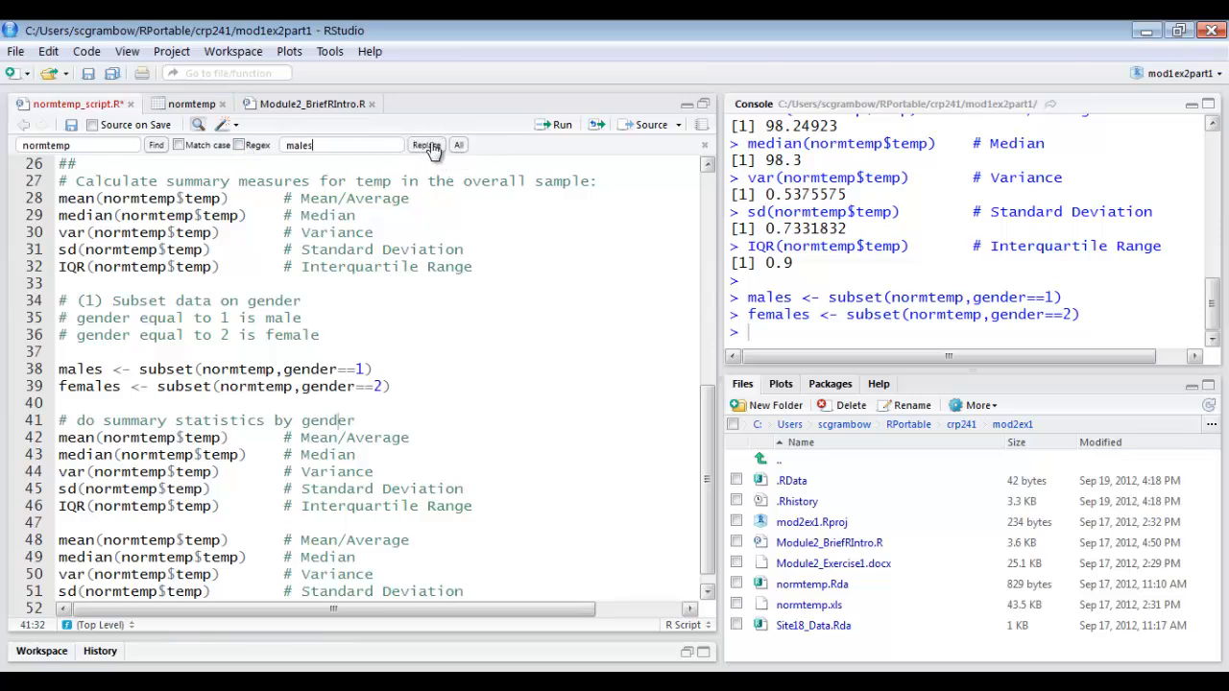
pyautogui.click(428, 146)
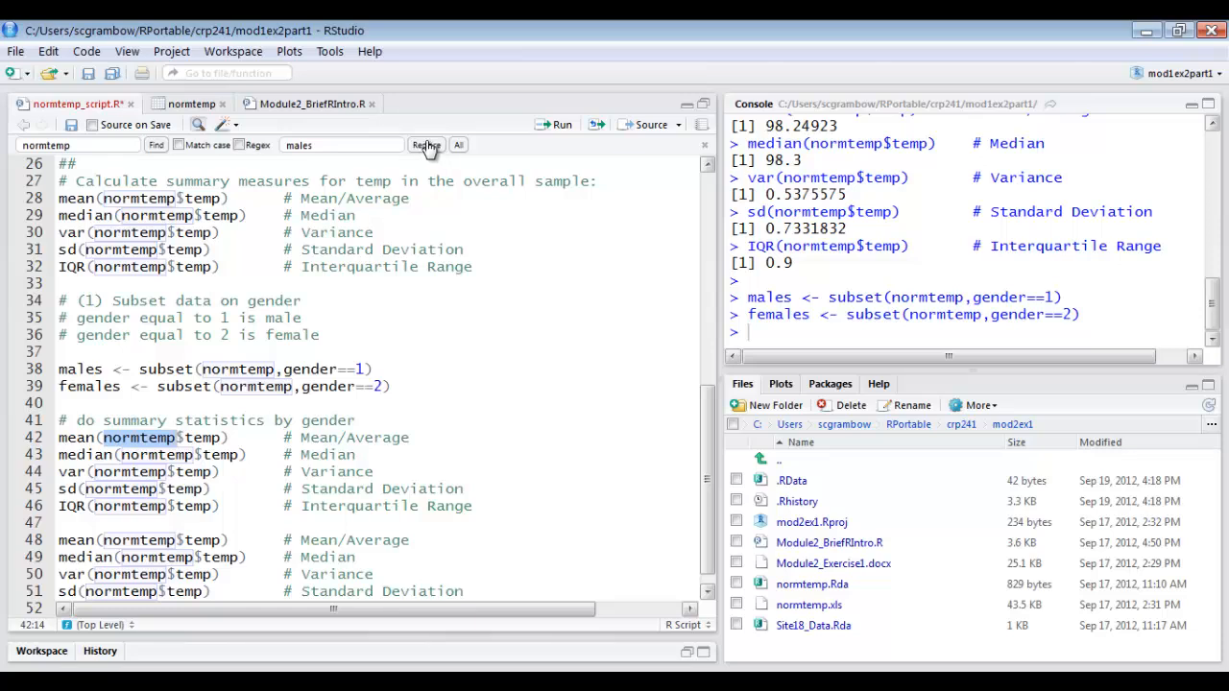
pyautogui.click(428, 146)
pyautogui.click(427, 146)
pyautogui.click(428, 146)
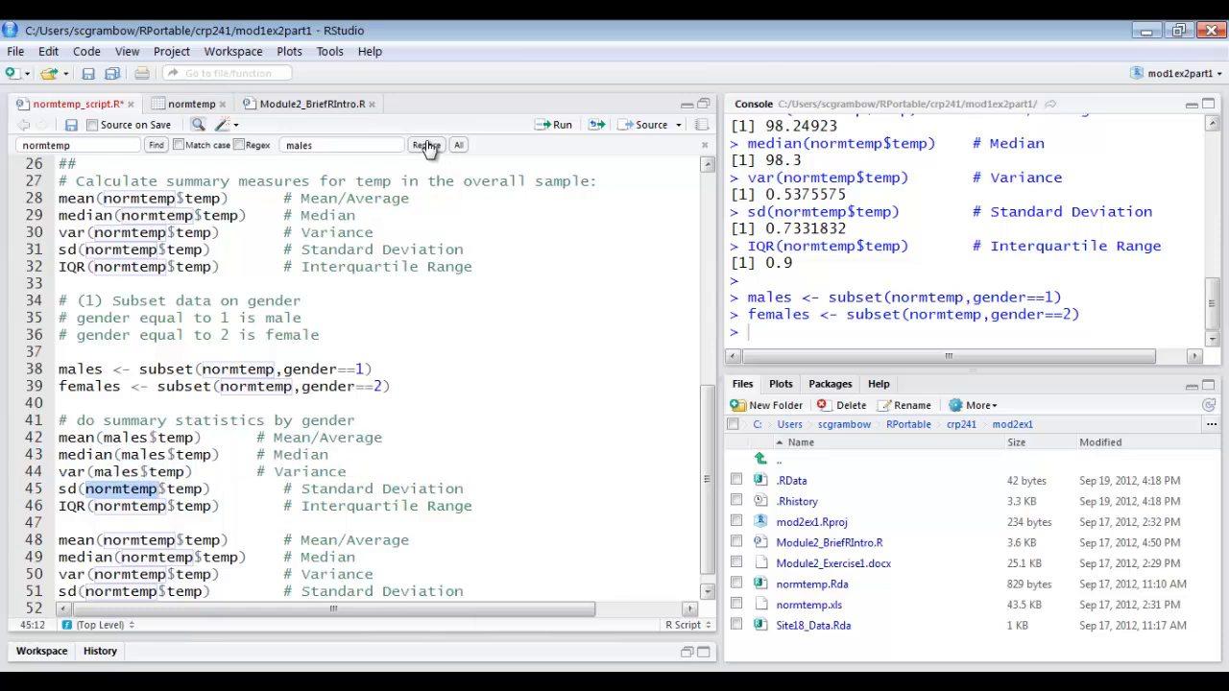
pyautogui.click(428, 146)
pyautogui.click(427, 146)
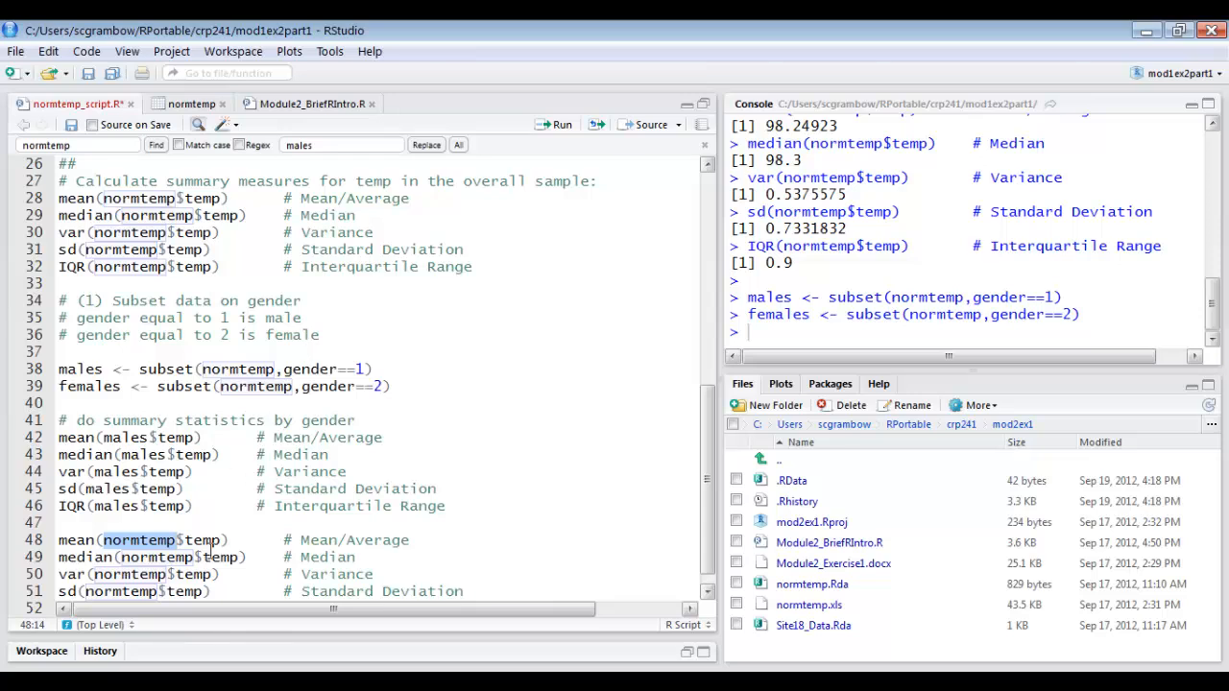
# Replace normtemp with females in the five commands of the second pasted block, one match at a time.
pyautogui.moveTo(357, 147); pyautogui.dragTo(285, 146)
pyautogui.write('fme')
pyautogui.click(426, 146)
pyautogui.click(426, 146)
pyautogui.click(426, 146)
pyautogui.click(426, 146)
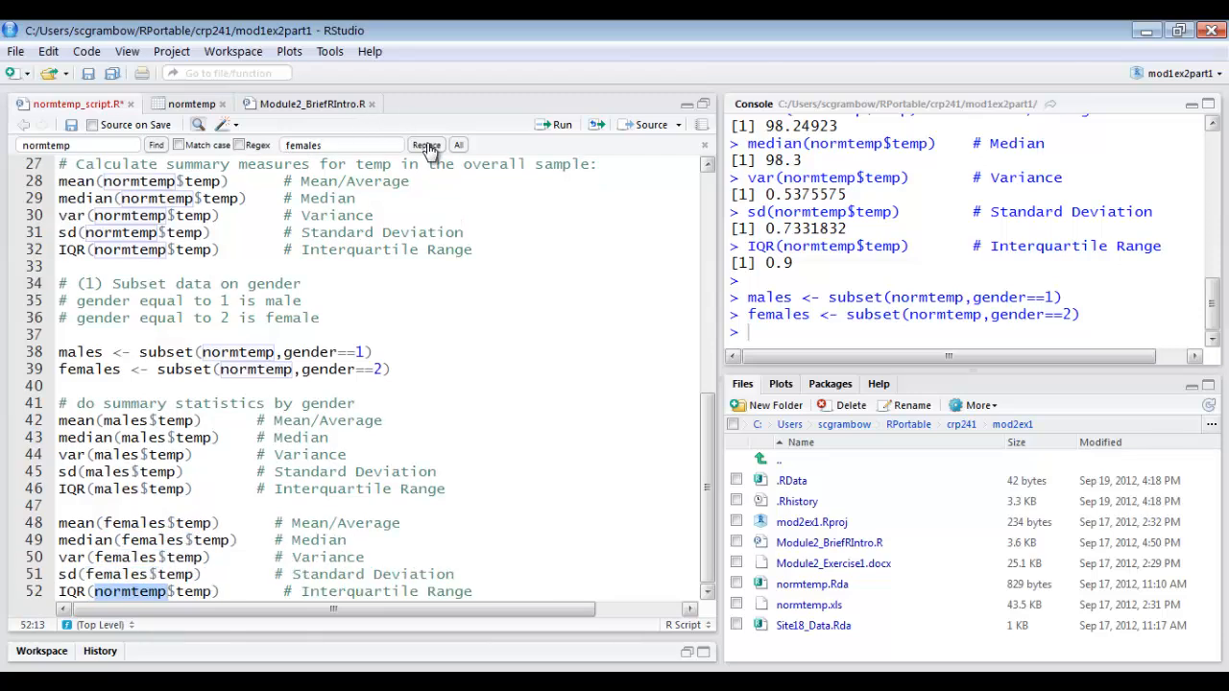
pyautogui.click(426, 146)
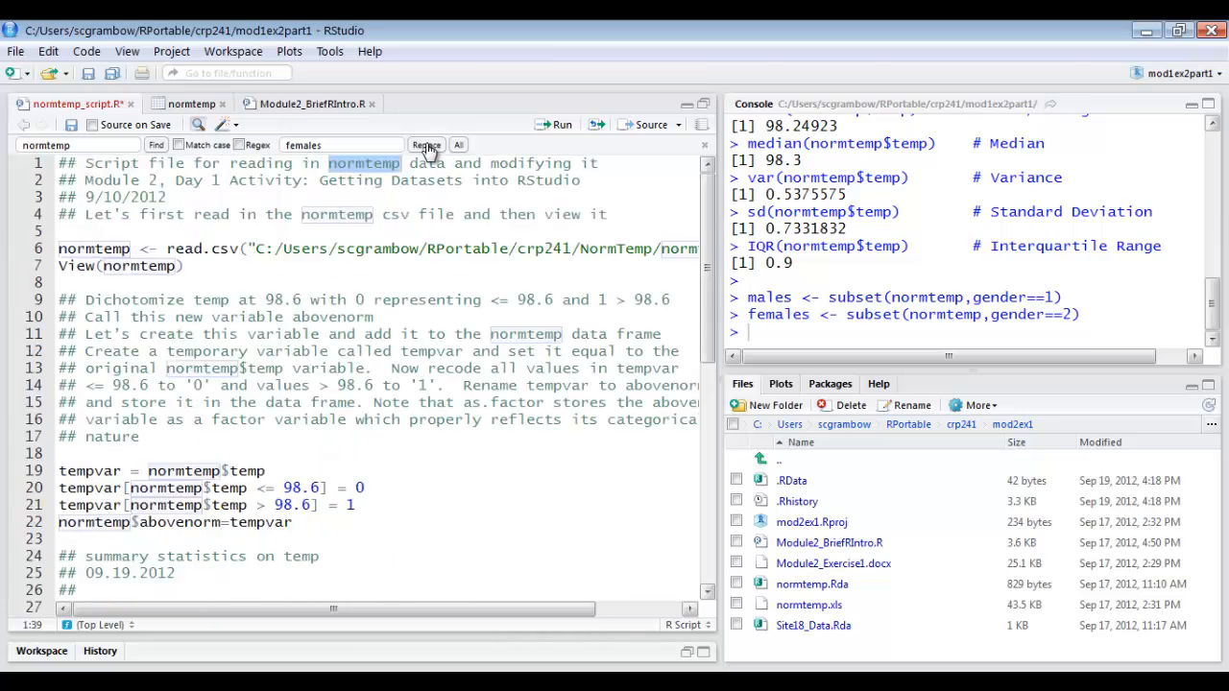
pyautogui.click(335, 324)
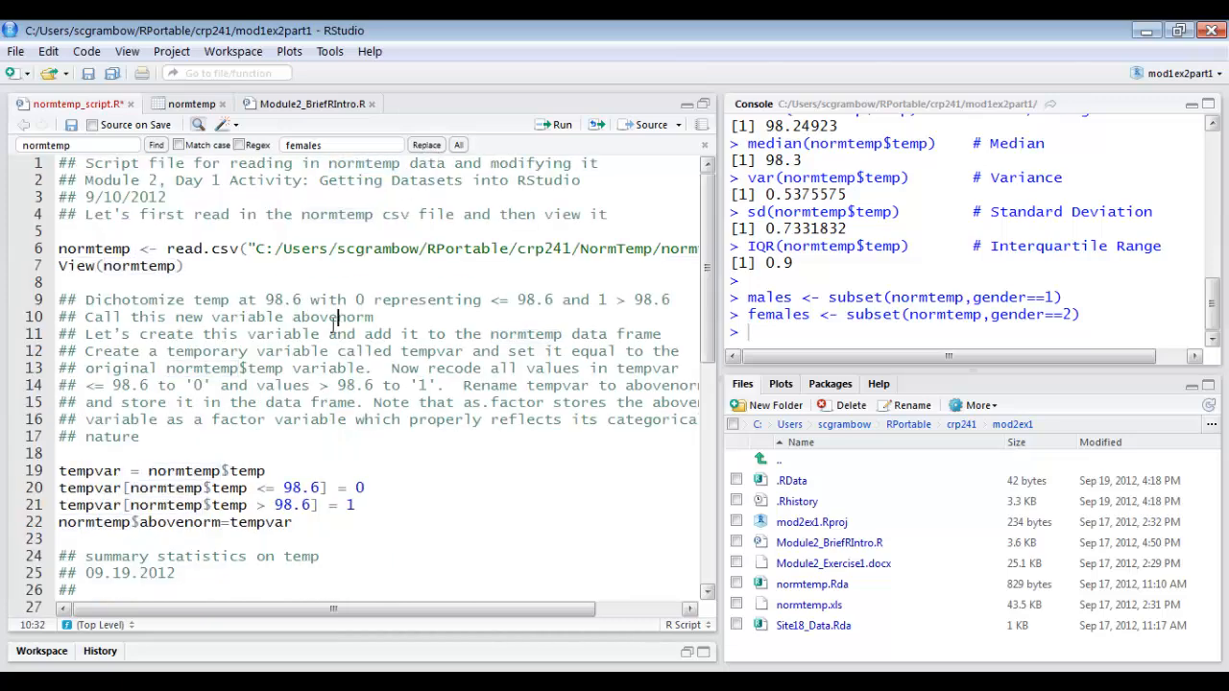
# Run the five summary statistic commands for males on lines 42–46.
pyautogui.moveTo(712, 272); pyautogui.dragTo(713, 530)
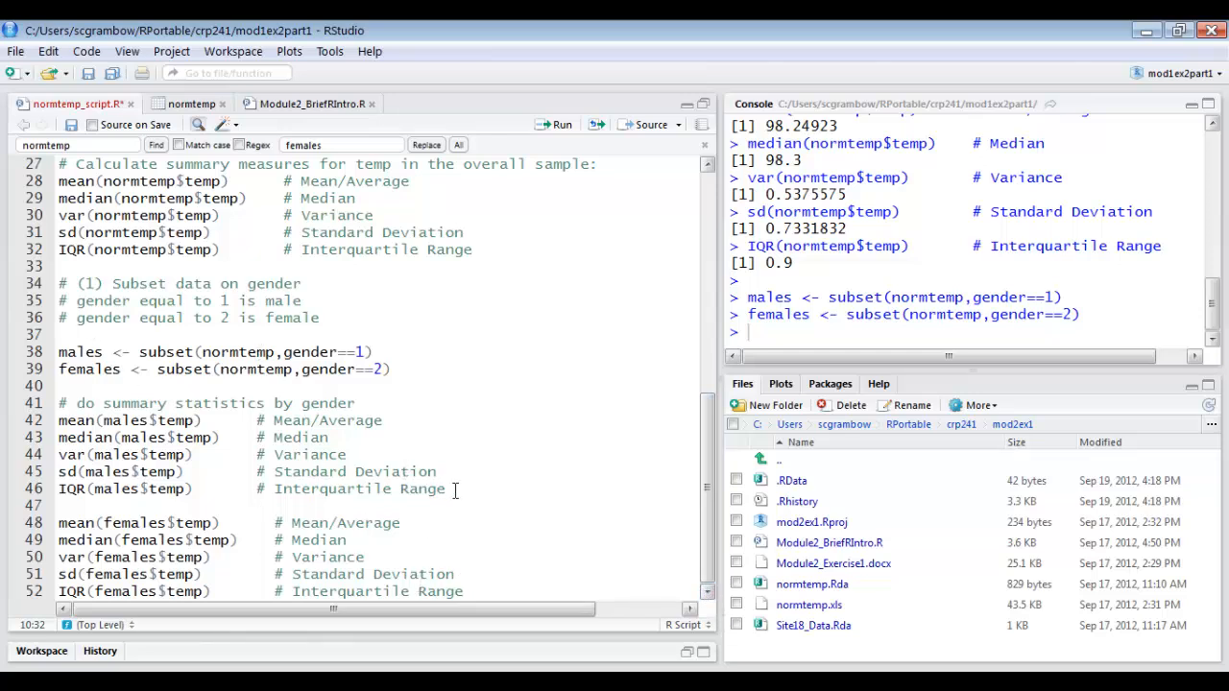
pyautogui.moveTo(455, 490); pyautogui.dragTo(47, 425)
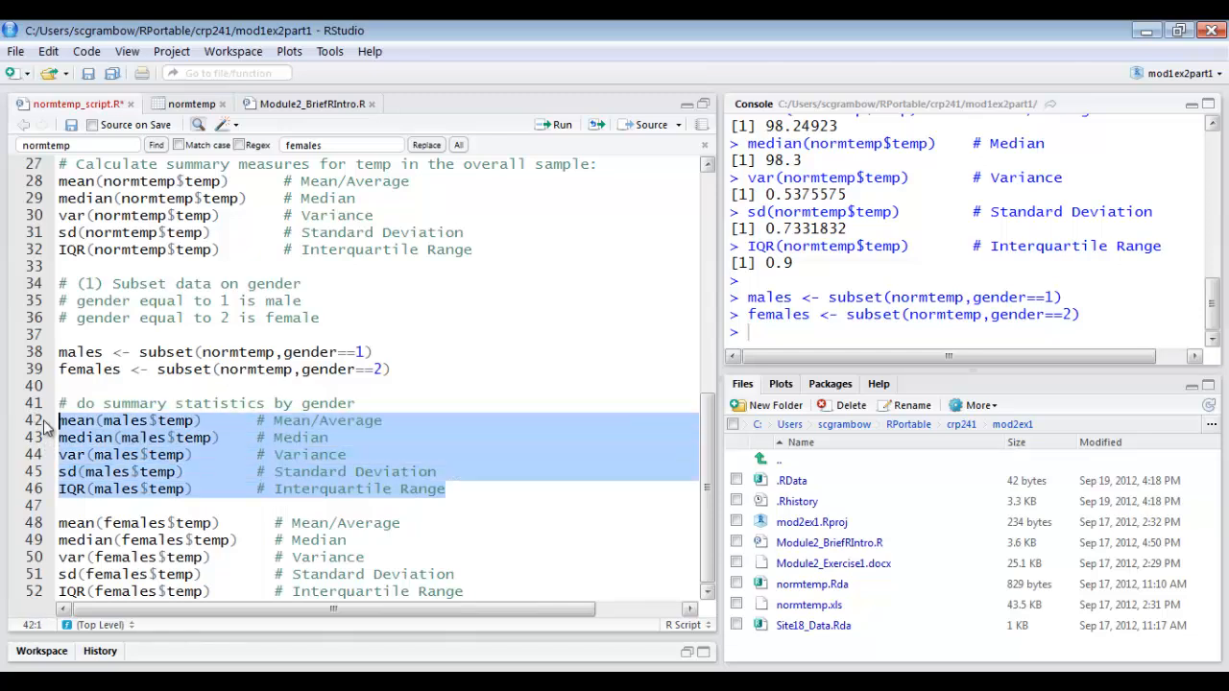
pyautogui.click(547, 127)
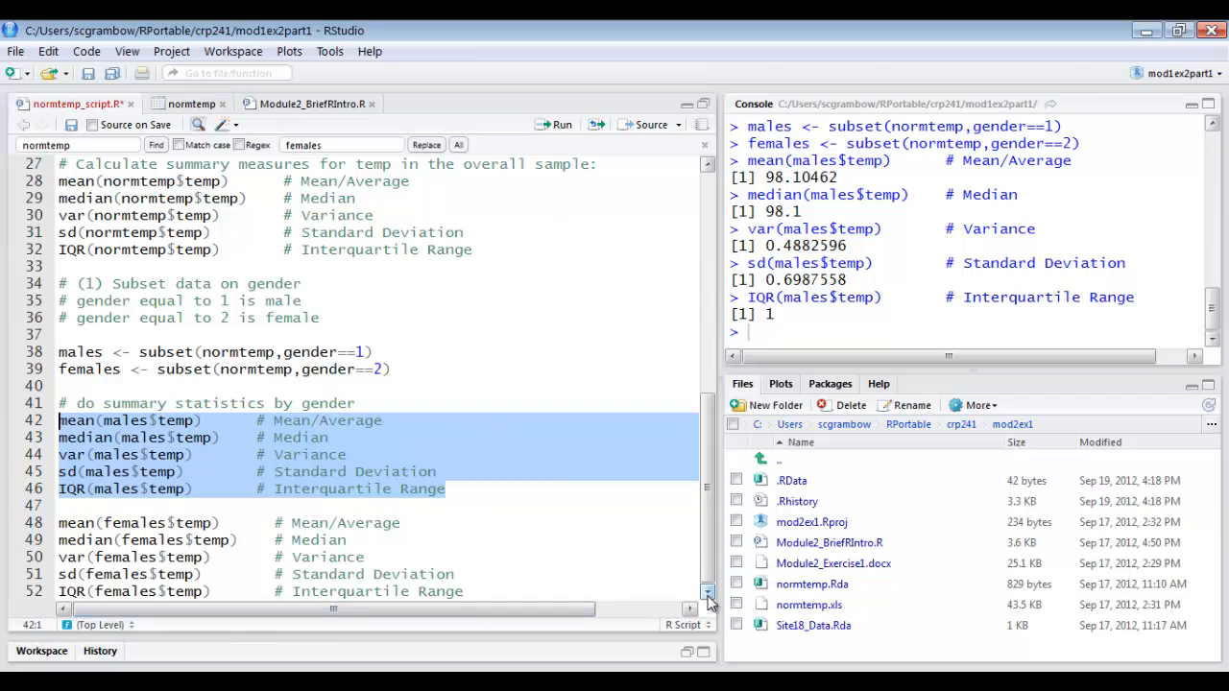
# Run the five summary statistic commands for females on lines 48–52 and enlarge the console to show the output for both genders.
pyautogui.moveTo(480, 592); pyautogui.dragTo(23, 525)
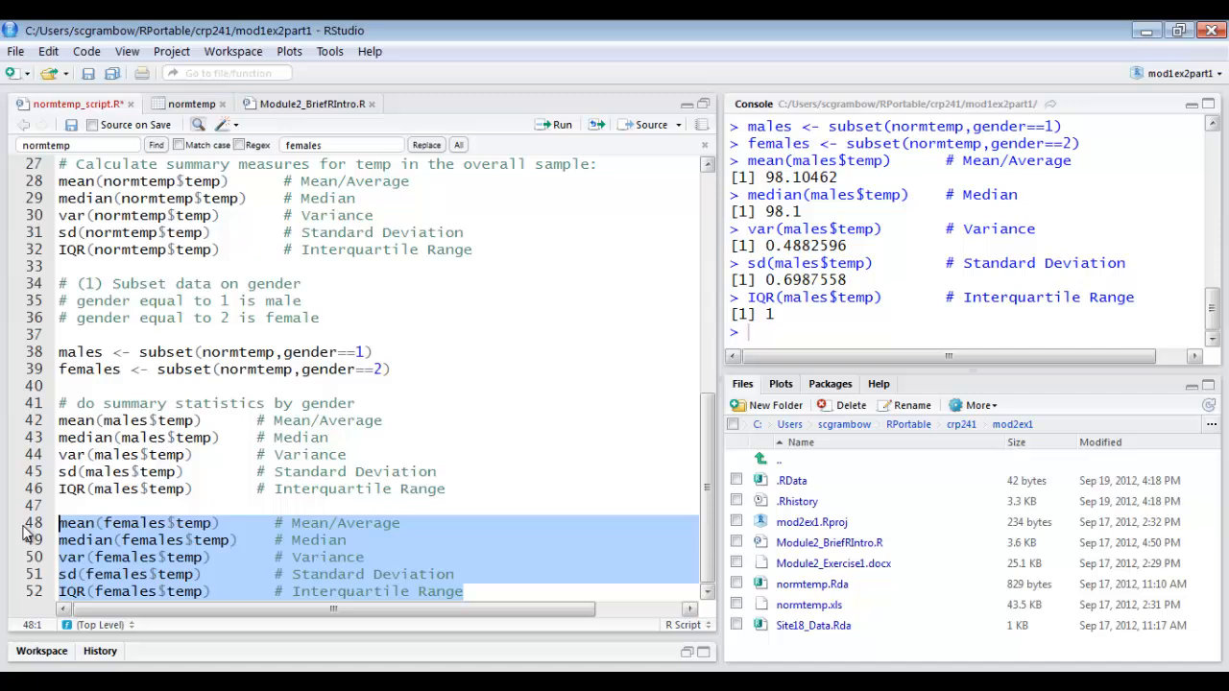
pyautogui.click(562, 126)
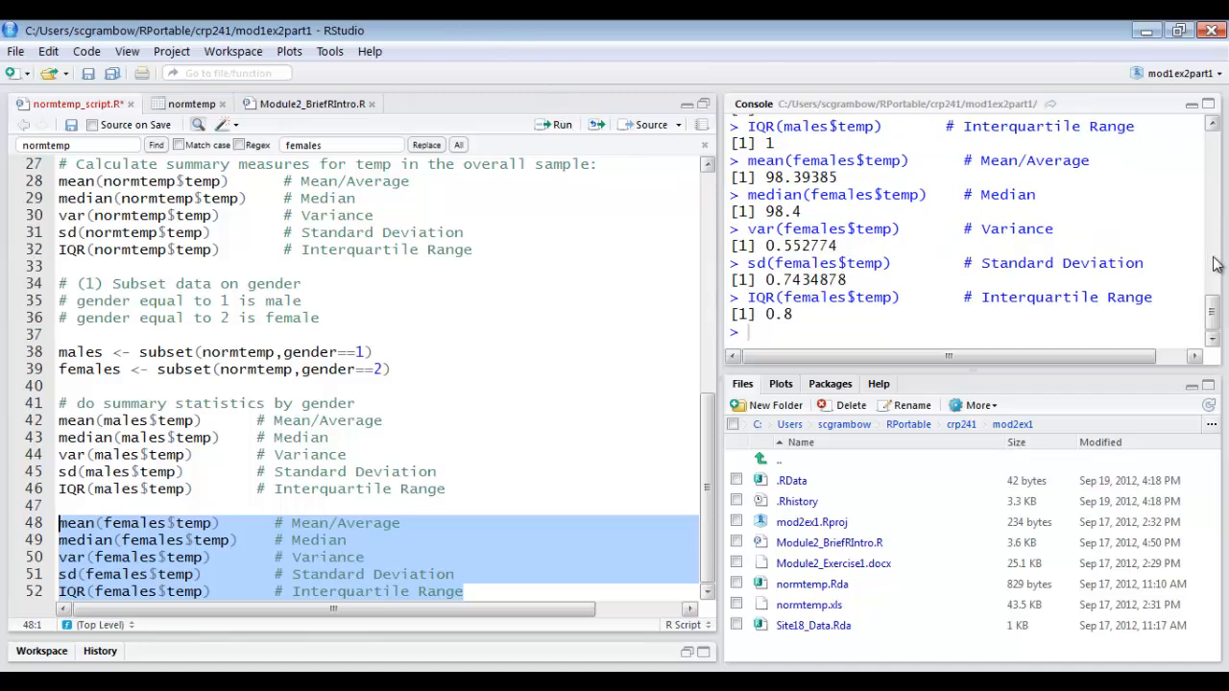
pyautogui.moveTo(1218, 318); pyautogui.dragTo(1218, 315)
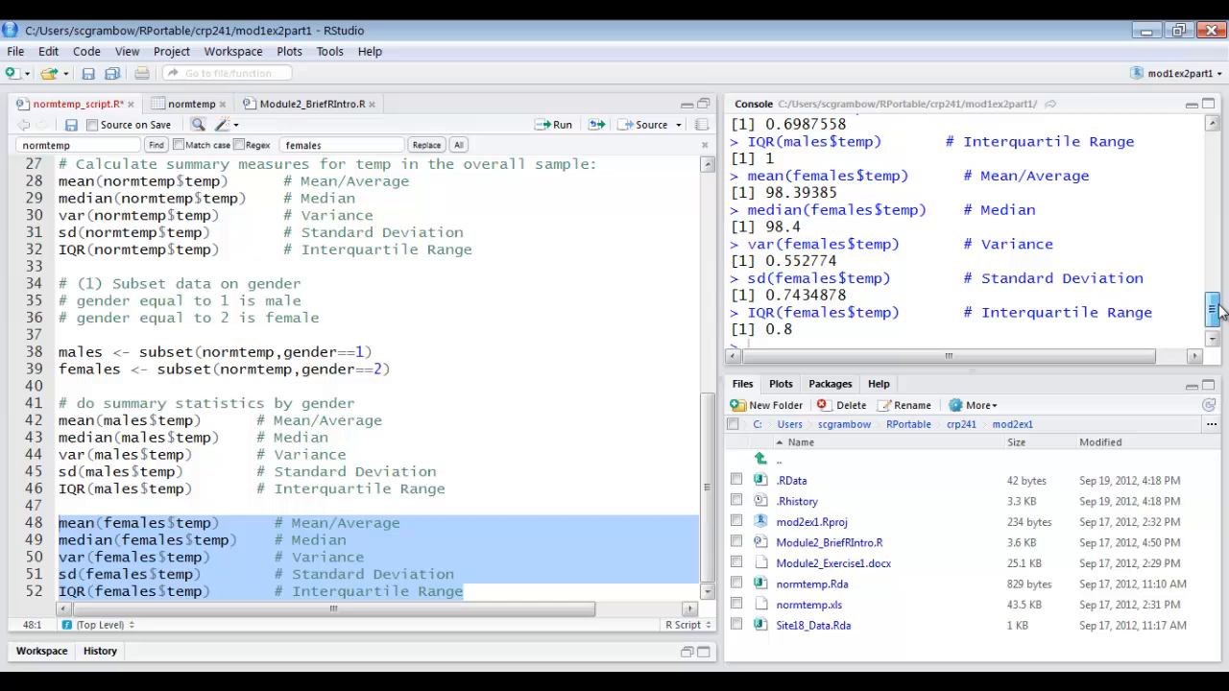
pyautogui.click(1208, 105)
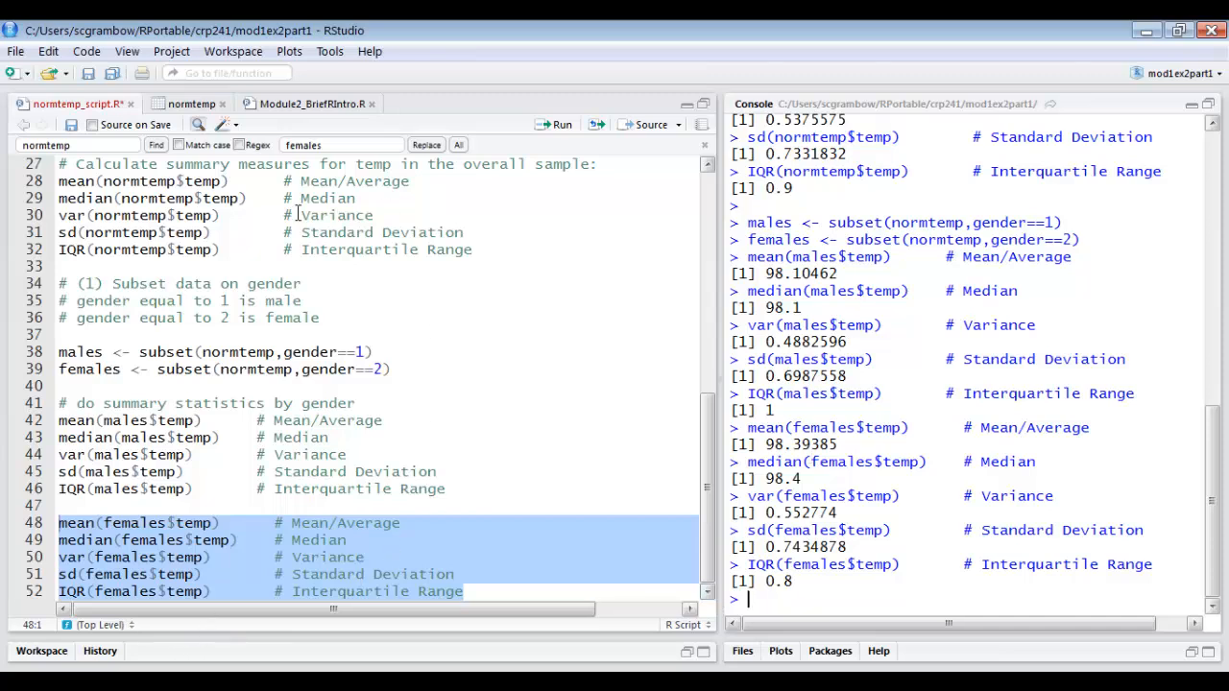
# Copy the histogram code with informative titles/labels on lines 48–51 of Module2_BriefRIntro.R.
pyautogui.click(320, 104)
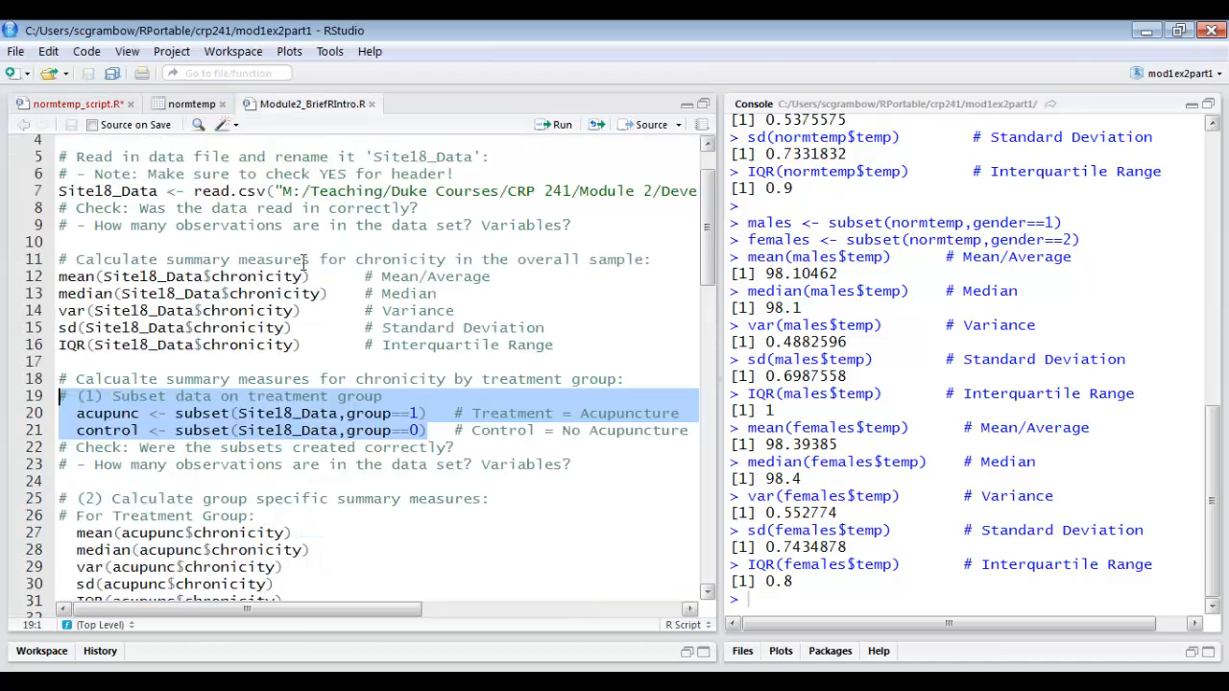
pyautogui.scroll(-4, 284, 431)
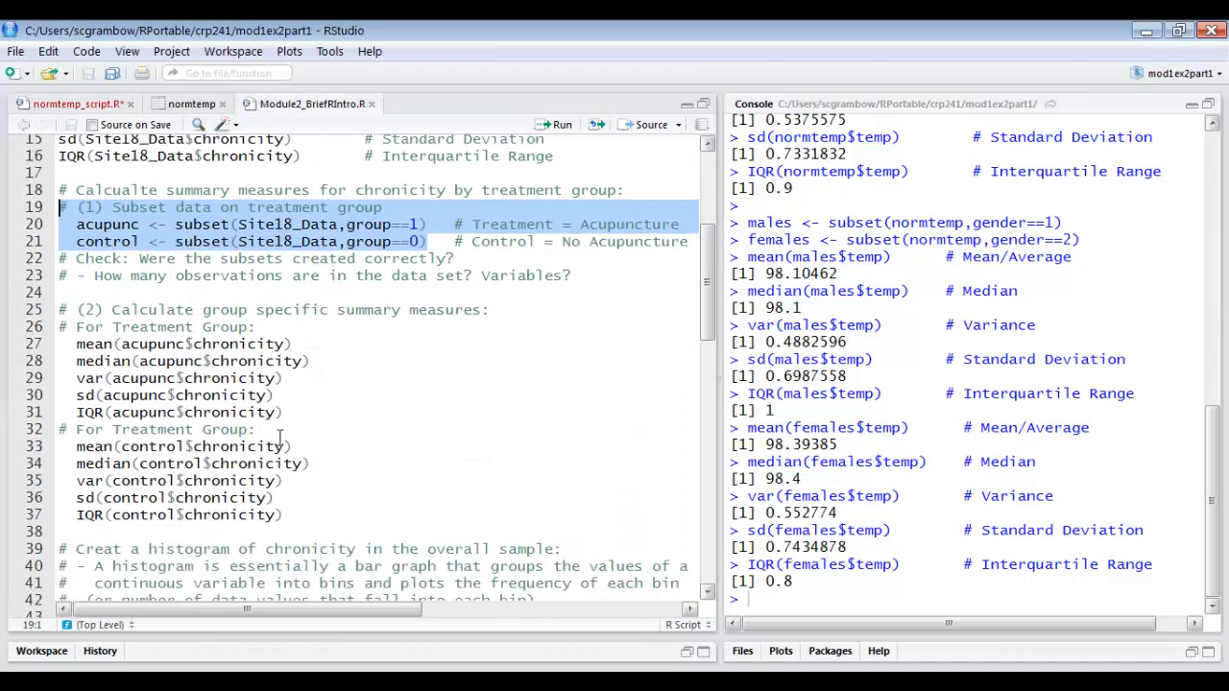
pyautogui.scroll(-6, 280, 438)
pyautogui.scroll(-2, 277, 435)
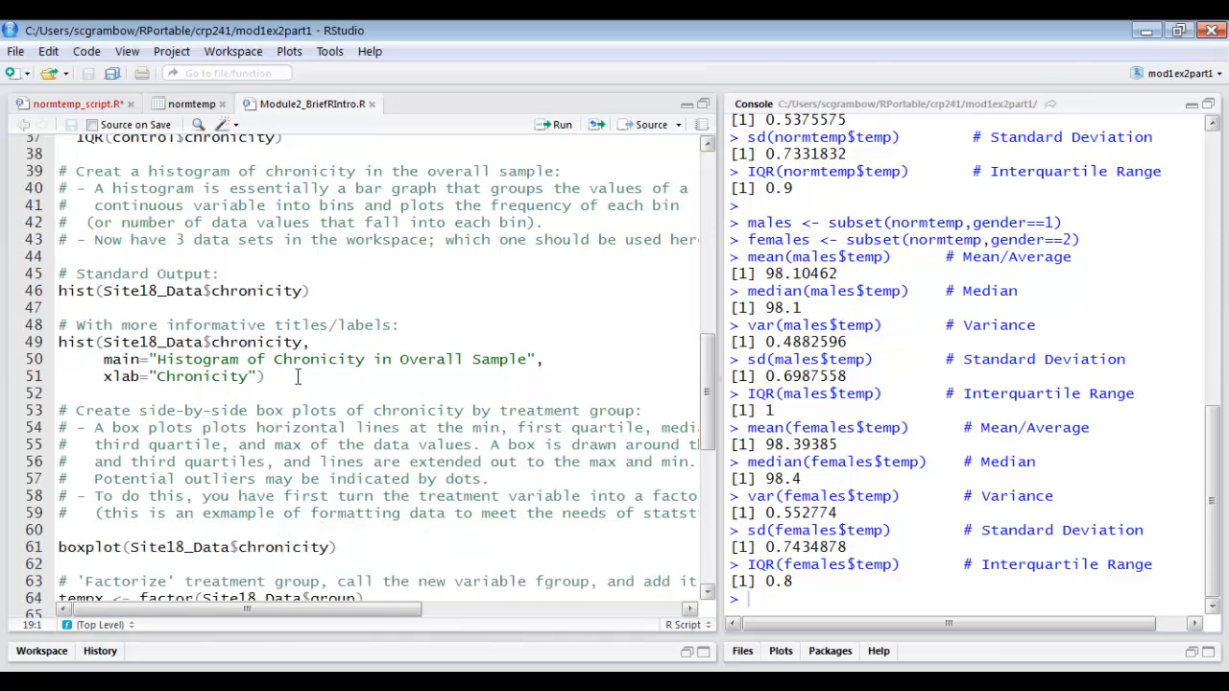
pyautogui.moveTo(309, 377); pyautogui.dragTo(46, 330)
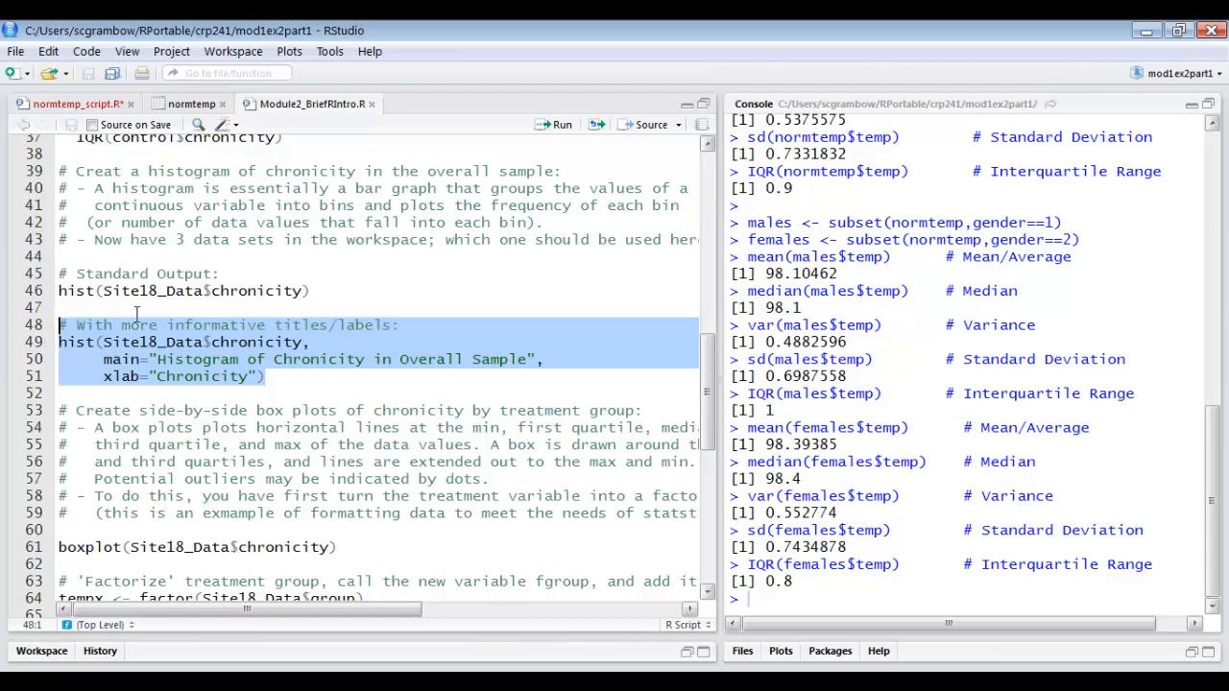
pyautogui.rightClick(197, 356)
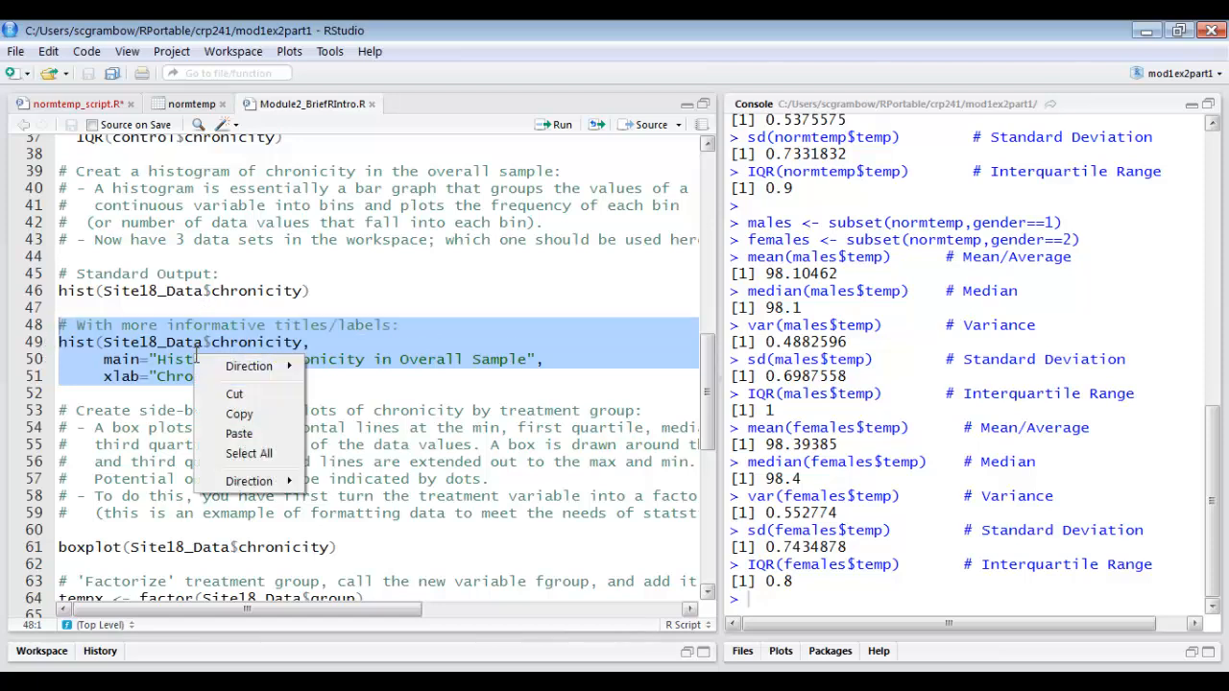
pyautogui.click(232, 413)
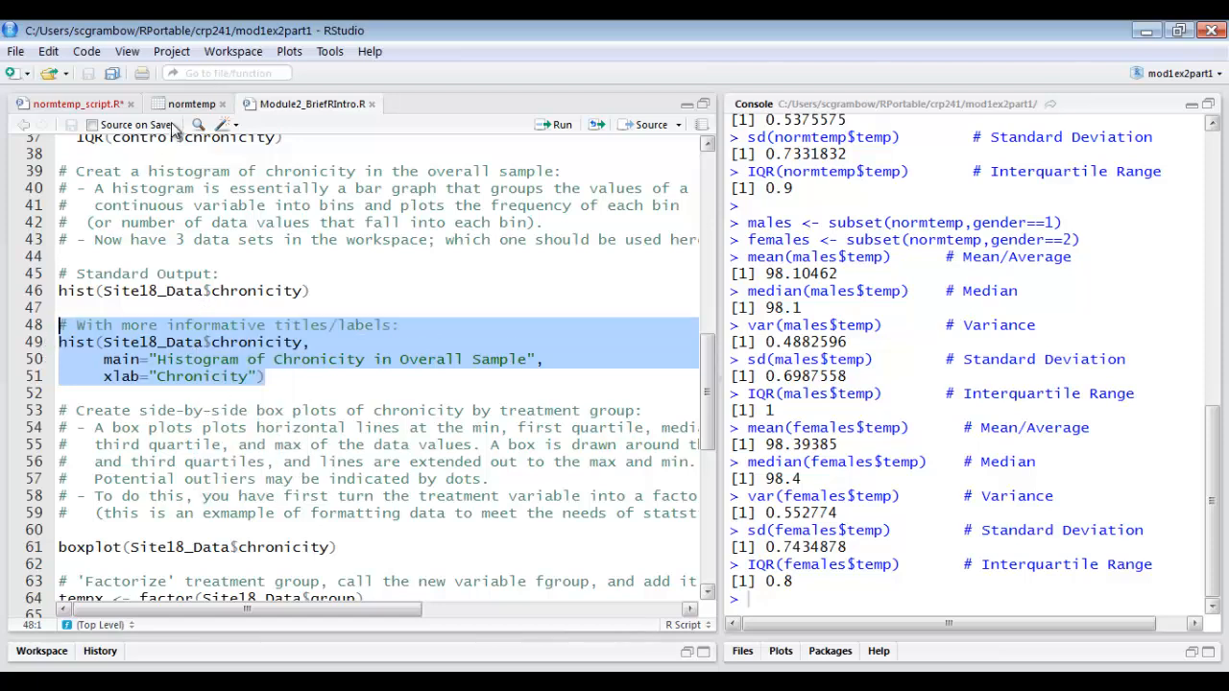
# Paste the copied histogram code into normtemp_script.R below the females summary statistics, leaving one blank line between them.
pyautogui.click(101, 105)
pyautogui.click(535, 596)
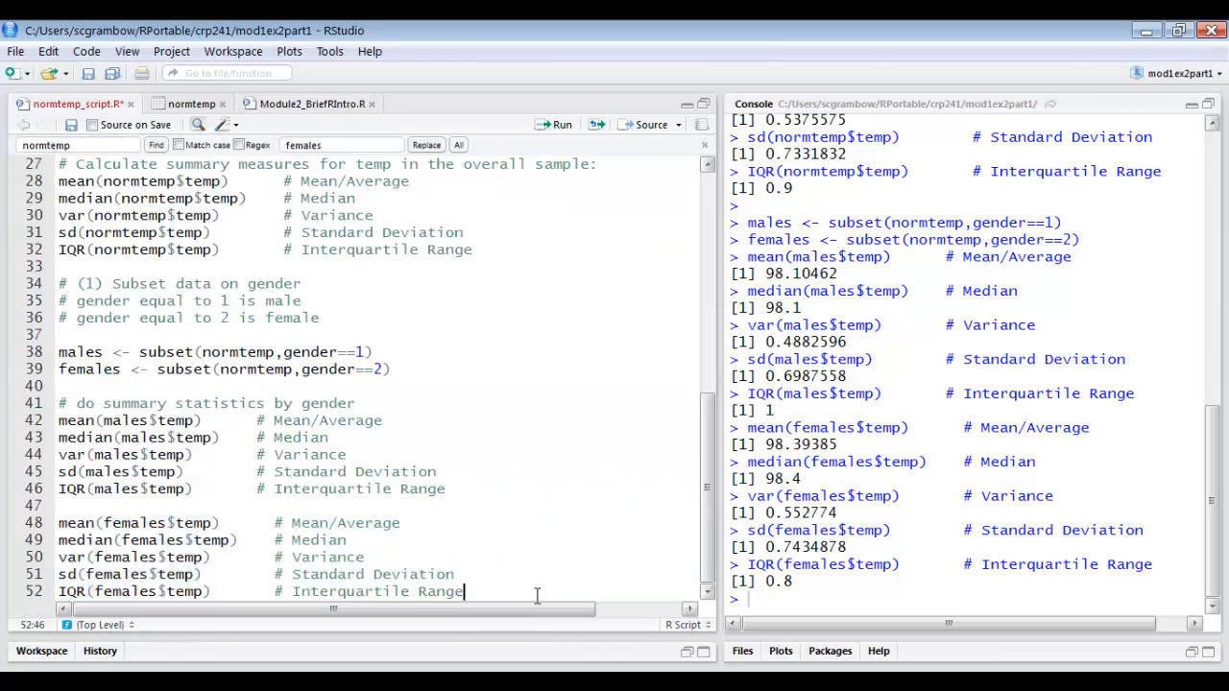
pyautogui.press('Return')
pyautogui.press('Return')
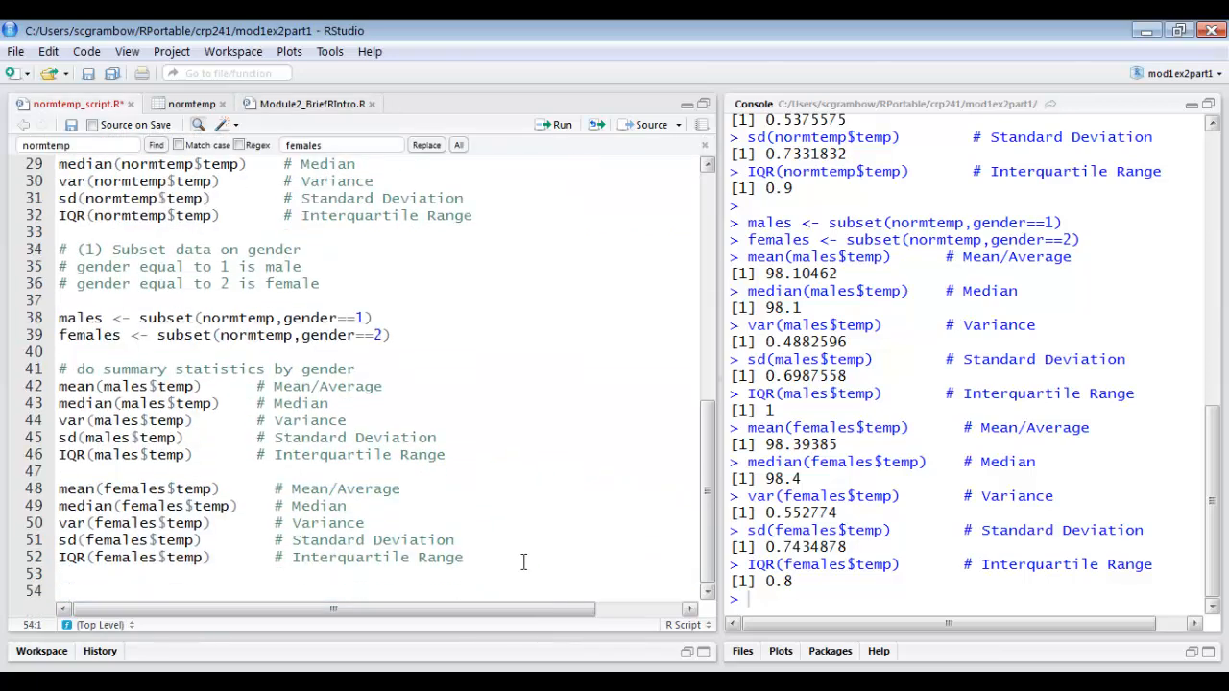
pyautogui.hotkey('ctrl', 'v')
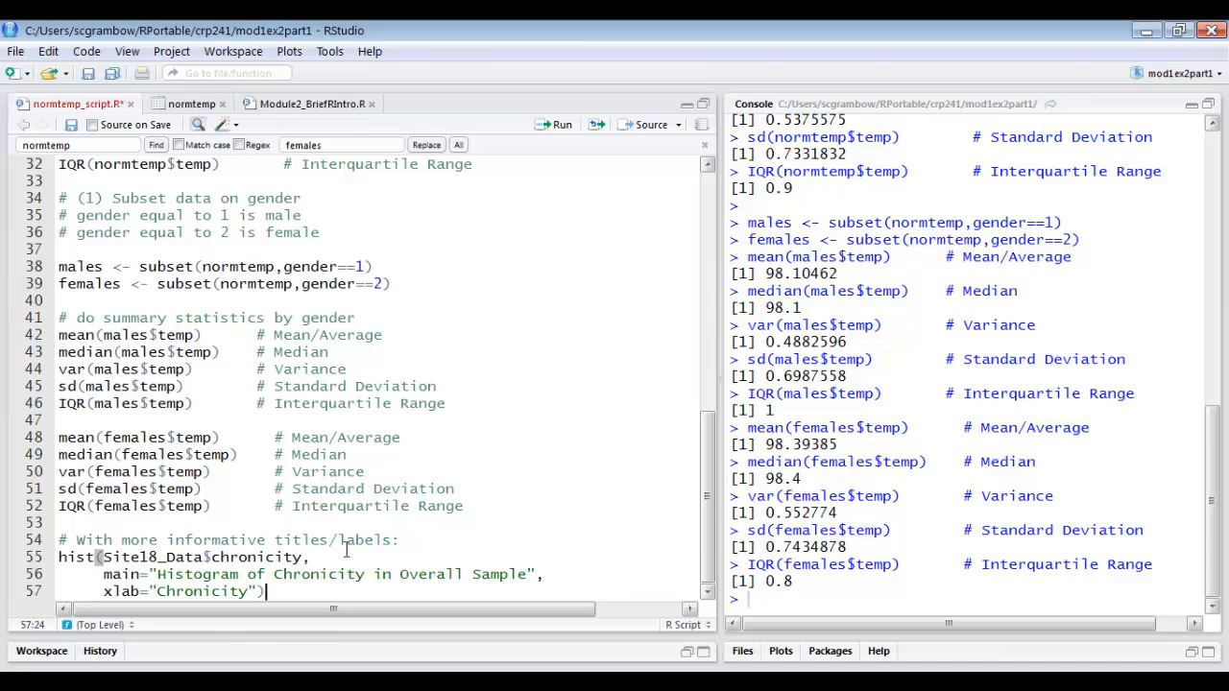
# Change the pasted hist command to plot normtemp$temp with the main title "Histogram of body temperature in Overall Sample".
pyautogui.click(112, 555)
pyautogui.doubleClick(125, 555)
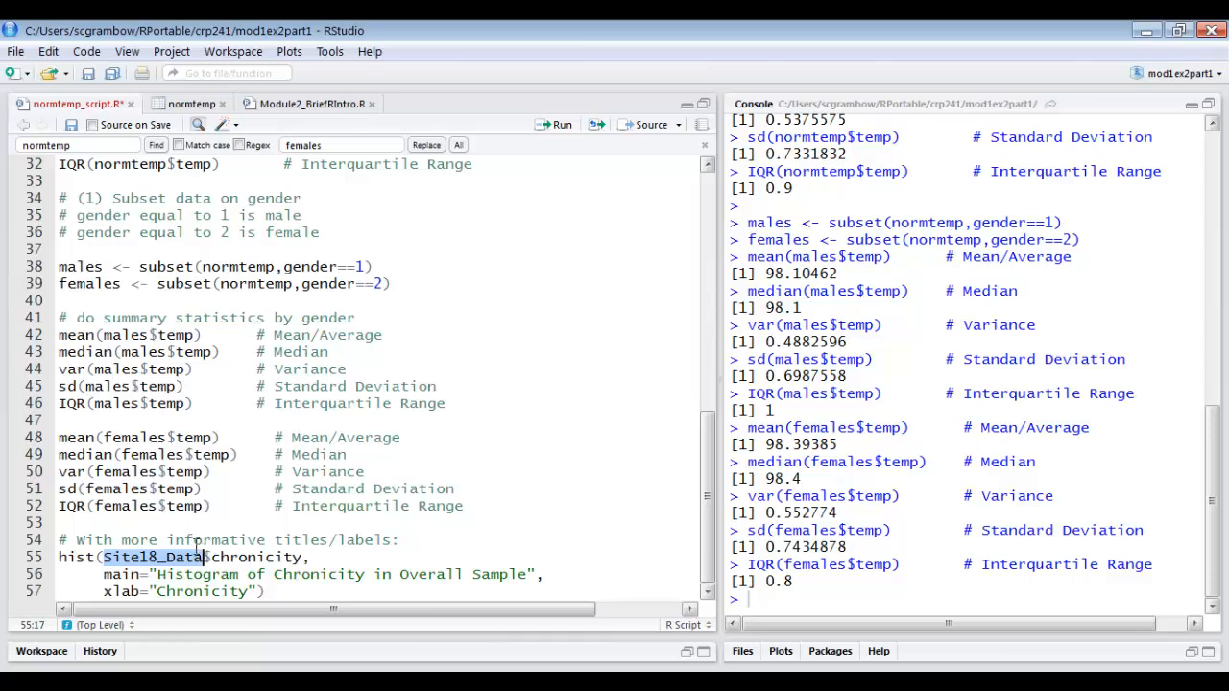
pyautogui.write('normtemp')
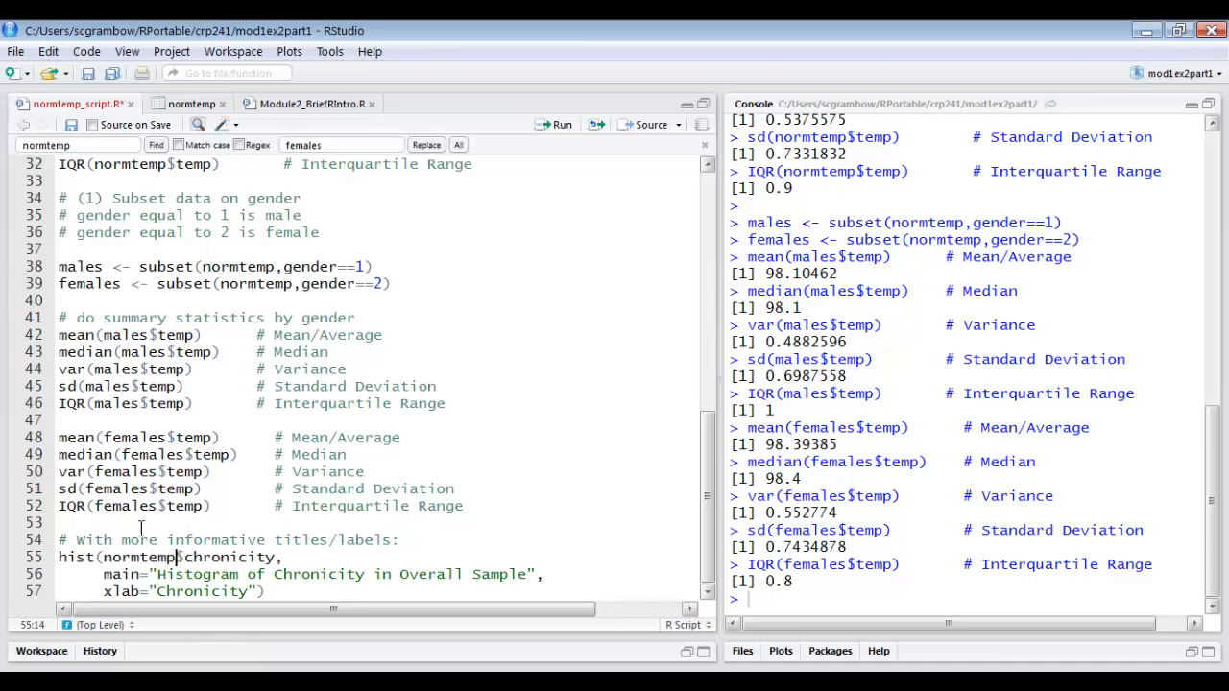
pyautogui.doubleClick(204, 555)
pyautogui.write('temp')
pyautogui.doubleClick(308, 574)
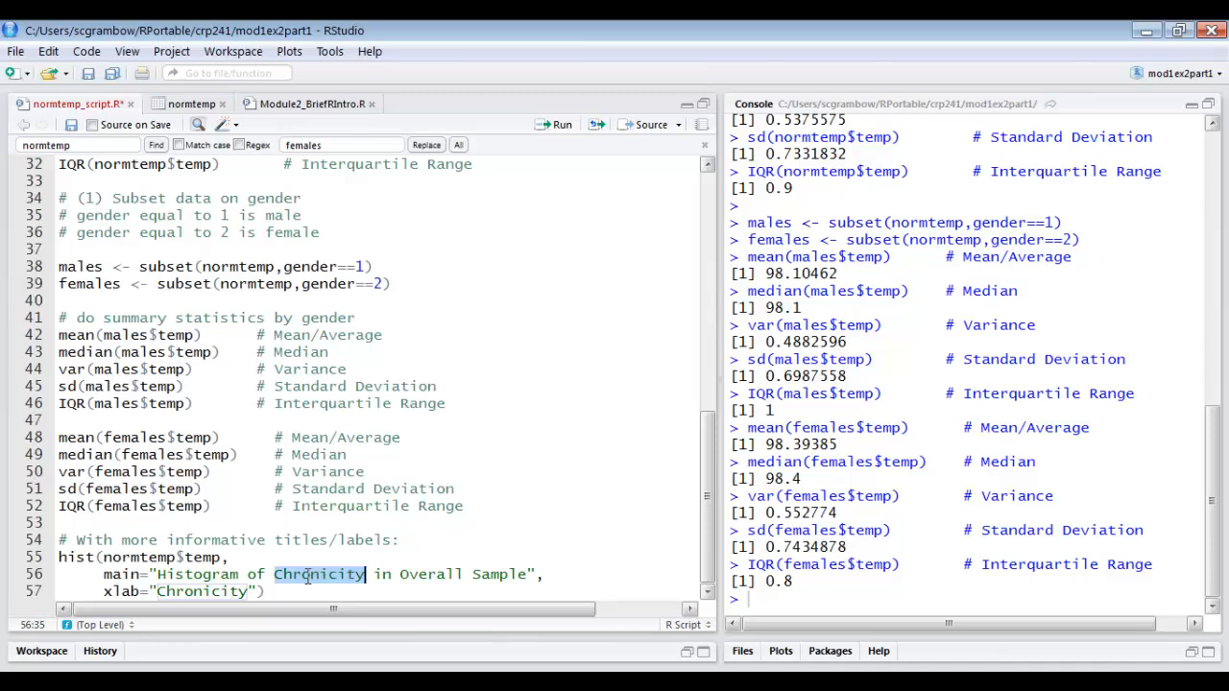
pyautogui.write('body temp')
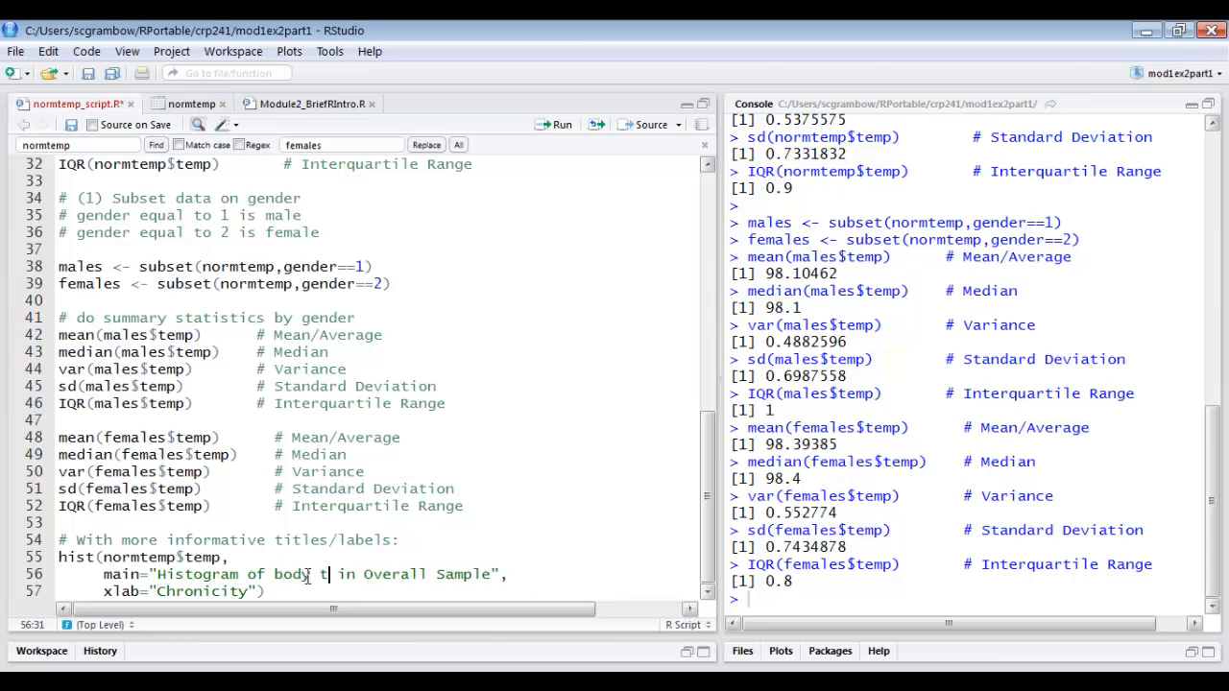
pyautogui.write('erature')
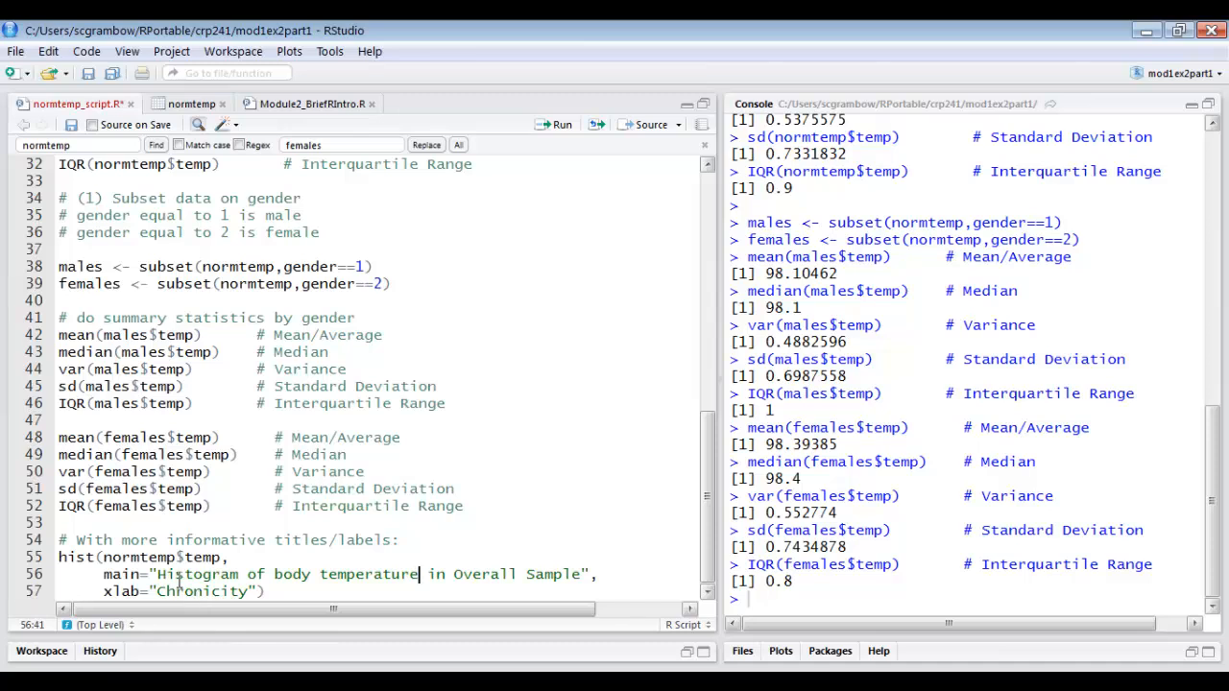
# Set the histogram's xlab to "body temperature" and run the hist command on lines 55–57.
pyautogui.doubleClick(225, 594)
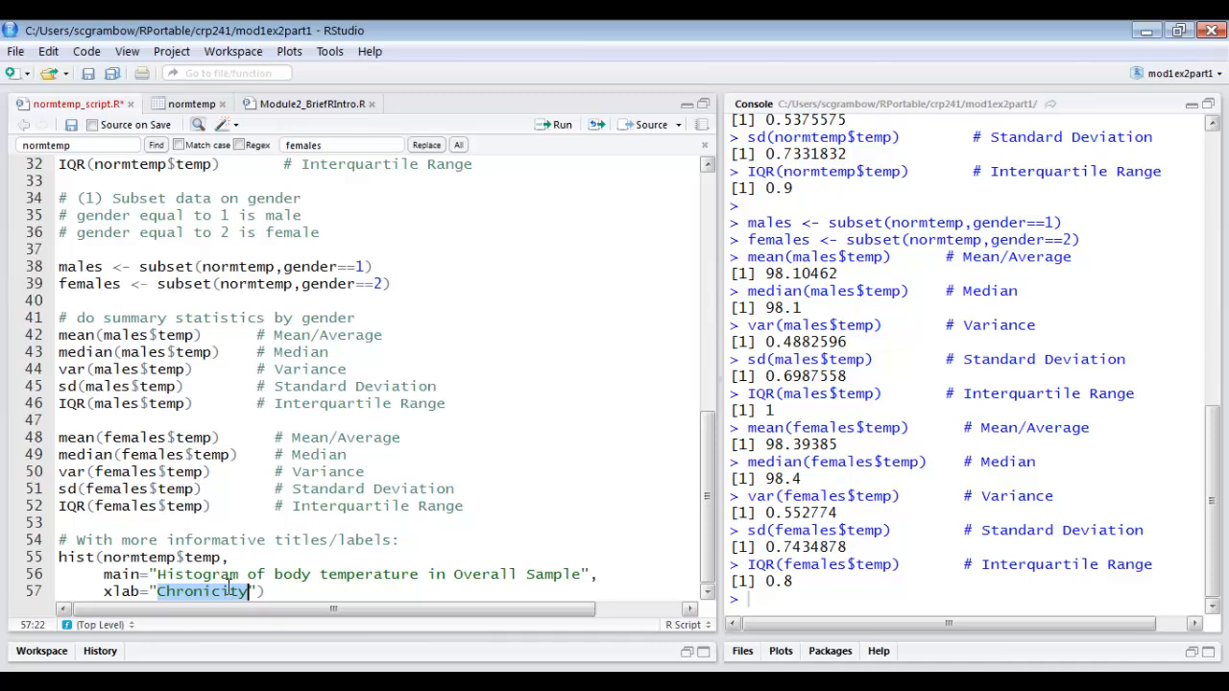
pyautogui.write('body te')
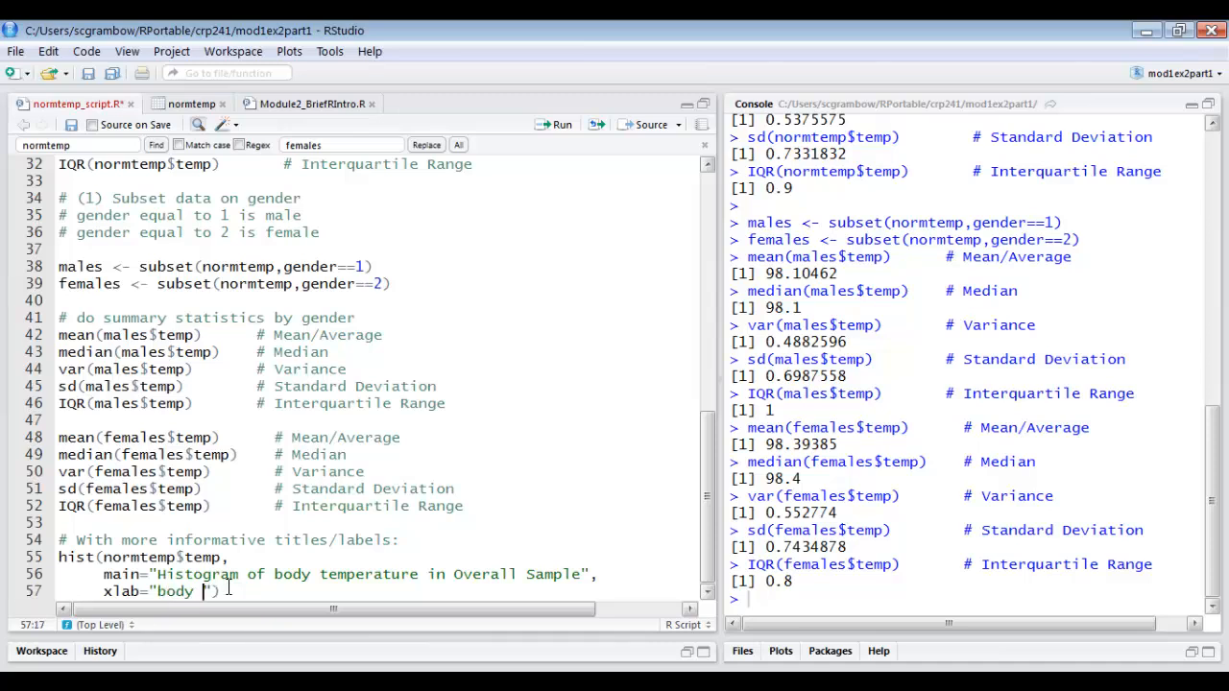
pyautogui.write('mperature')
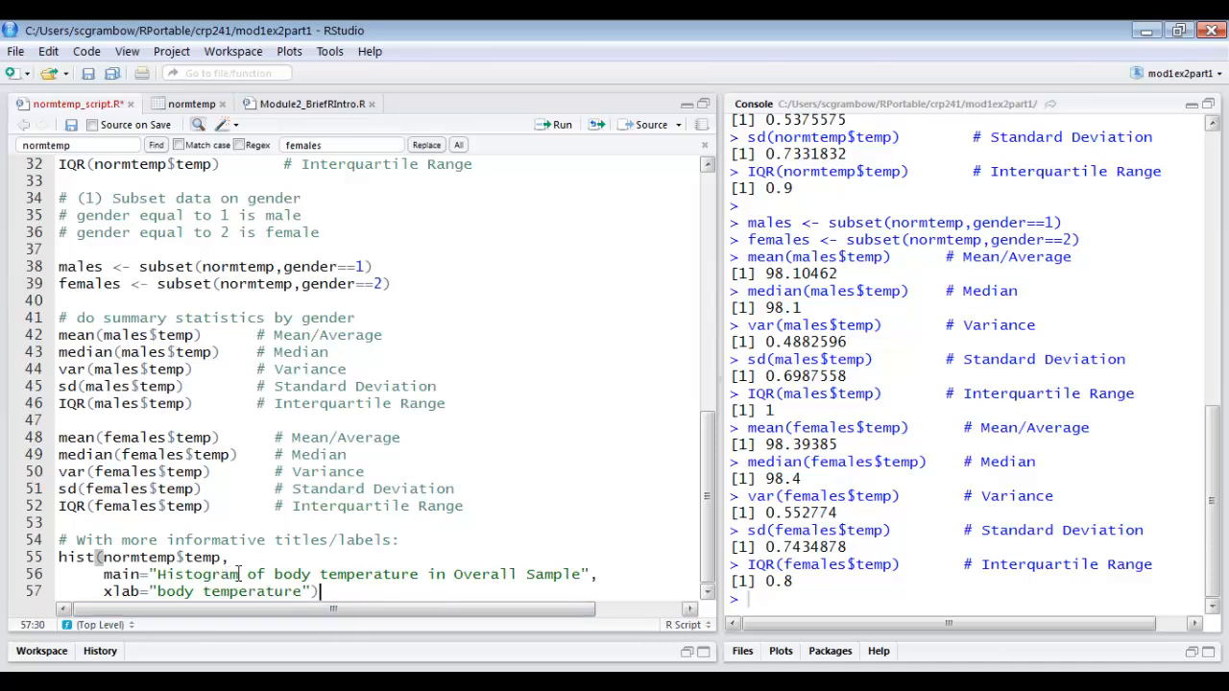
pyautogui.moveTo(320, 592); pyautogui.dragTo(29, 561)
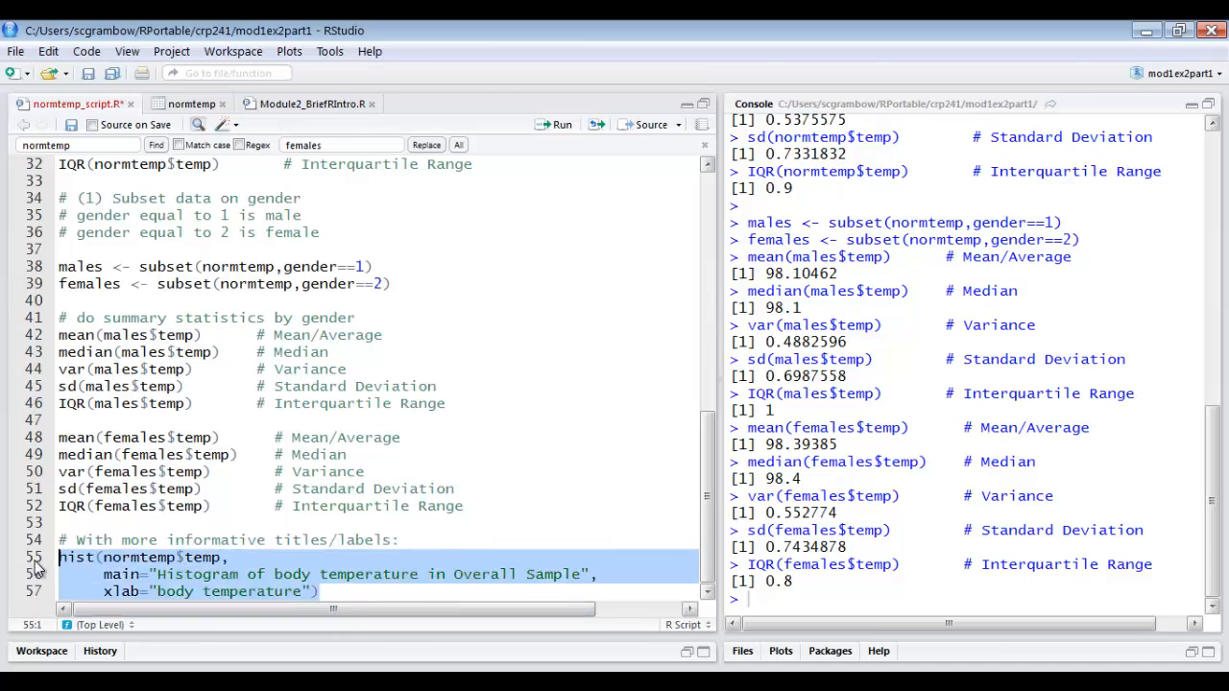
pyautogui.click(557, 126)
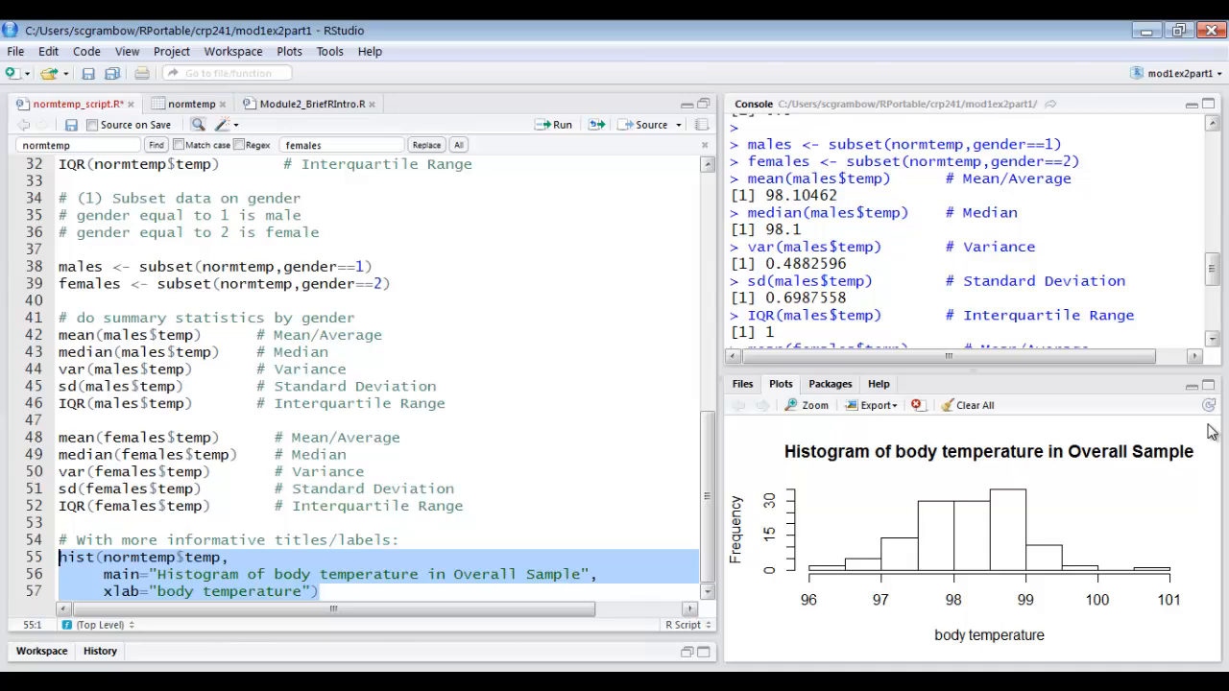
# Copy the boxplot command with informative titles and labels on lines 72–76 of Module2_BriefRIntro.R.
pyautogui.click(309, 104)
pyautogui.scroll(-4, 290, 404)
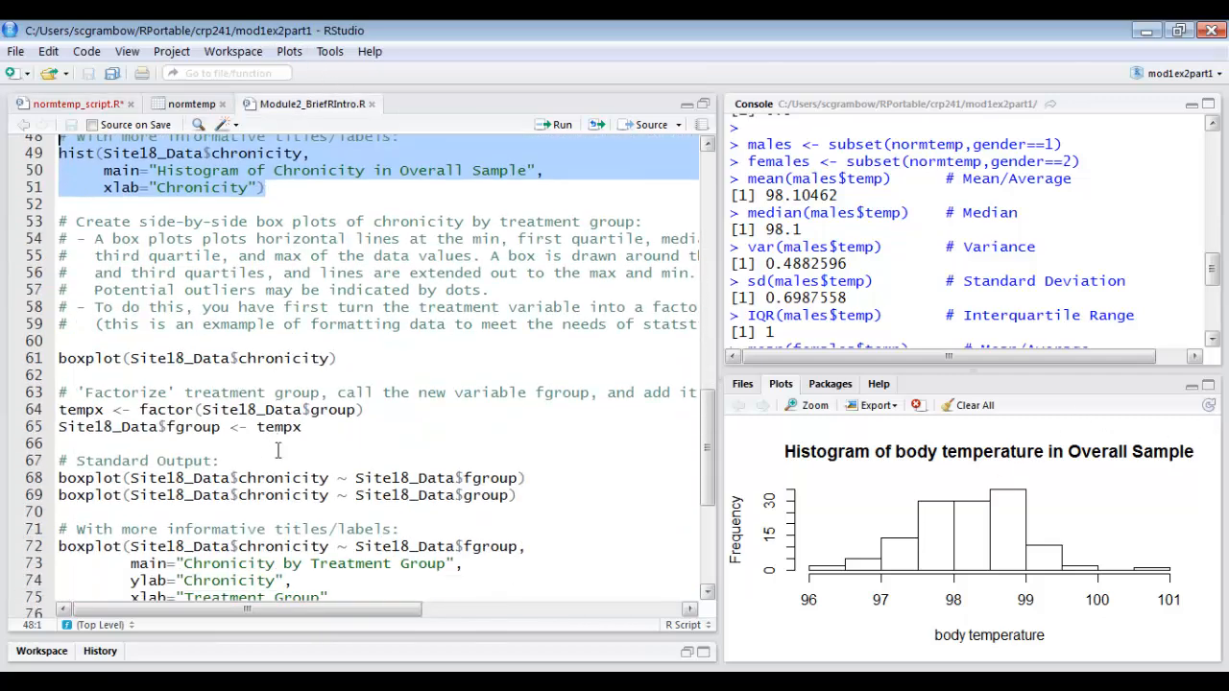
pyautogui.scroll(-3, 221, 422)
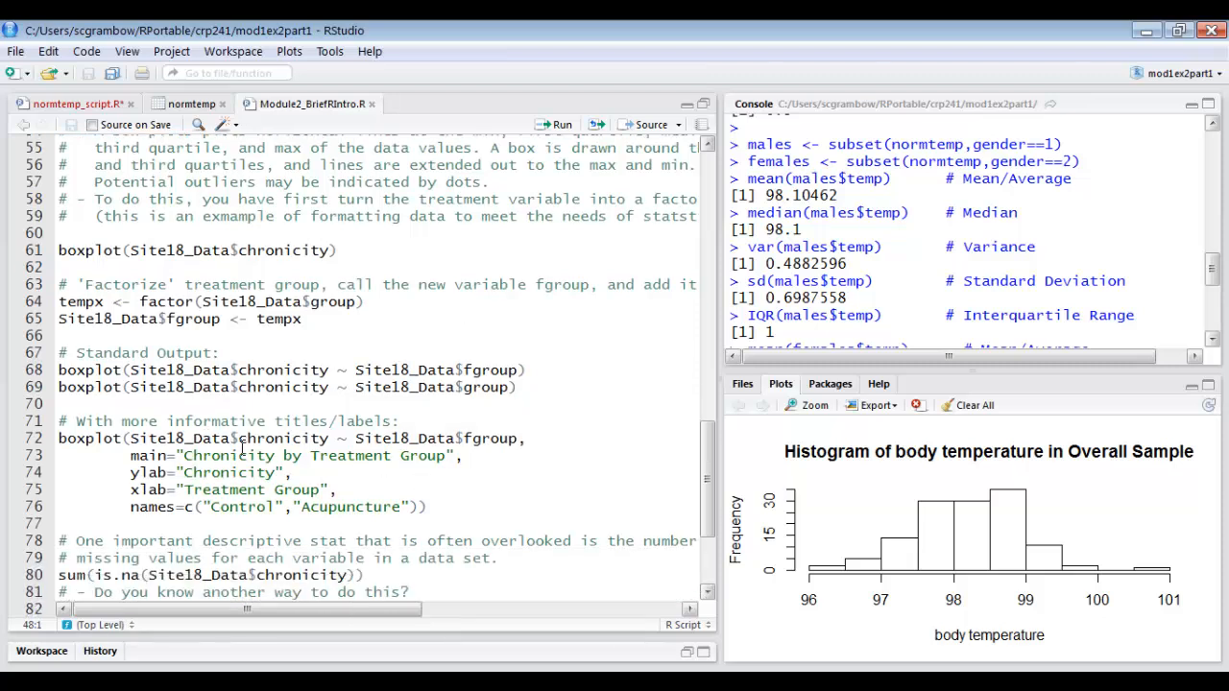
pyautogui.moveTo(429, 507); pyautogui.dragTo(16, 441)
pyautogui.rightClick(197, 473)
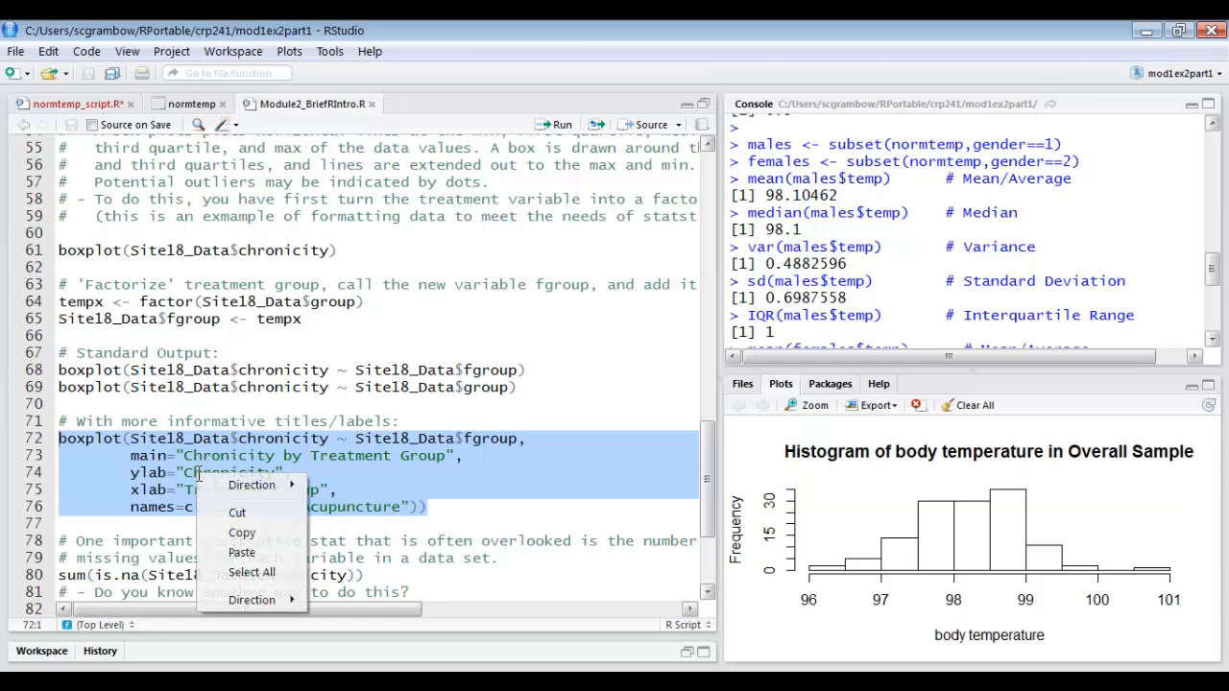
pyautogui.click(230, 536)
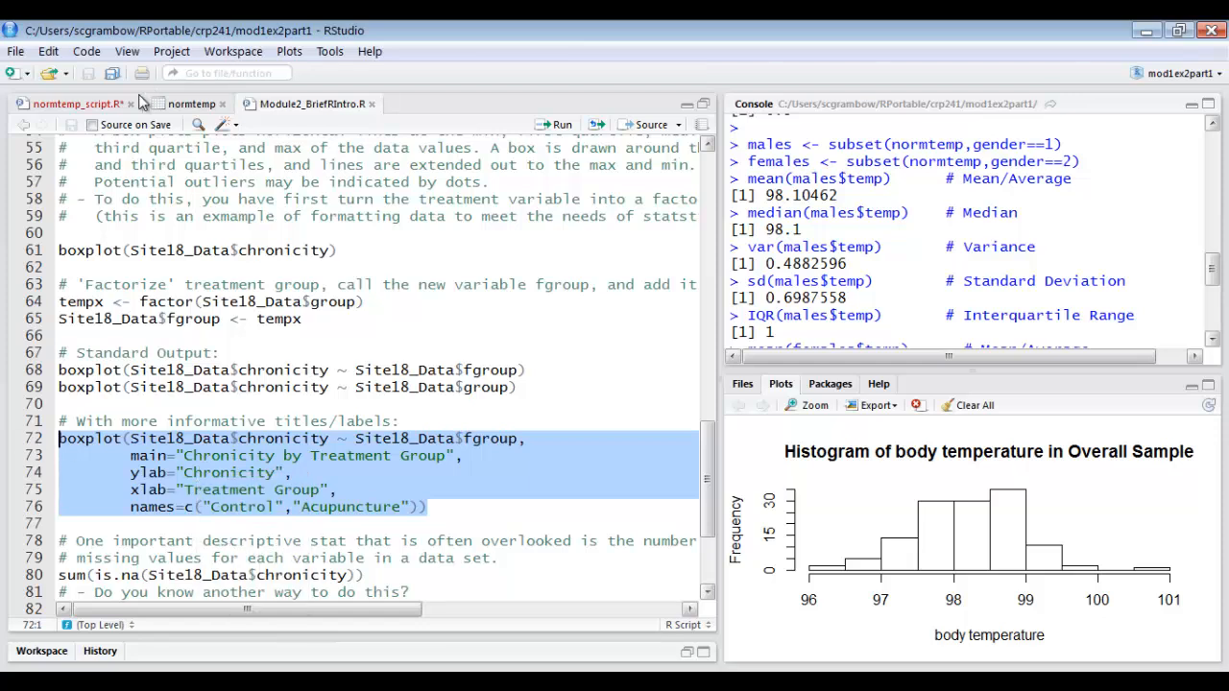
# Save normtemp_script.R and paste the copied boxplot command below the histogram code, after one blank line.
pyautogui.click(72, 105)
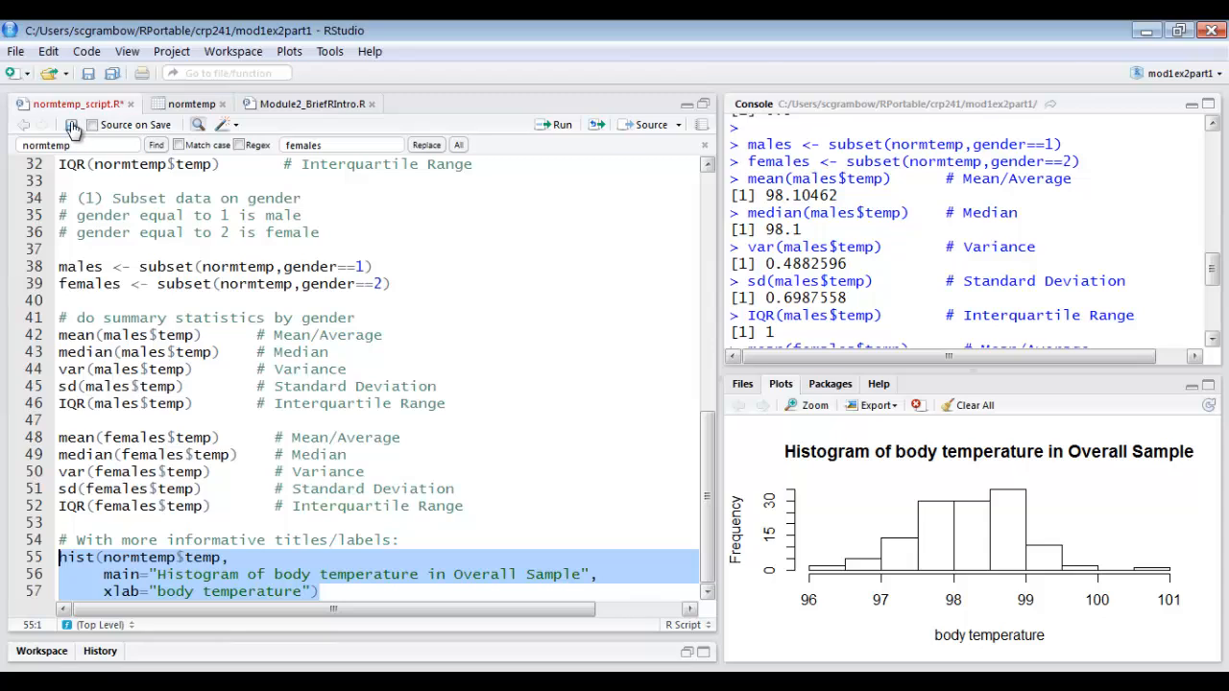
pyautogui.hotkey('ctrl', 's')
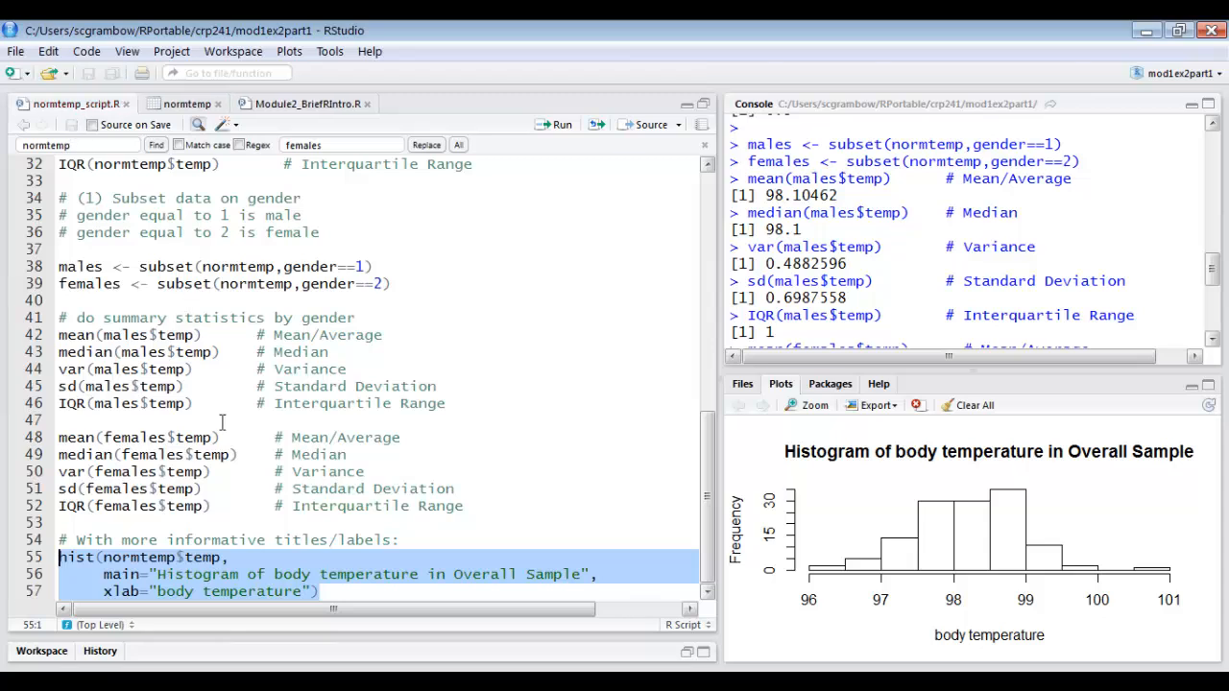
pyautogui.click(342, 583)
pyautogui.press('Return')
pyautogui.press('Return')
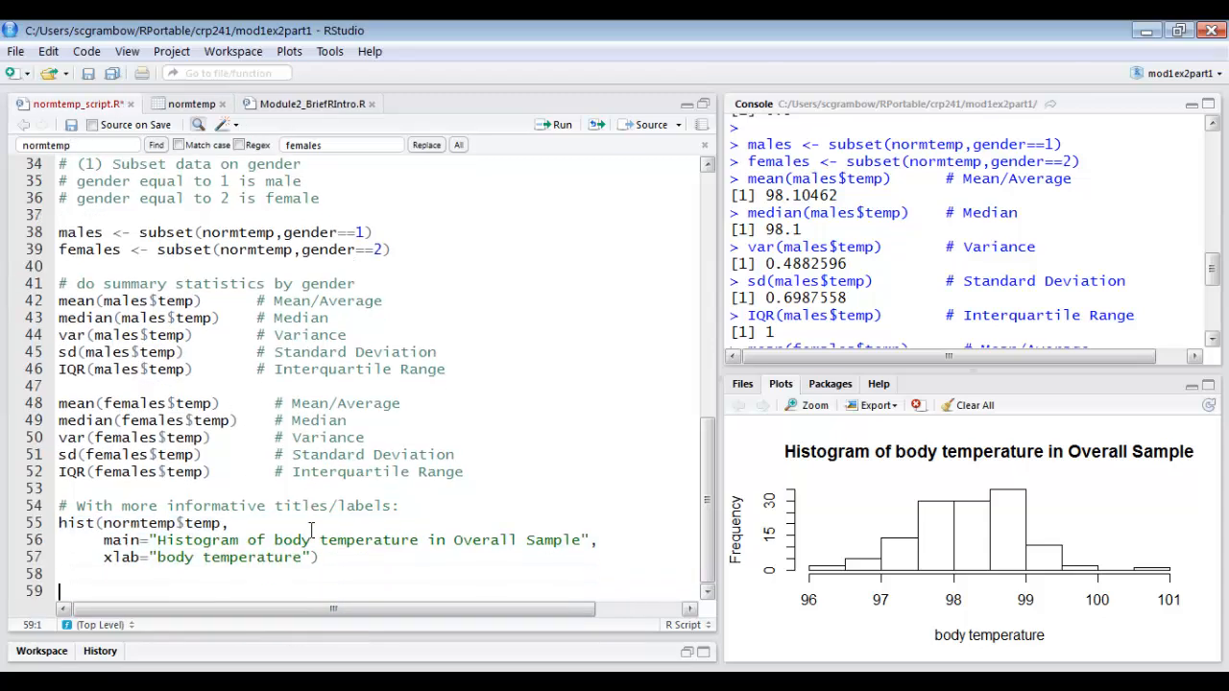
pyautogui.hotkey('ctrl', 'v')
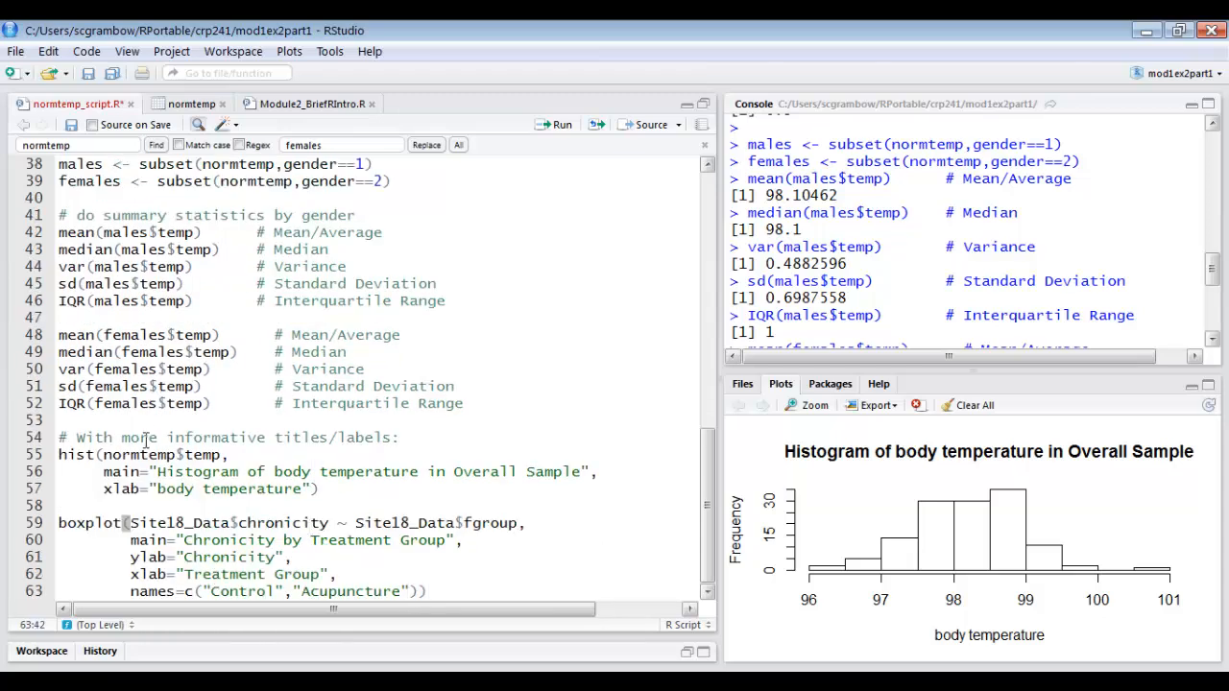
# Change the formula in the pasted boxplot command to normtemp$temp ~ gender.
pyautogui.moveTo(130, 524); pyautogui.dragTo(235, 524)
pyautogui.write('normtemp')
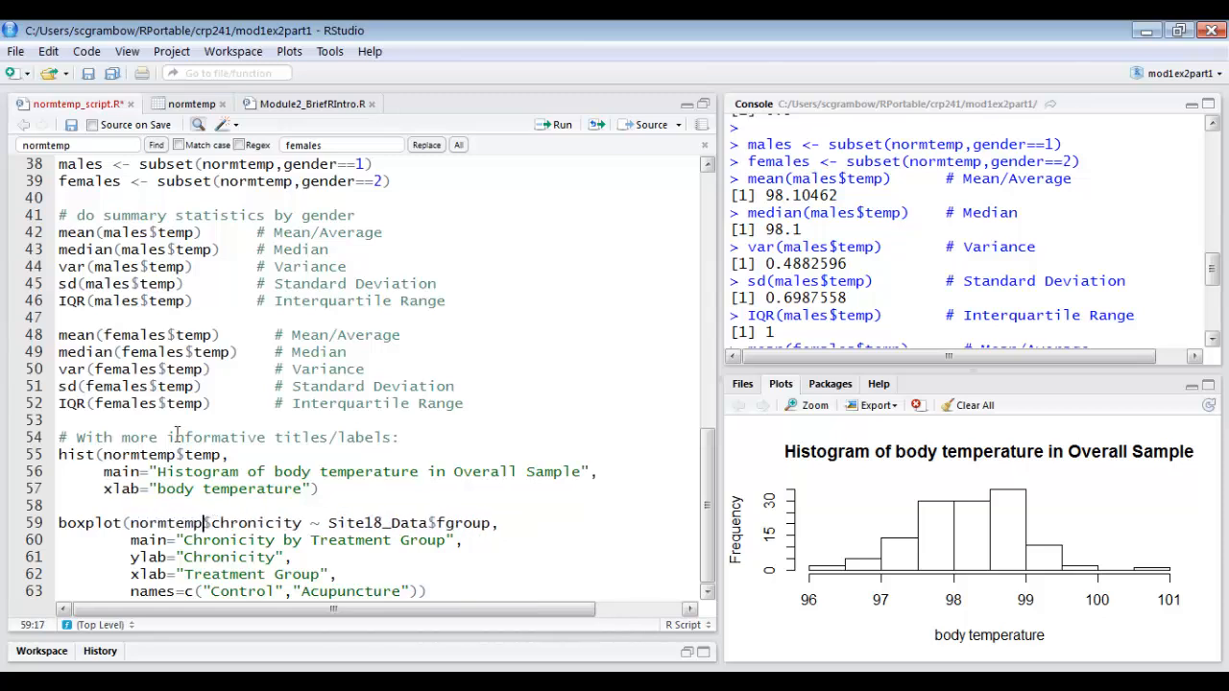
pyautogui.doubleClick(234, 523)
pyautogui.write('temp')
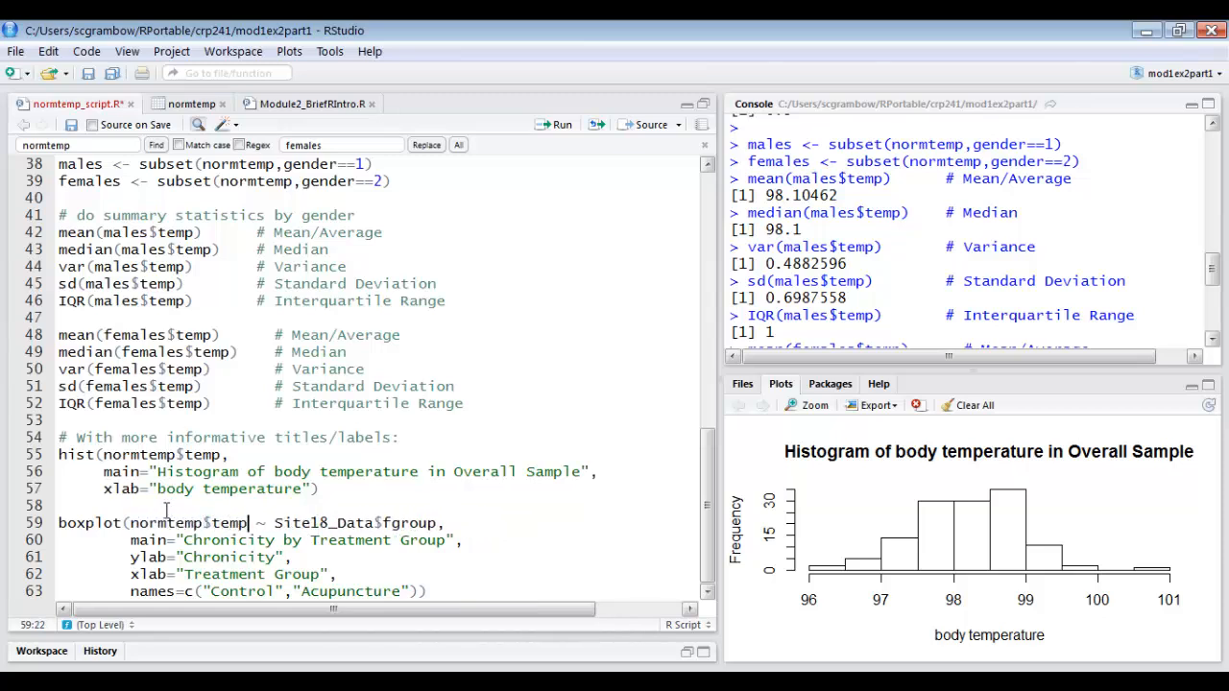
pyautogui.moveTo(276, 525); pyautogui.dragTo(441, 523)
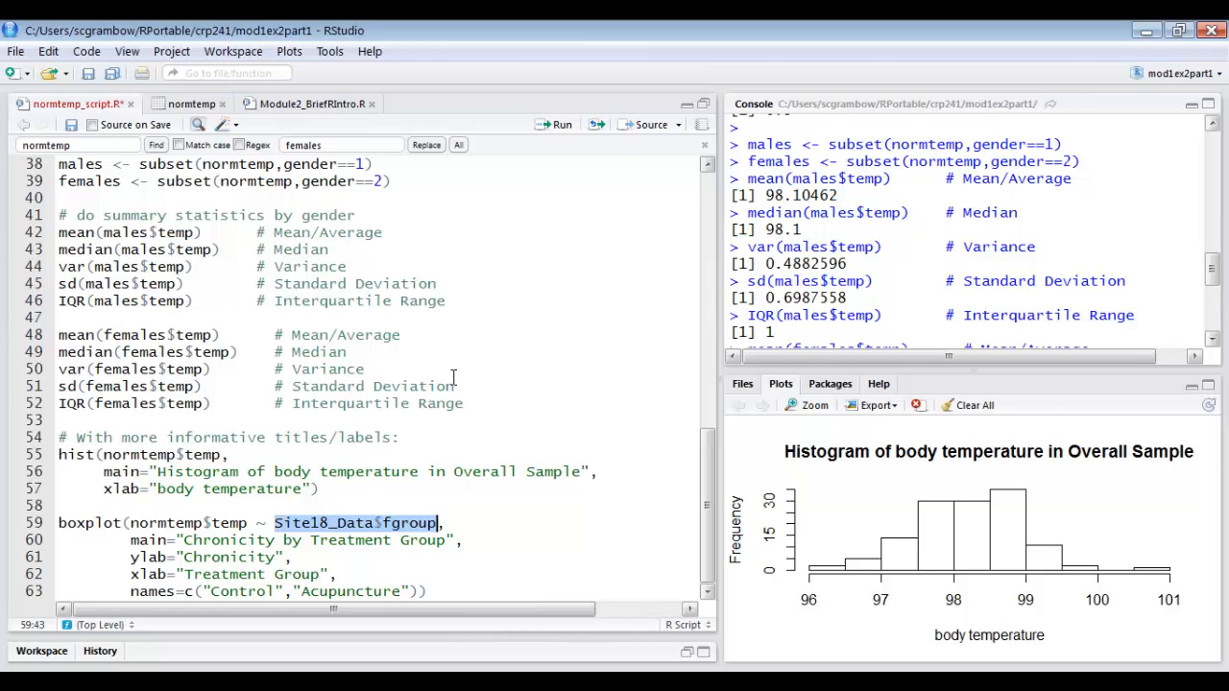
pyautogui.write('gender')
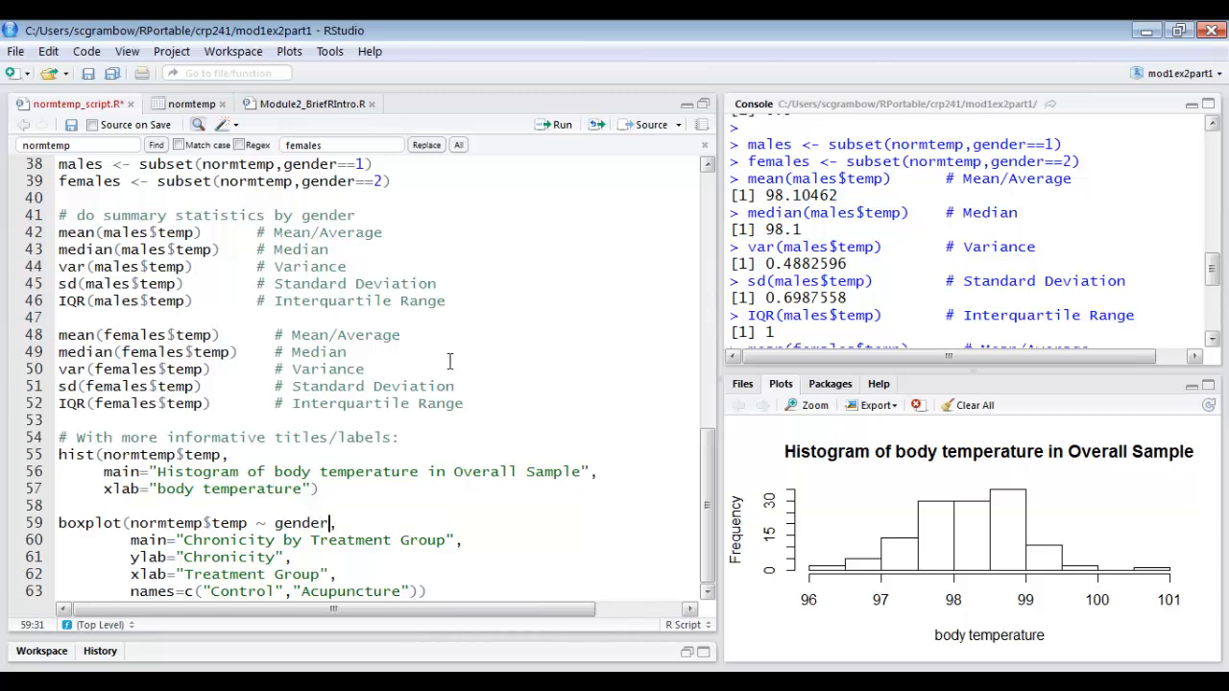
pyautogui.moveTo(257, 523); pyautogui.dragTo(331, 522)
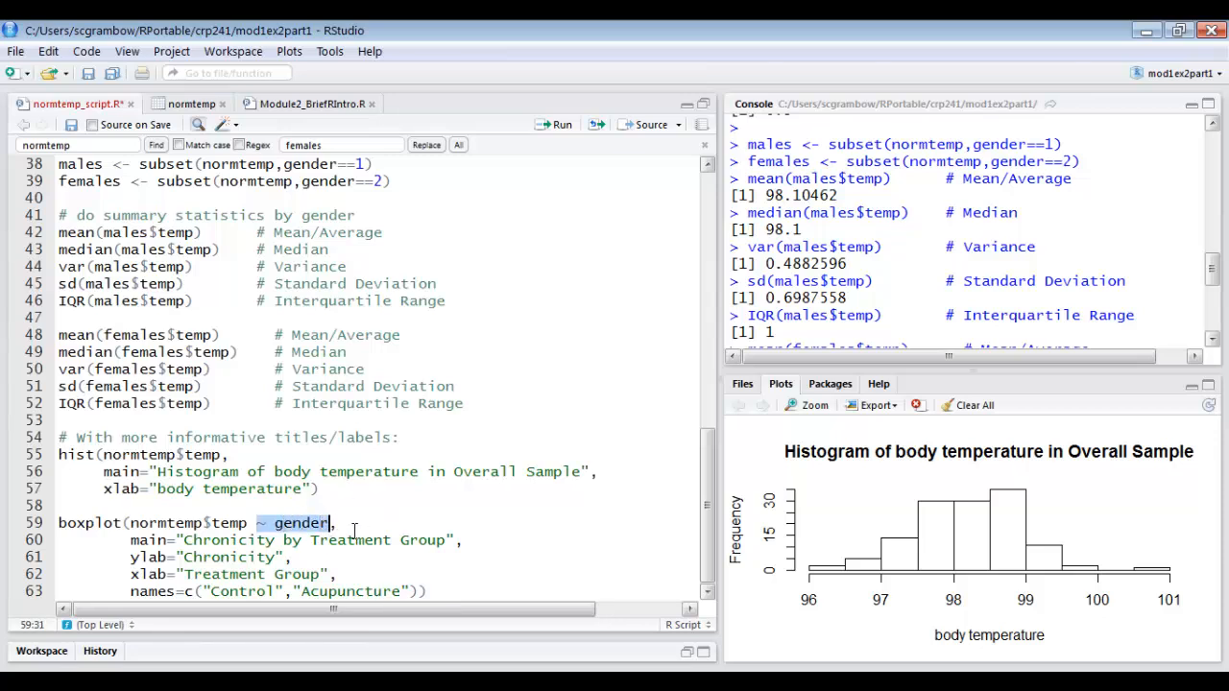
pyautogui.click(355, 526)
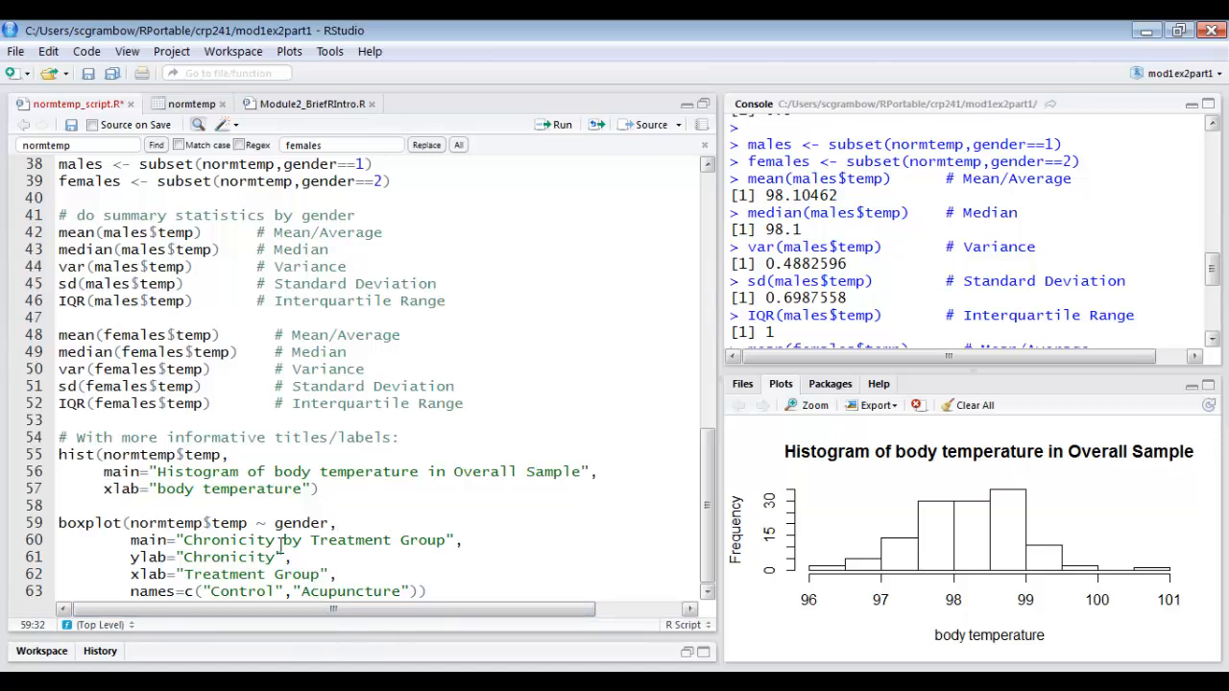
# Change the main title in the boxplot command to "Body Temperature by Gender".
pyautogui.doubleClick(243, 541)
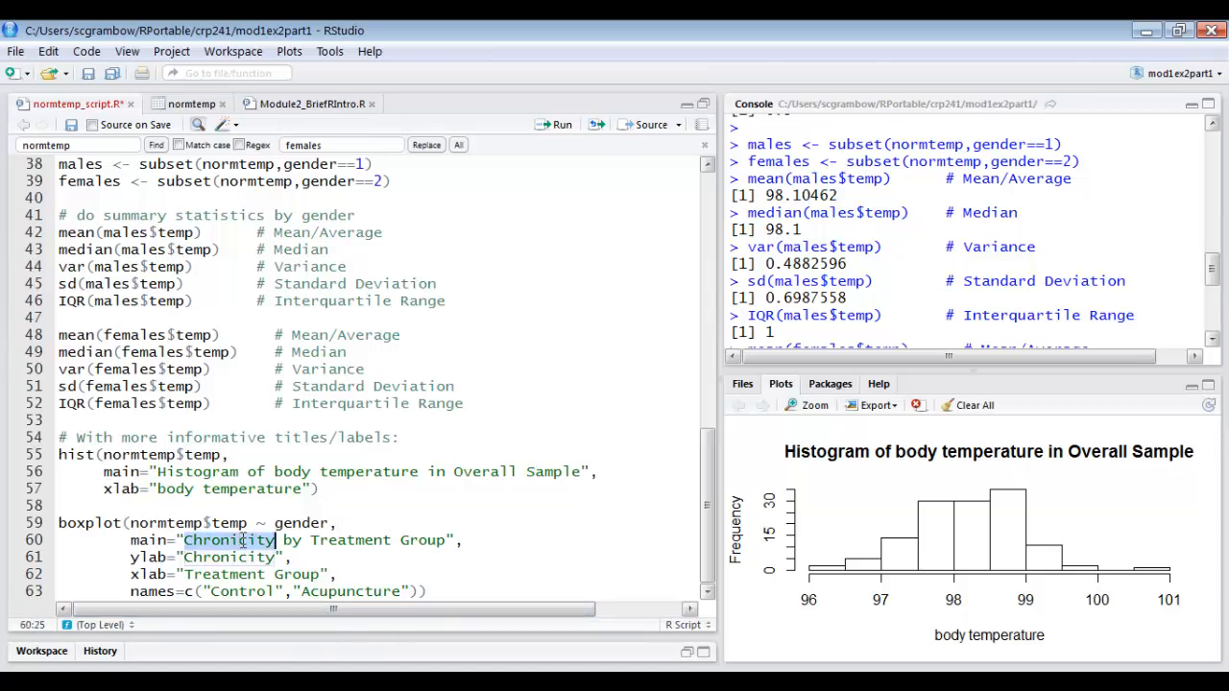
pyautogui.write('Body Temper')
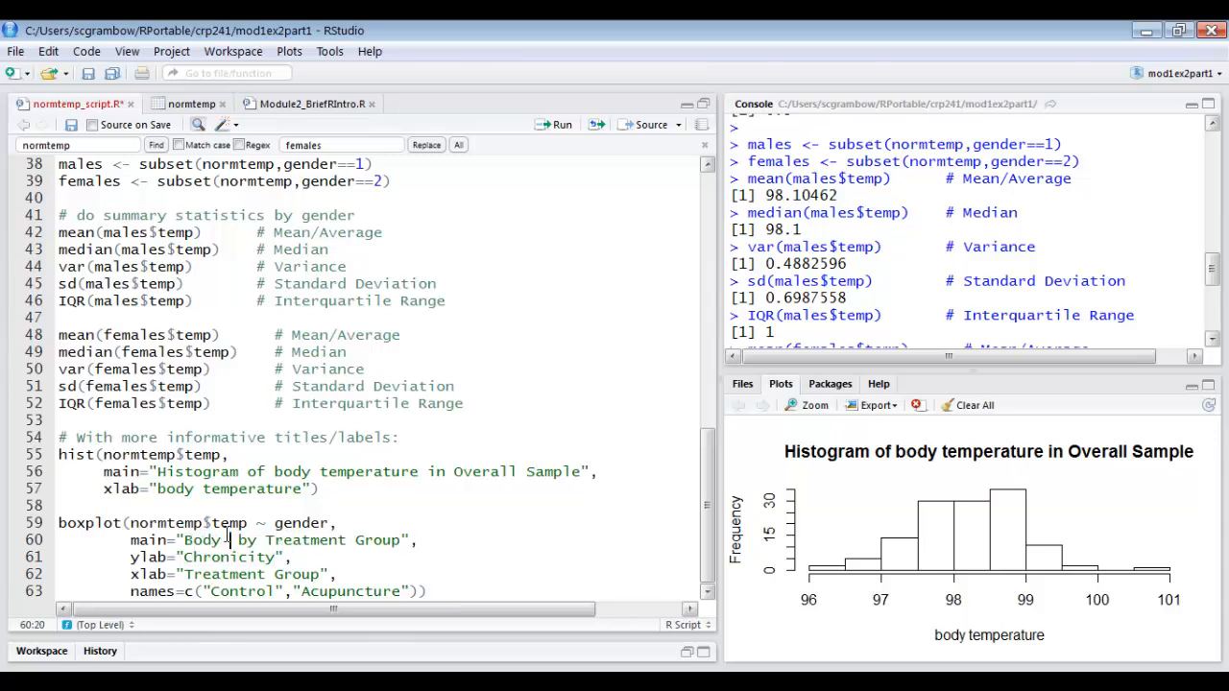
pyautogui.write('ature')
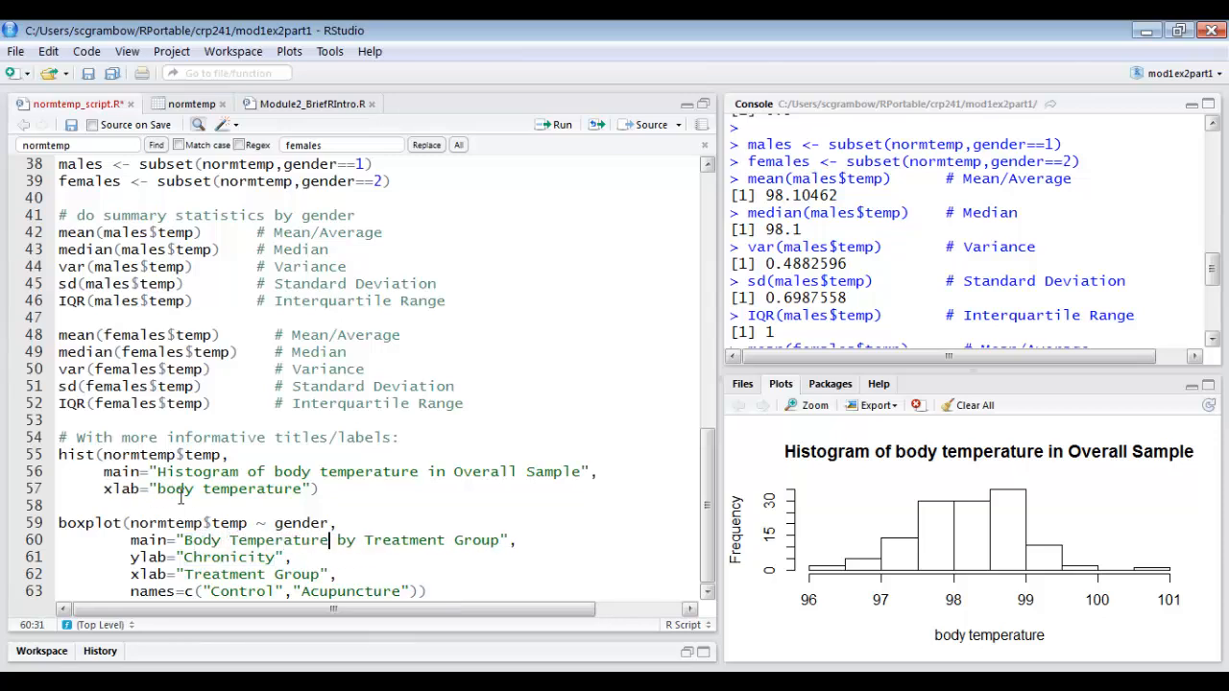
pyautogui.click(402, 540)
pyautogui.doubleClick(402, 541)
pyautogui.write('Gender')
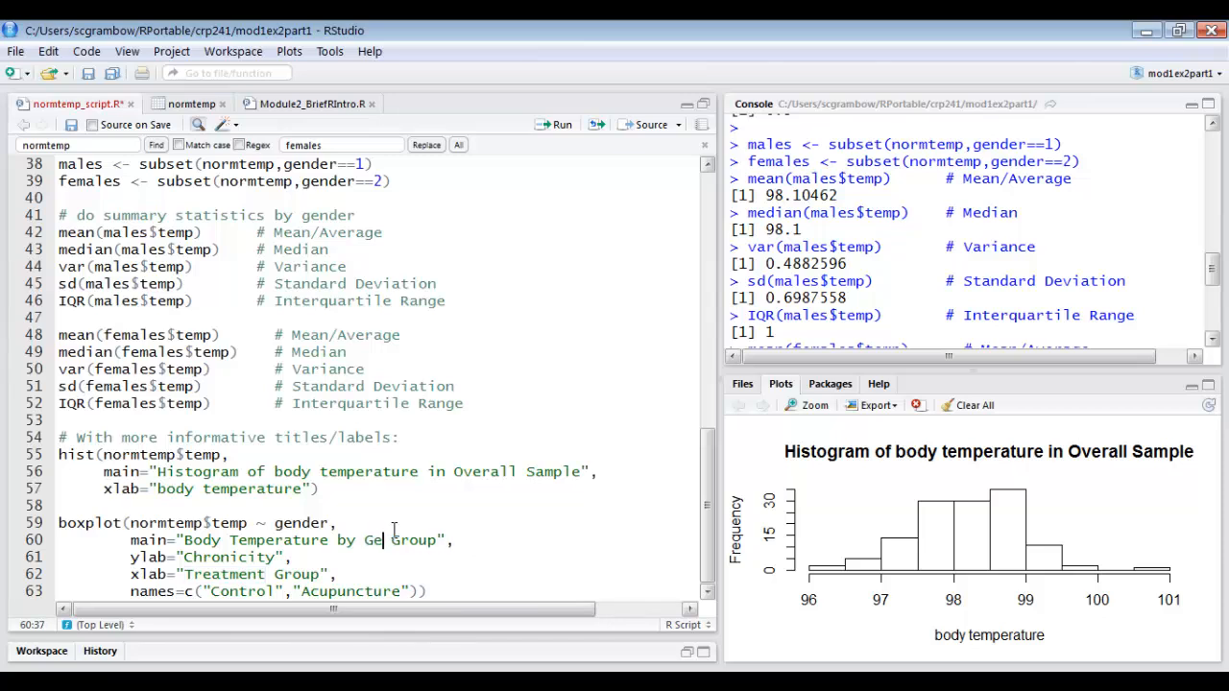
pyautogui.press('Delete')
pyautogui.press('Delete')
pyautogui.press('Delete')
pyautogui.press('Delete')
pyautogui.press('Delete')
pyautogui.press('Delete')
# Set the boxplot's ylab to "body temp" and its xlab to "Gender".
pyautogui.doubleClick(228, 558)
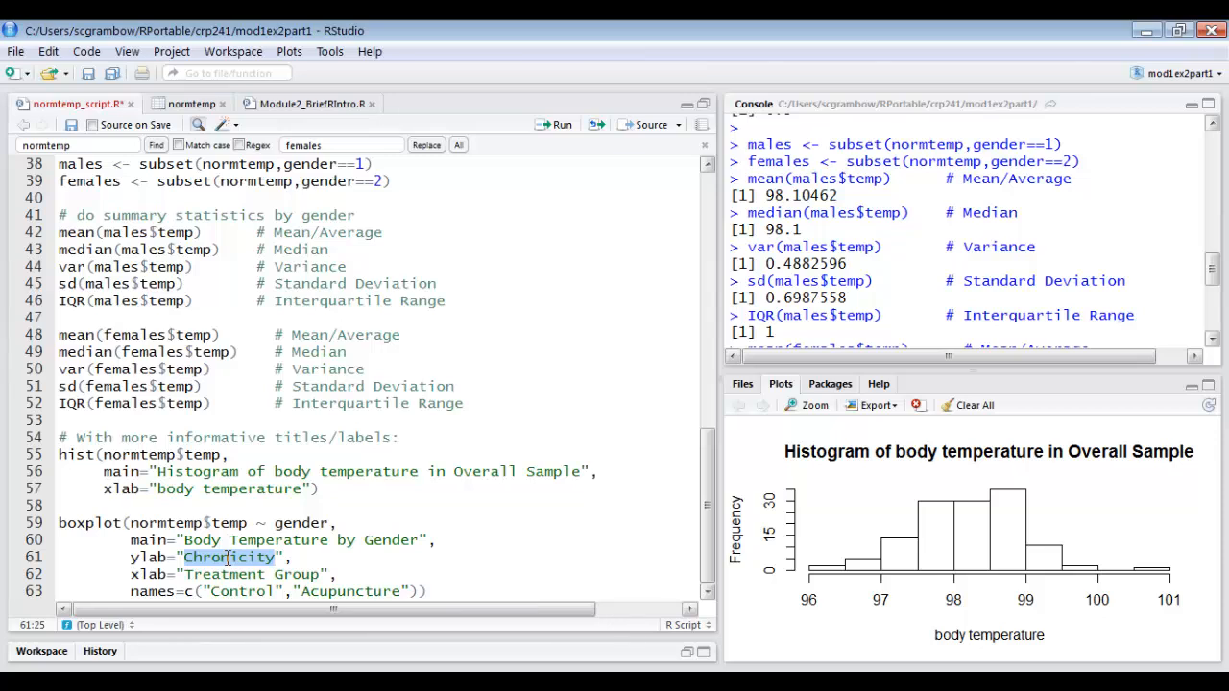
pyautogui.write('body ')
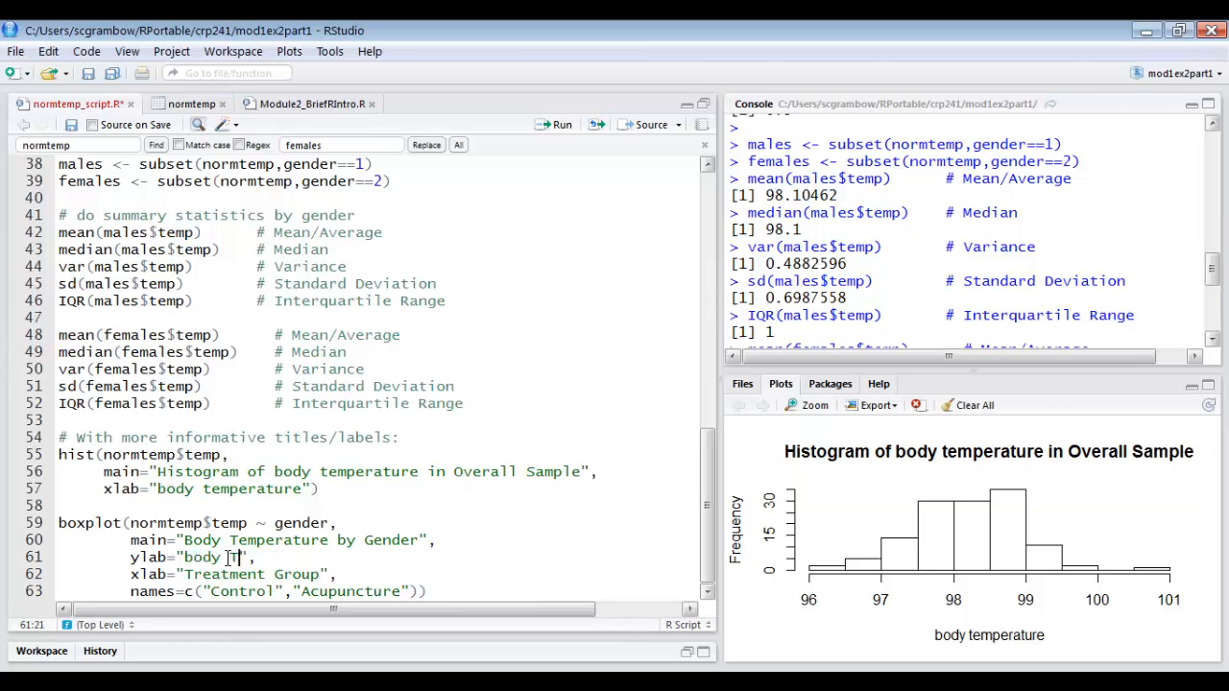
pyautogui.write('temperature')
pyautogui.press('BackSpace')
pyautogui.press('BackSpace')
pyautogui.press('BackSpace')
pyautogui.press('BackSpace')
pyautogui.press('BackSpace')
pyautogui.press('BackSpace')
pyautogui.press('BackSpace')
pyautogui.moveTo(186, 575); pyautogui.dragTo(320, 575)
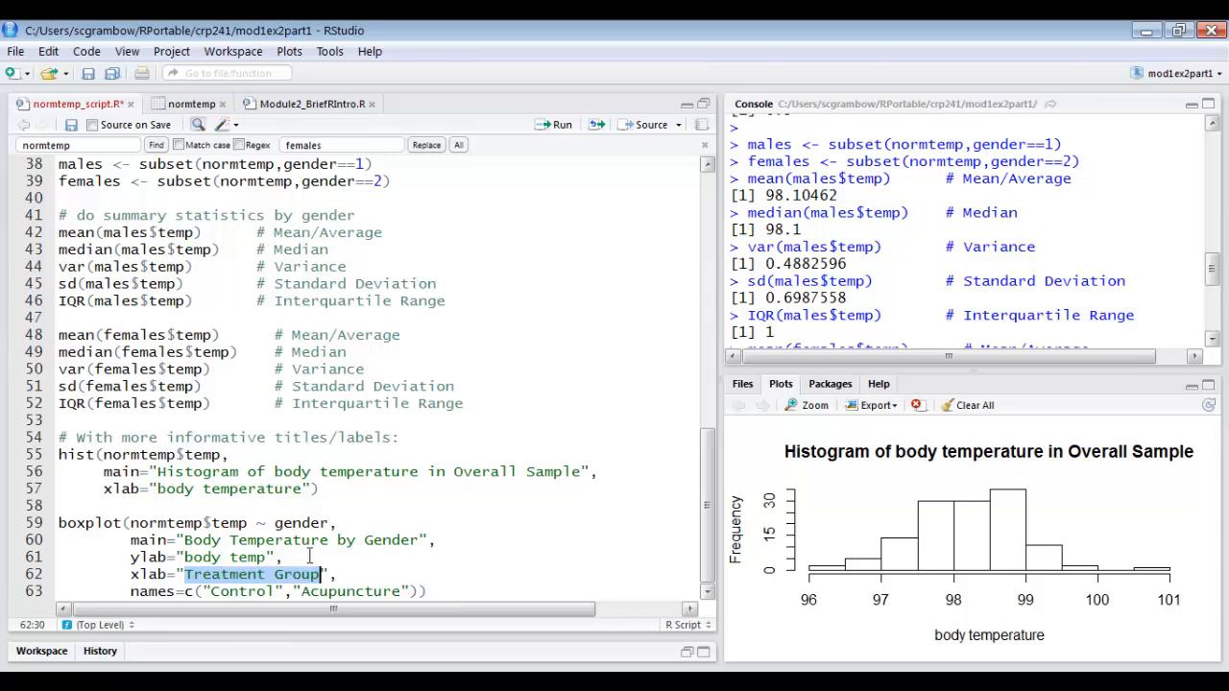
pyautogui.write('Gender')
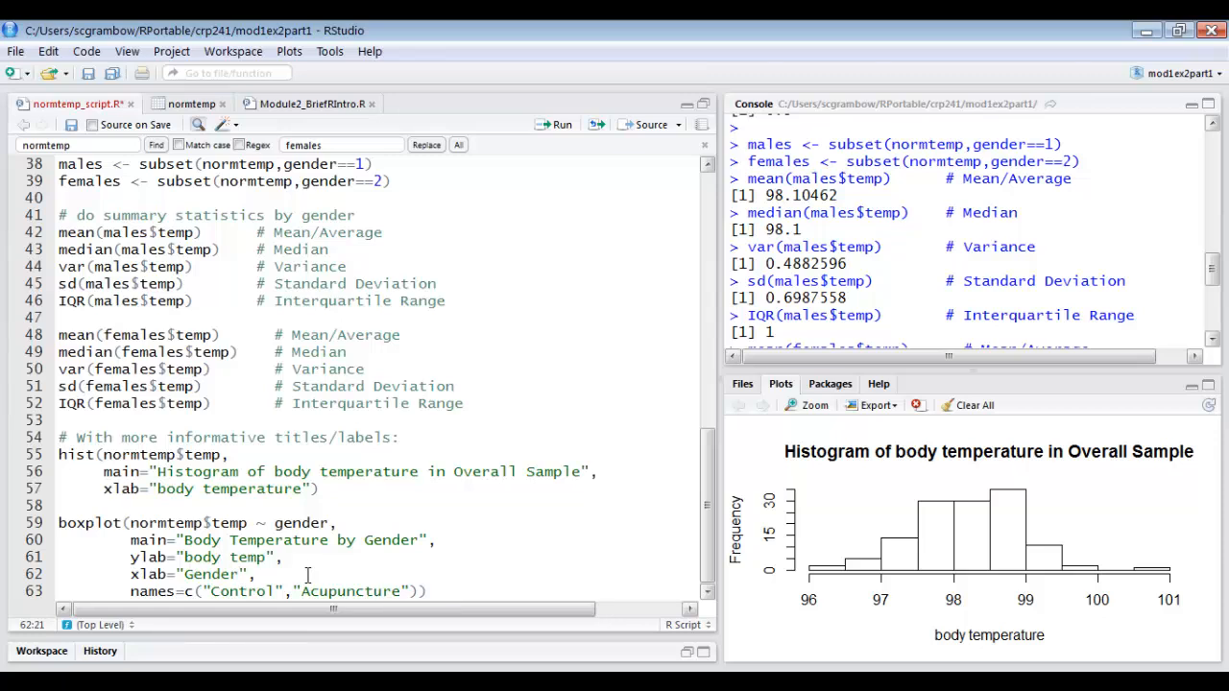
# Set the boxplot's group names to "Males" and "Females" and run the boxplot command on lines 59–63.
pyautogui.doubleClick(255, 594)
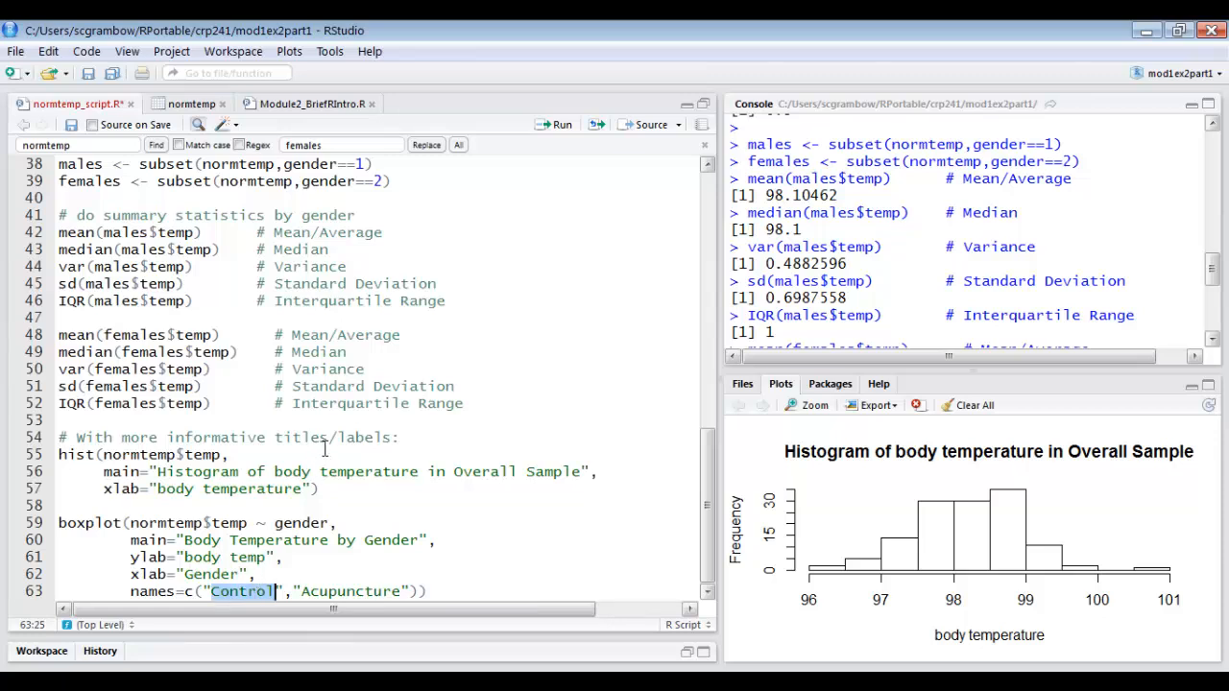
pyautogui.write('Males')
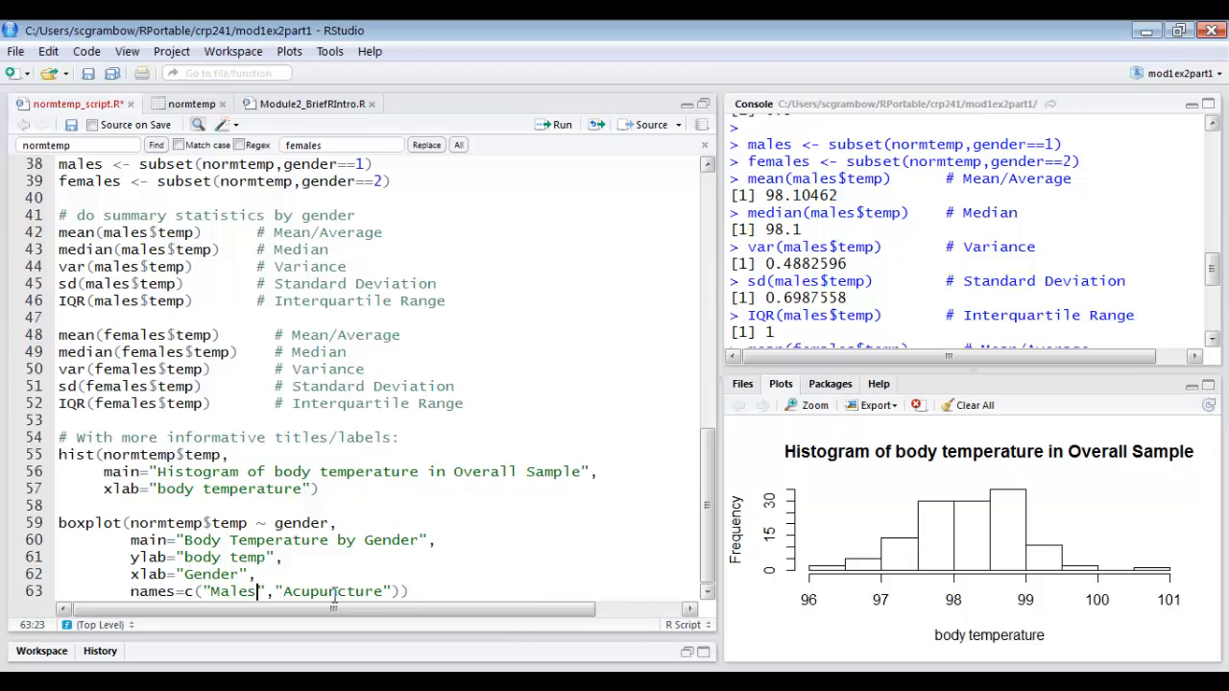
pyautogui.doubleClick(334, 592)
pyautogui.write('Females')
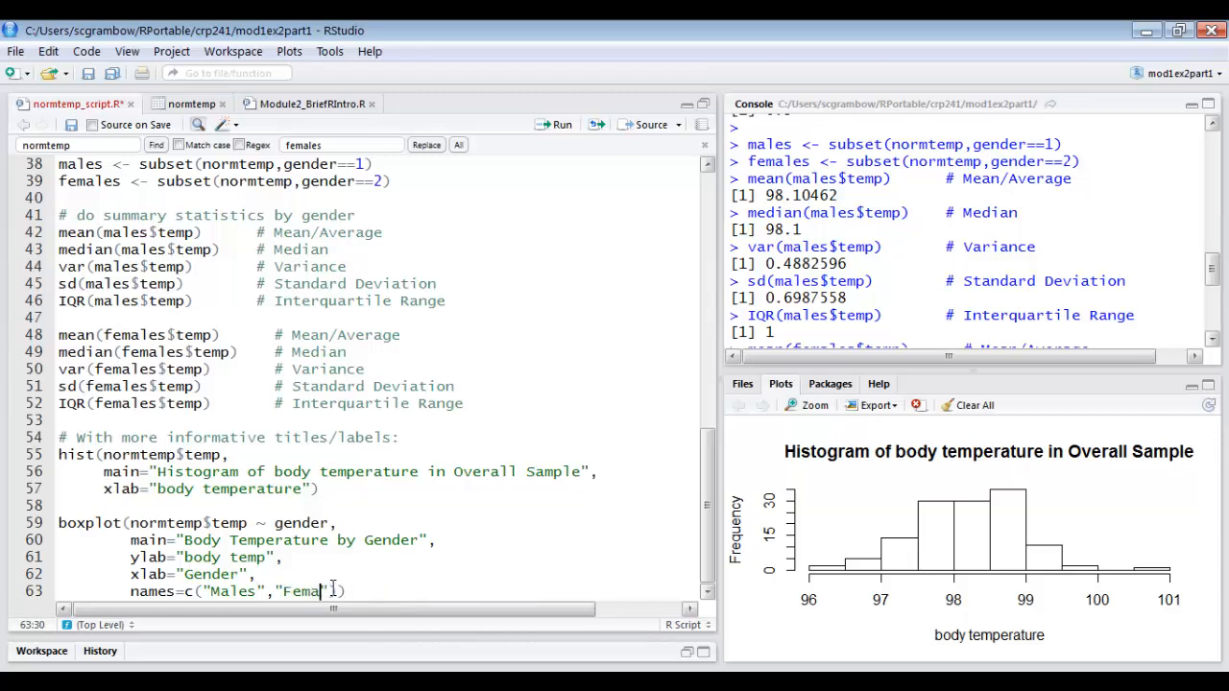
pyautogui.scroll(2, 286, 420)
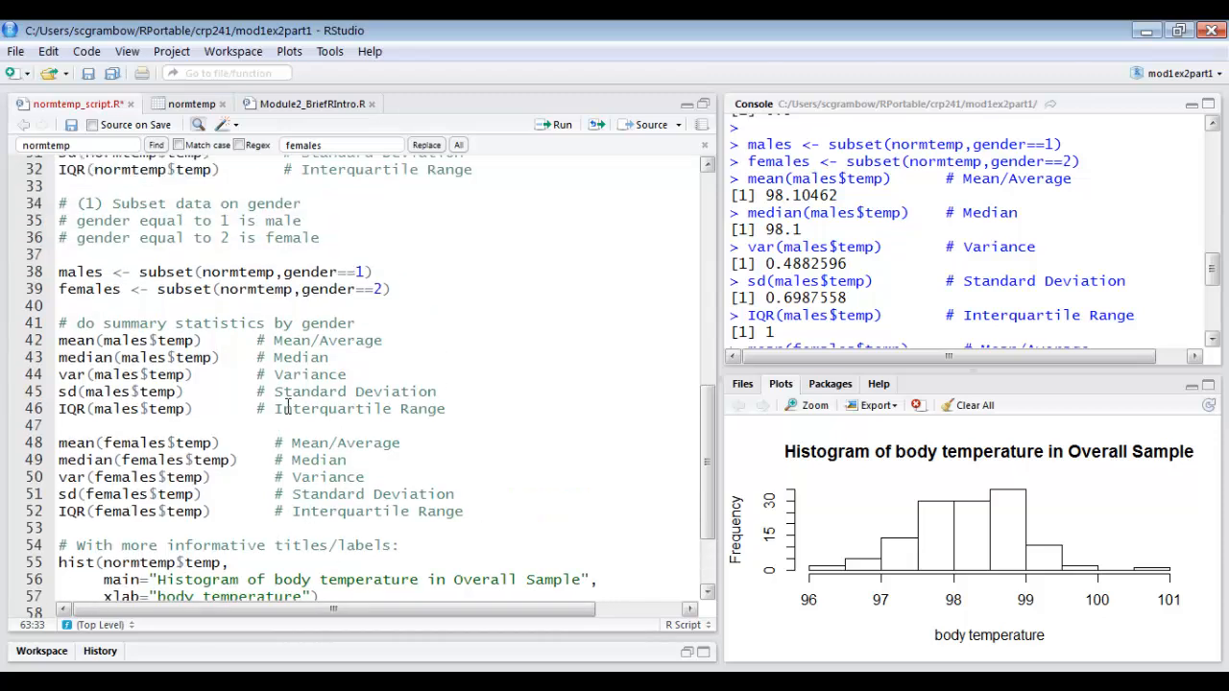
pyautogui.scroll(-2, 245, 485)
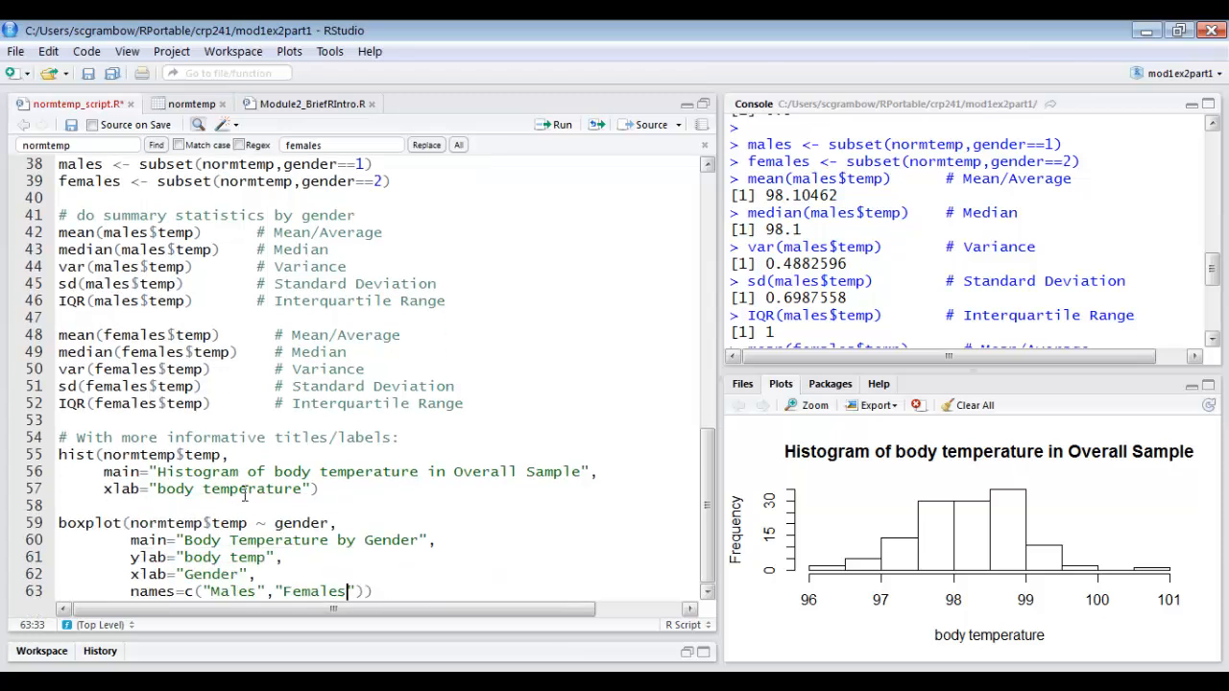
pyautogui.click(230, 593)
pyautogui.moveTo(411, 592); pyautogui.dragTo(50, 524)
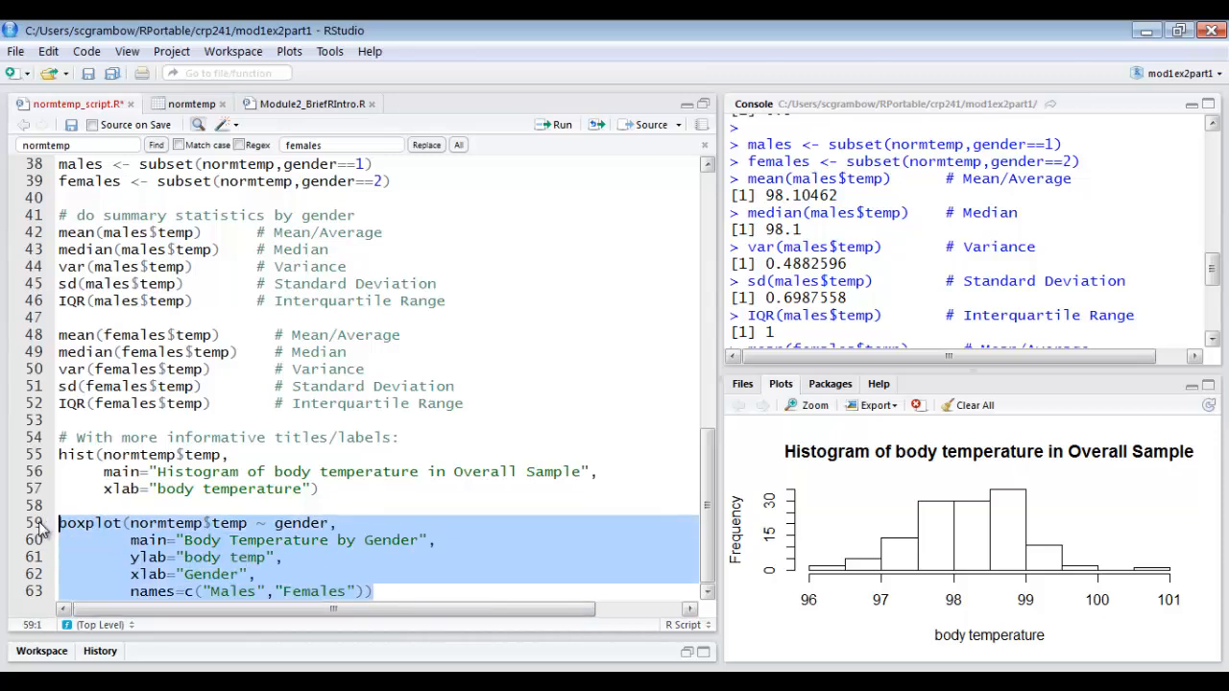
pyautogui.click(562, 126)
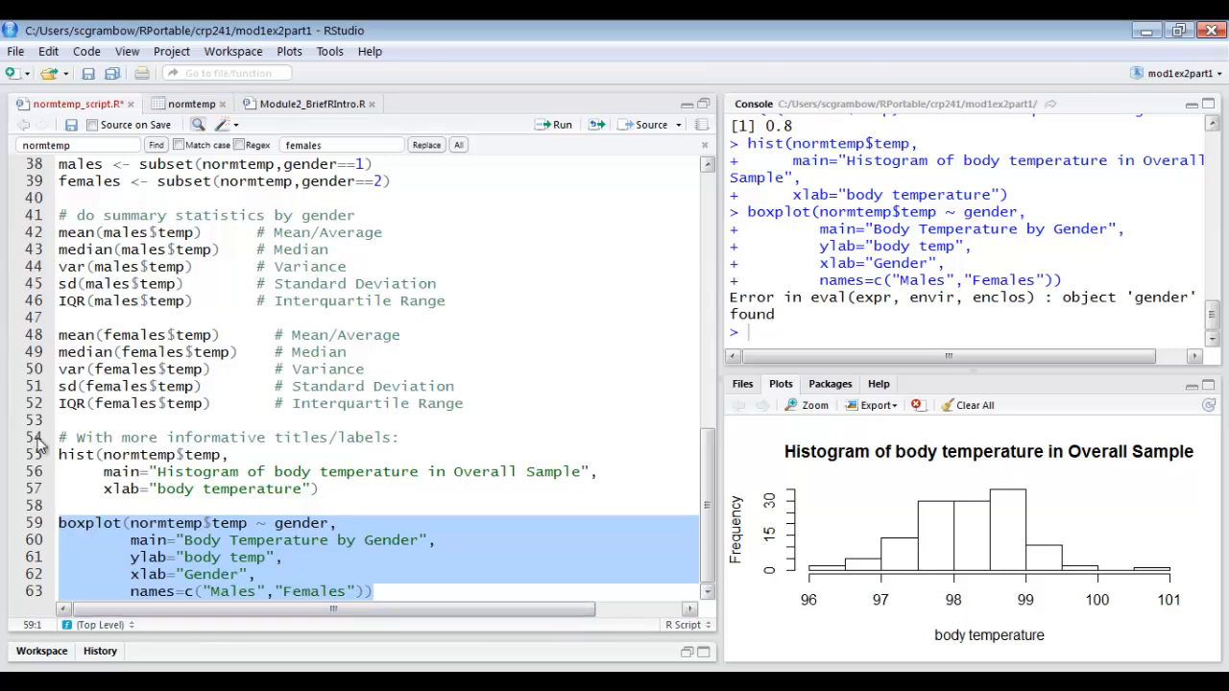
# Change the boxplot formula on line 59 to normtemp$temp ~ normtemp$gender and run the command on lines 59–63 again.
pyautogui.click(276, 523)
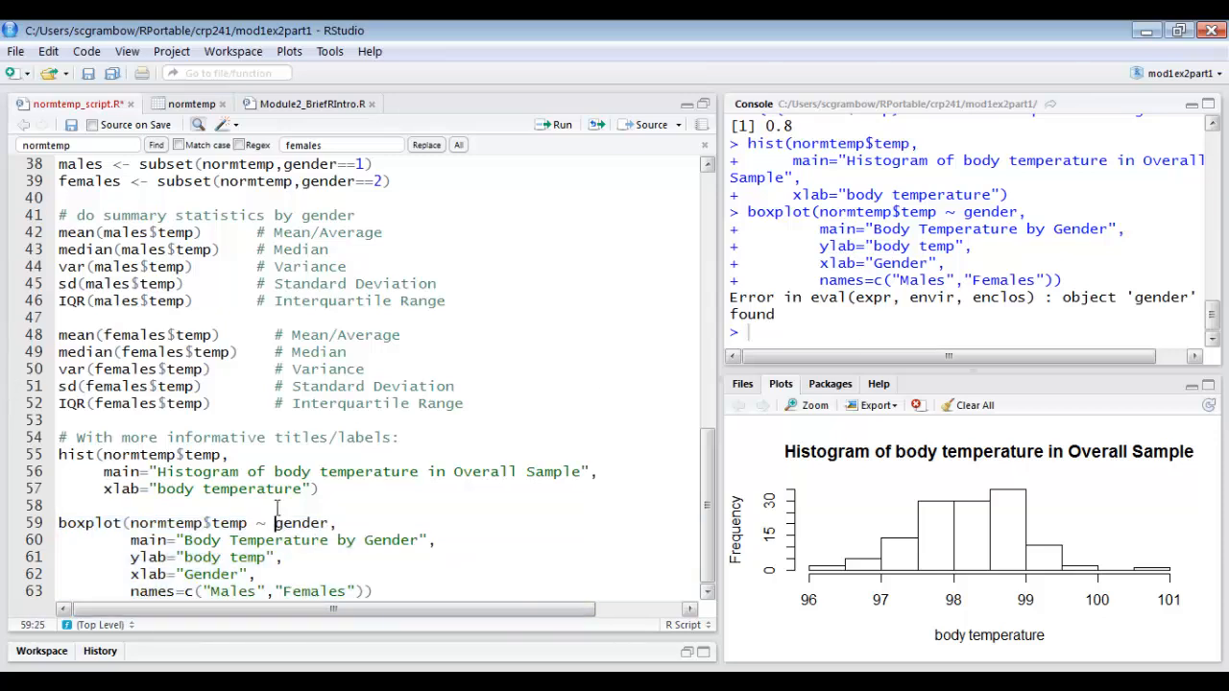
pyautogui.write('normtemp')
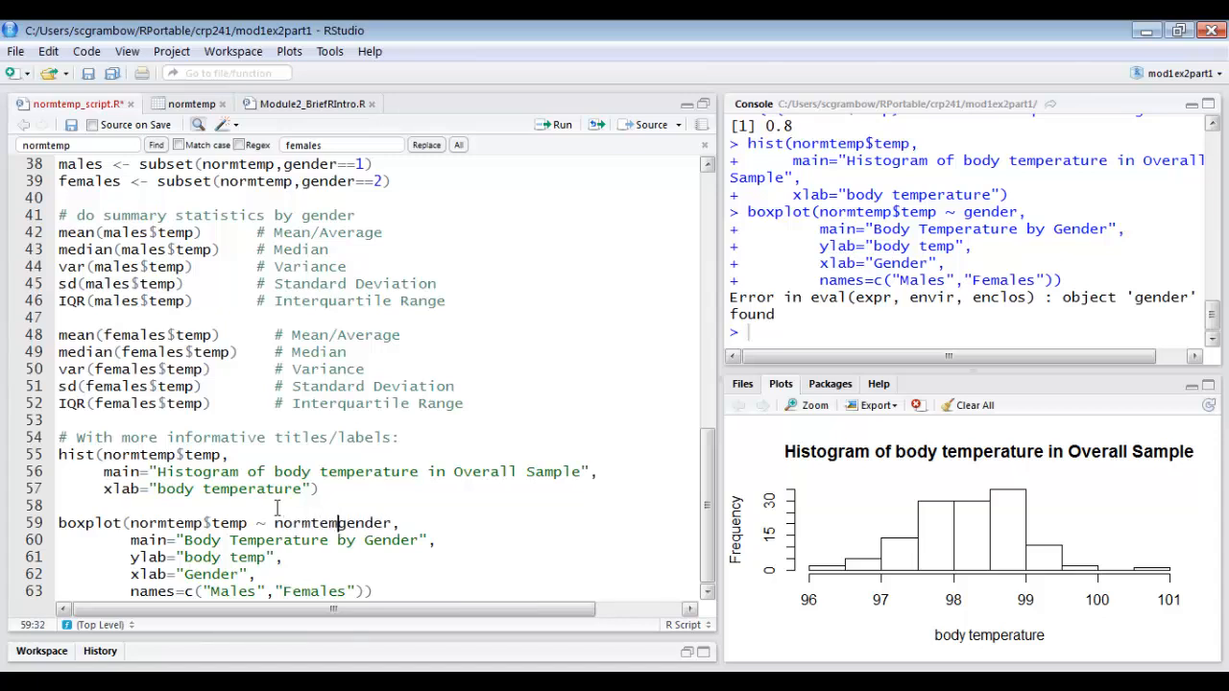
pyautogui.write('$')
pyautogui.moveTo(380, 591); pyautogui.dragTo(58, 524)
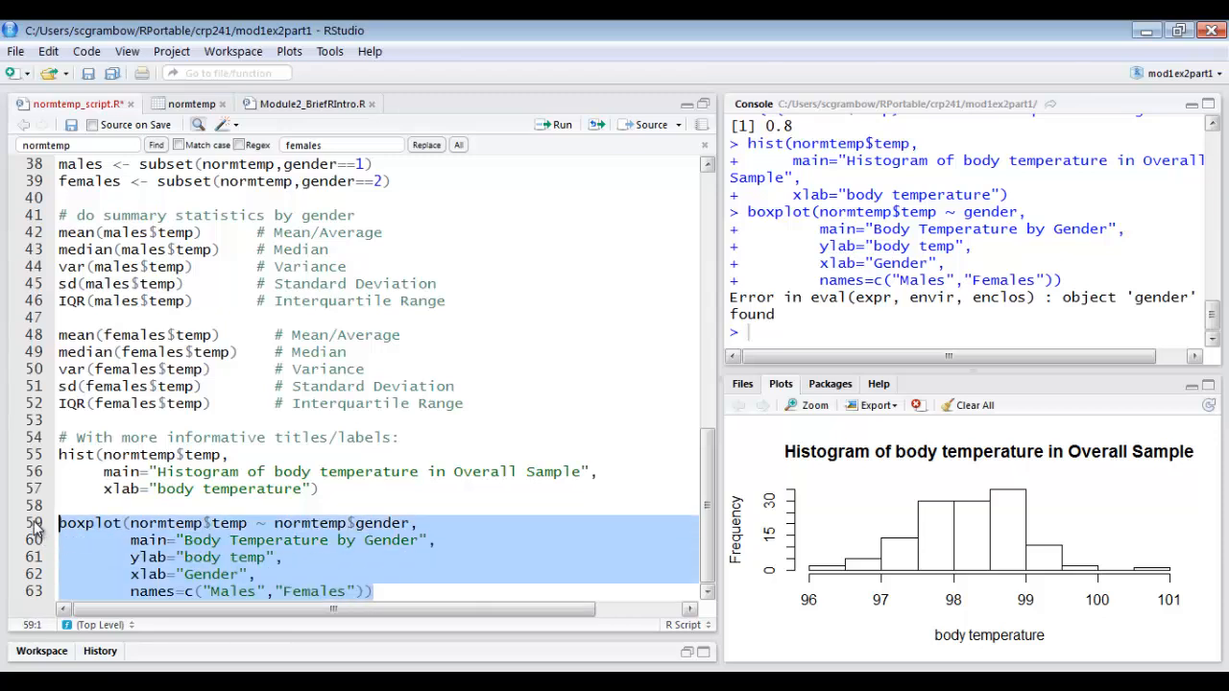
pyautogui.click(563, 125)
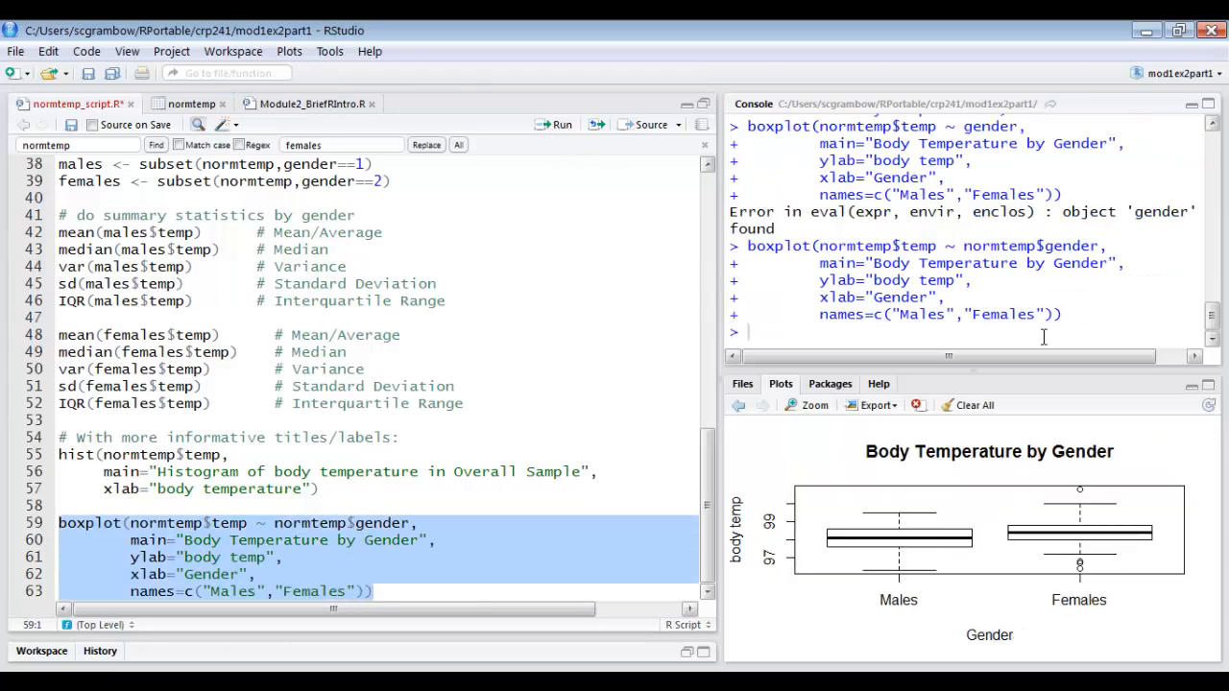
# Enlarge the plot view and compare the overall temperature histogram with the boxplot by gender.
pyautogui.click(1208, 385)
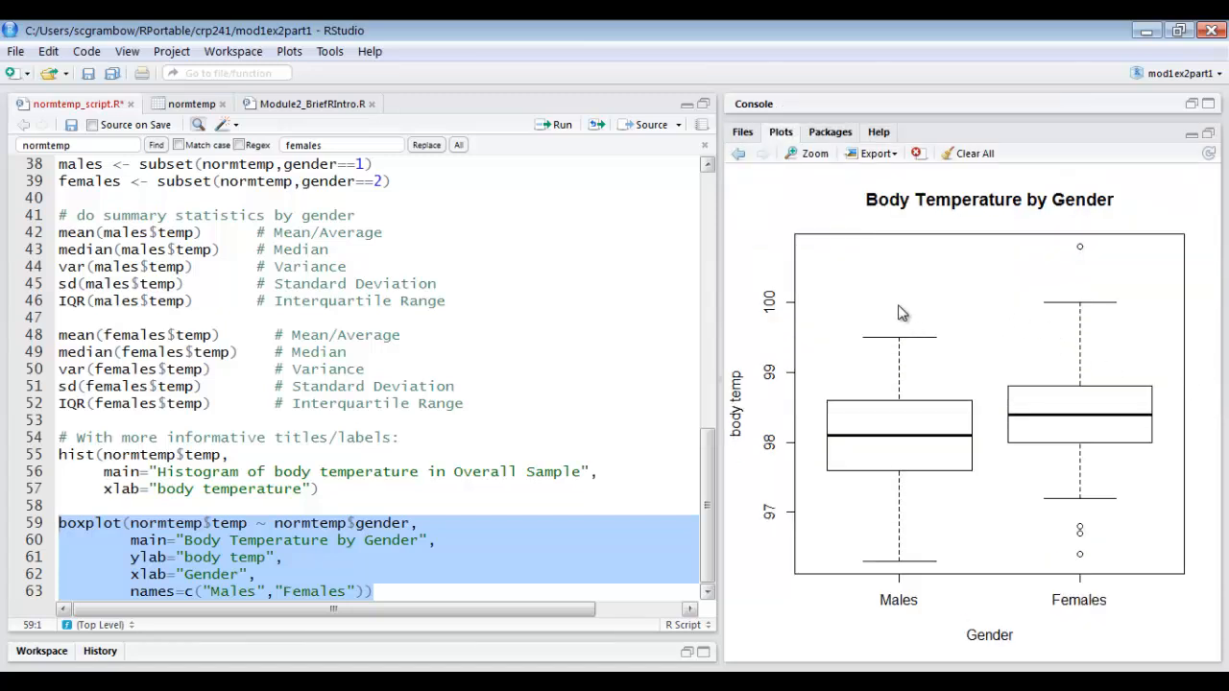
pyautogui.click(740, 156)
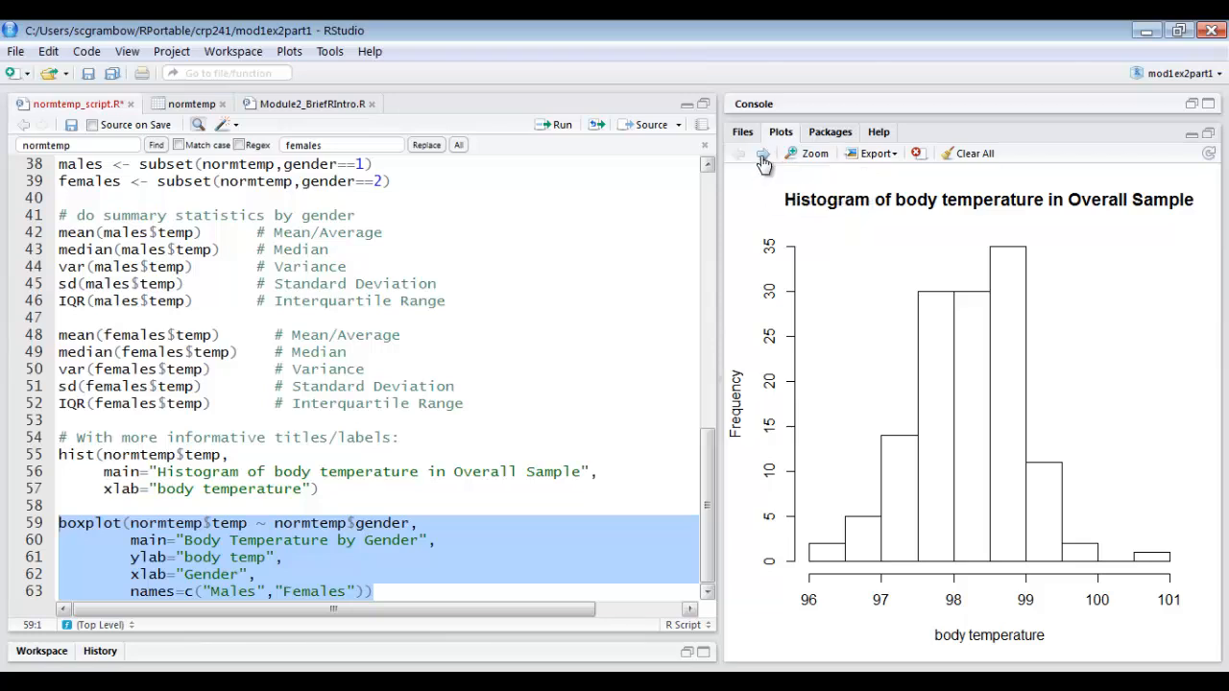
pyautogui.click(763, 155)
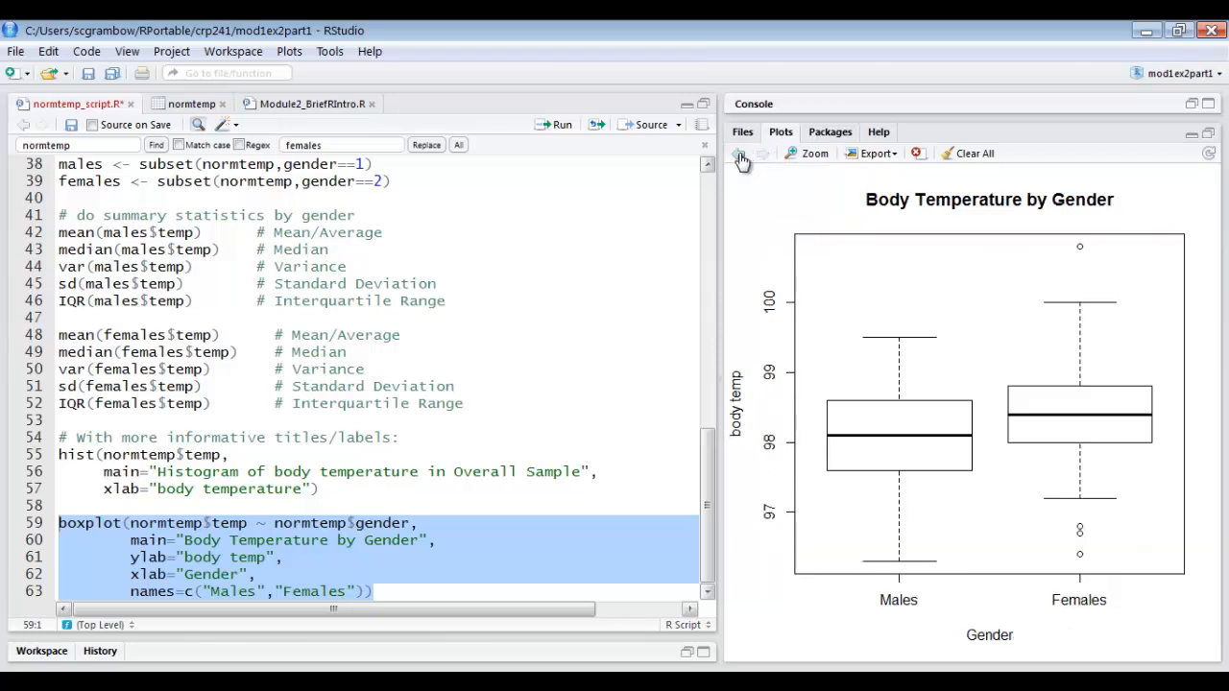
pyautogui.click(740, 154)
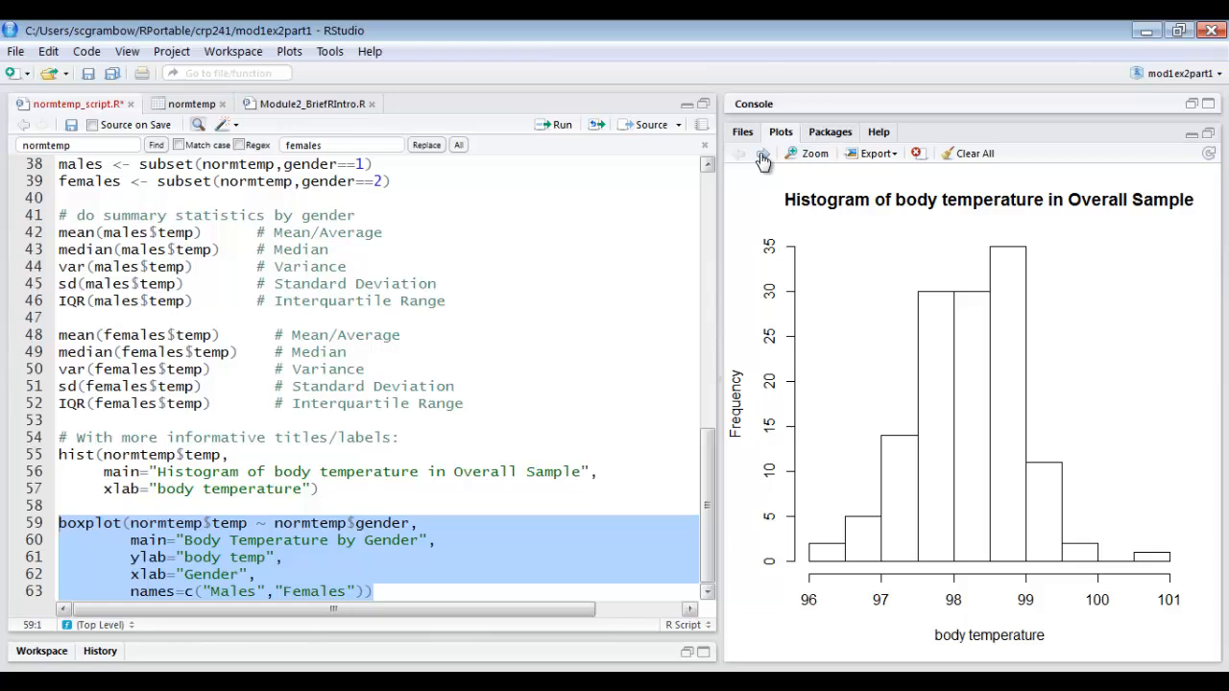
pyautogui.click(763, 154)
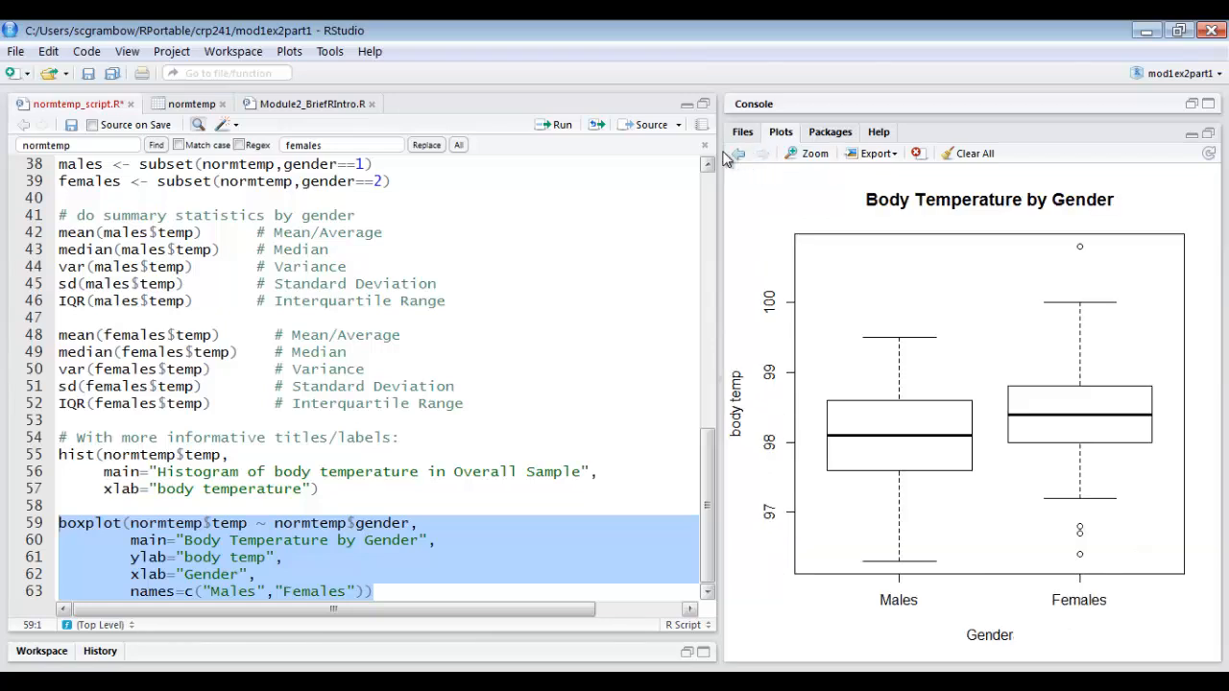
pyautogui.click(738, 156)
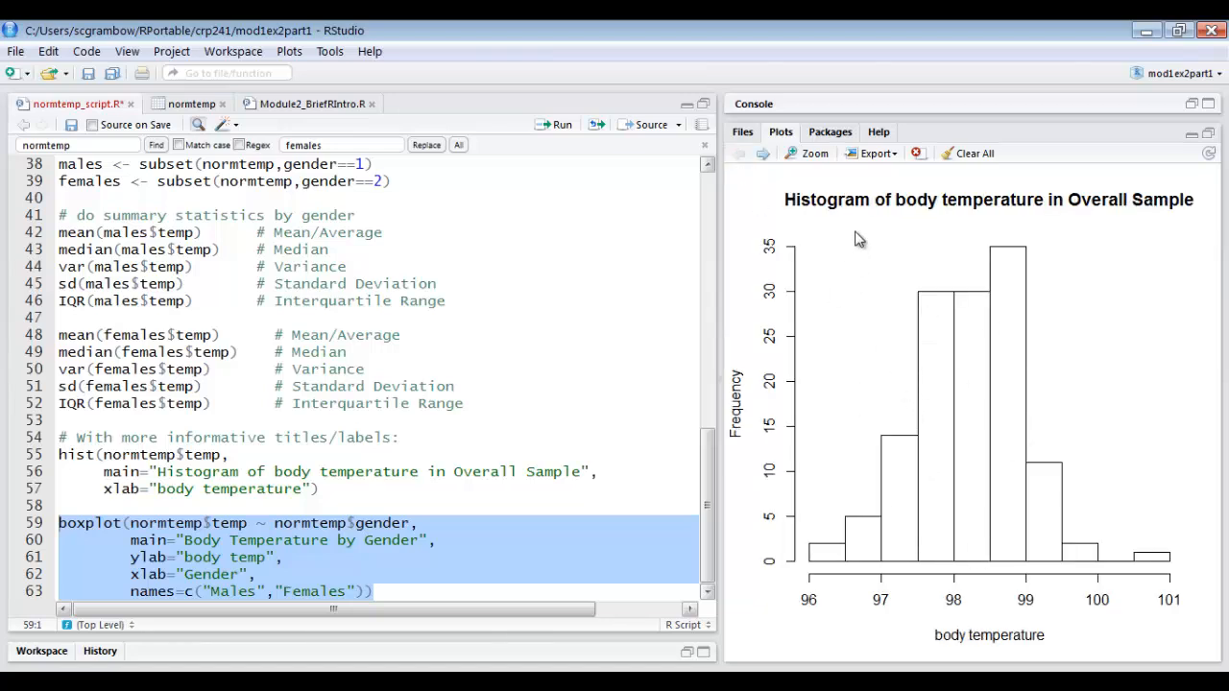
# Preview the histogram in Copy Plot to Clipboard and cancel without copying it.
pyautogui.click(876, 156)
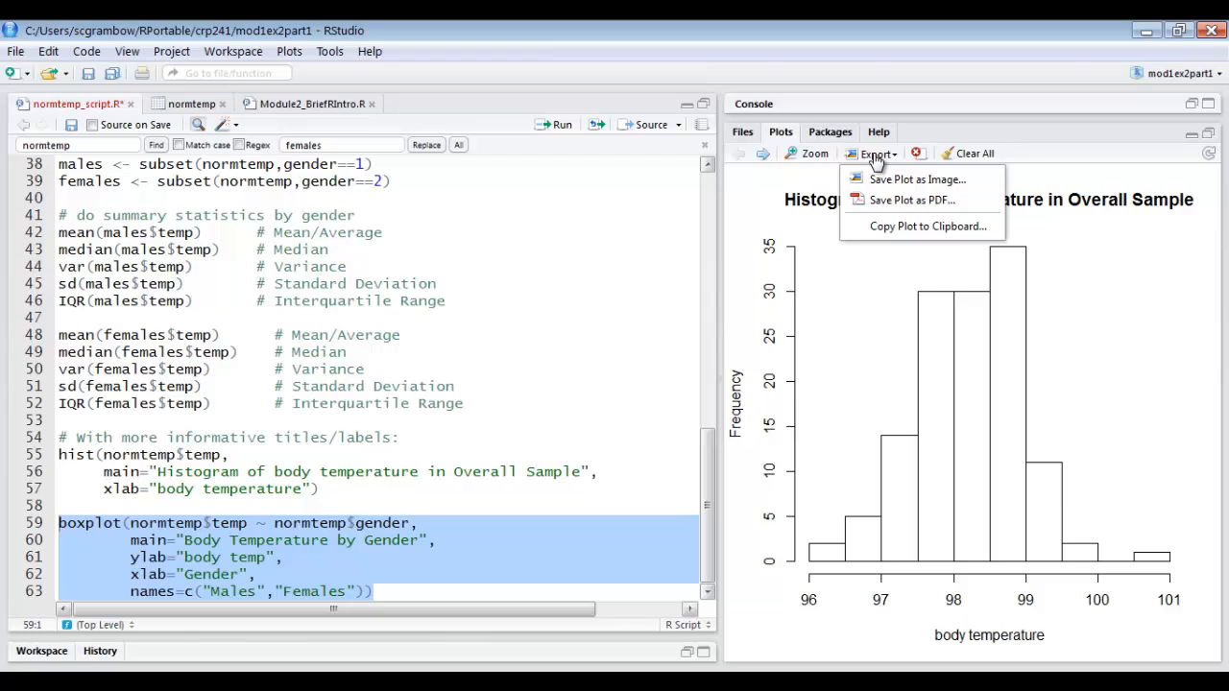
pyautogui.click(877, 228)
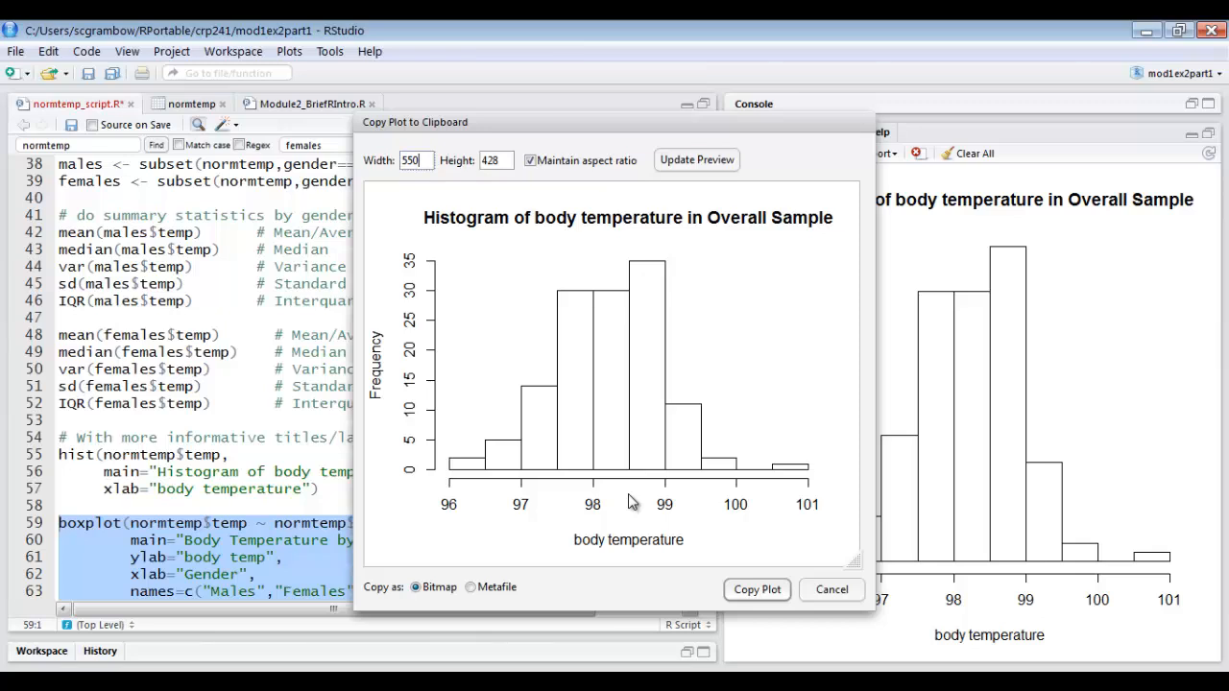
pyautogui.click(828, 593)
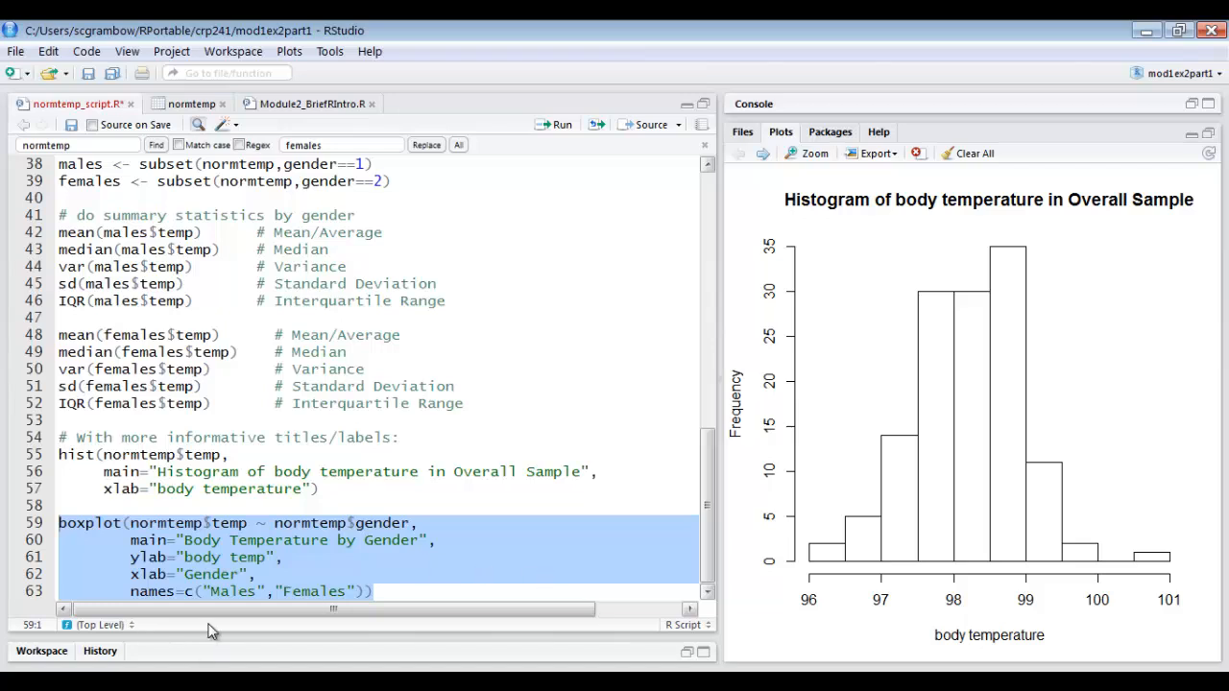
# Save normtemp_script.R and open the R documentation page for the hist function used on line 55.
pyautogui.click(70, 125)
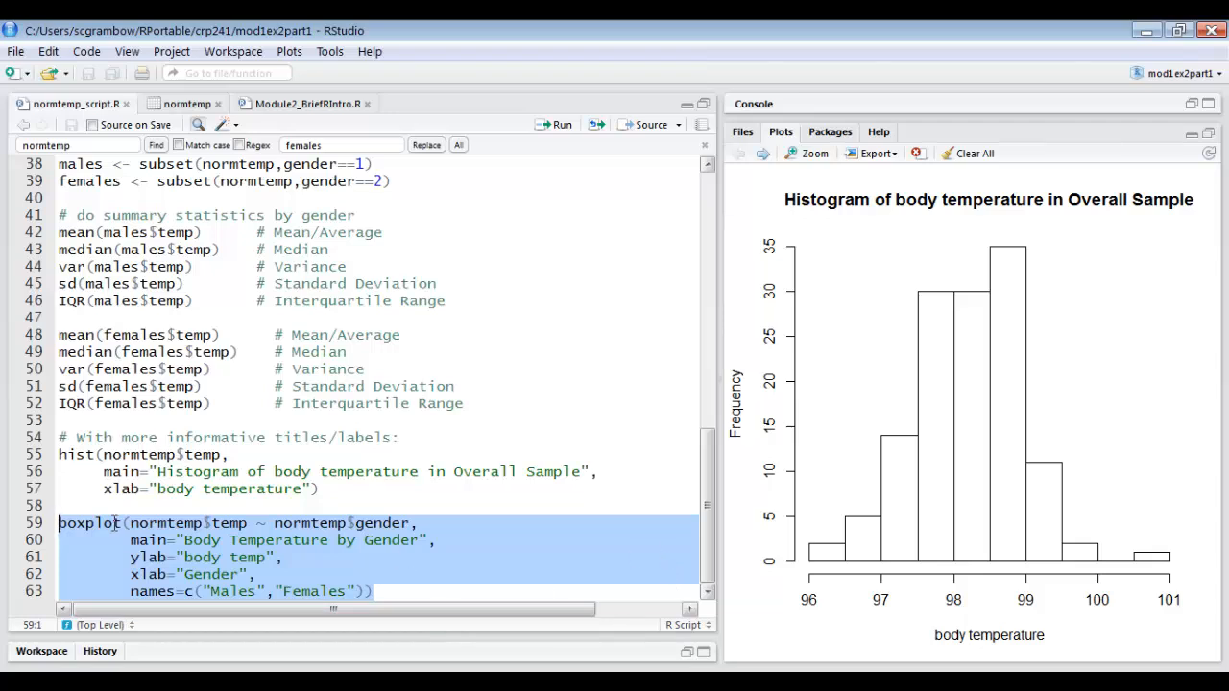
pyautogui.click(91, 501)
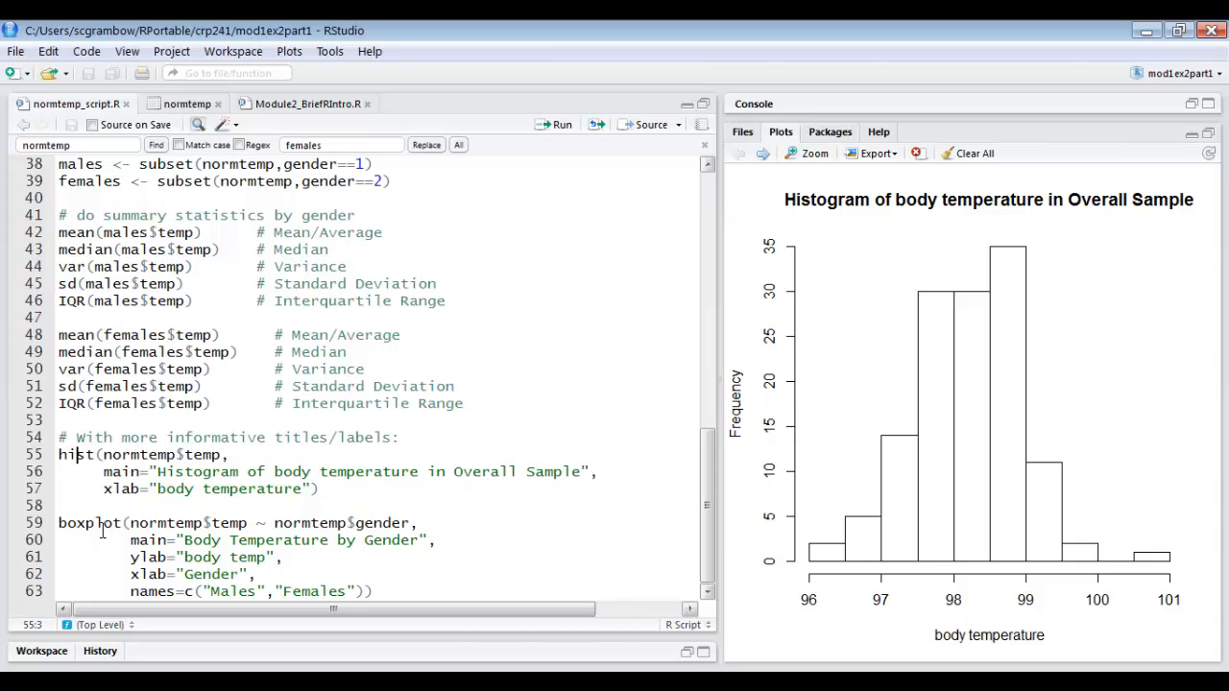
pyautogui.press('Tab')
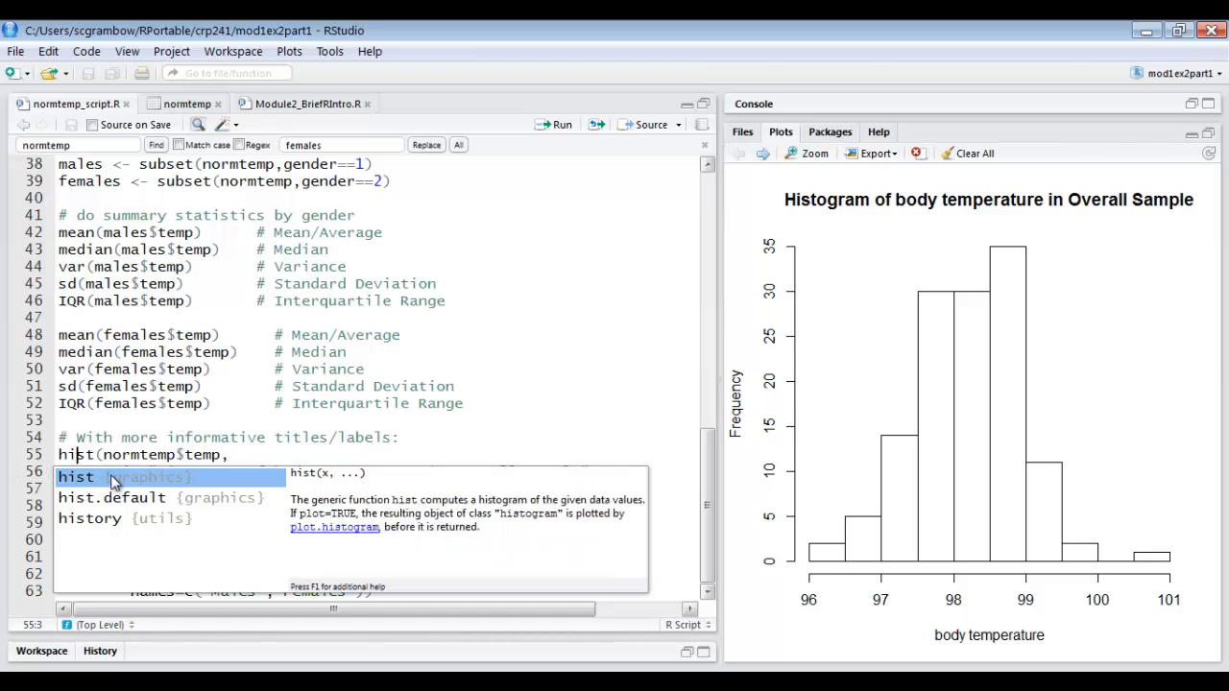
pyautogui.press('F1')
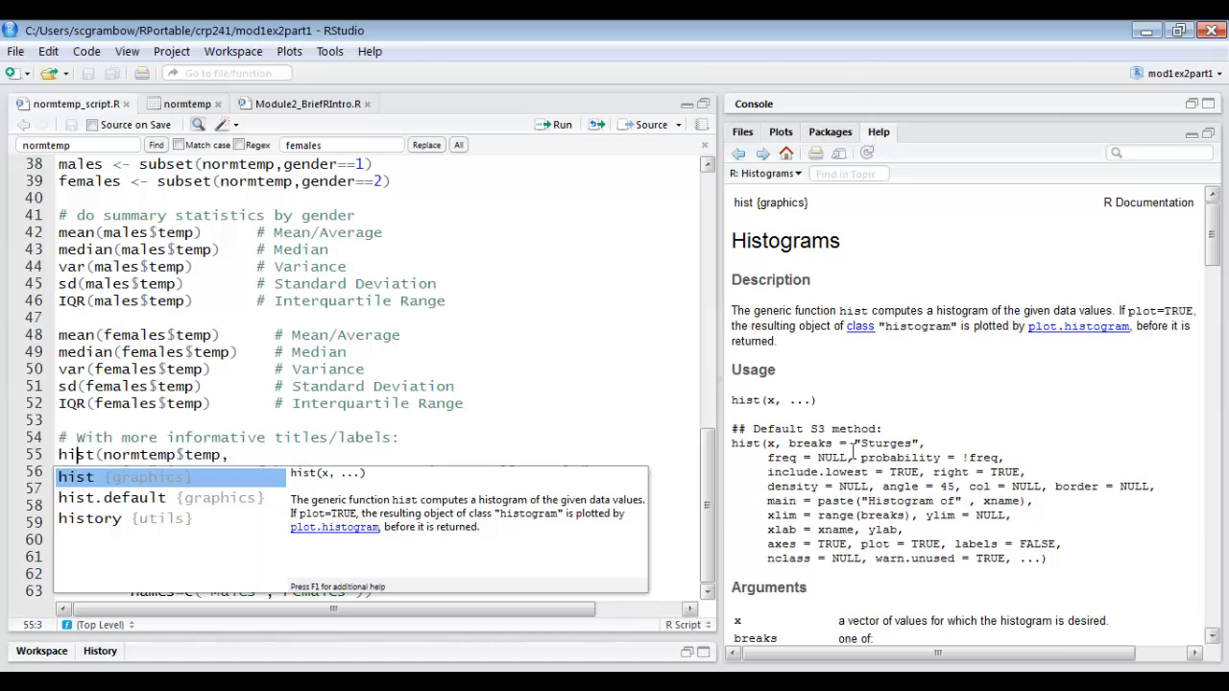
pyautogui.click(877, 504)
pyautogui.scroll(-6, 876, 504)
pyautogui.scroll(6, 876, 504)
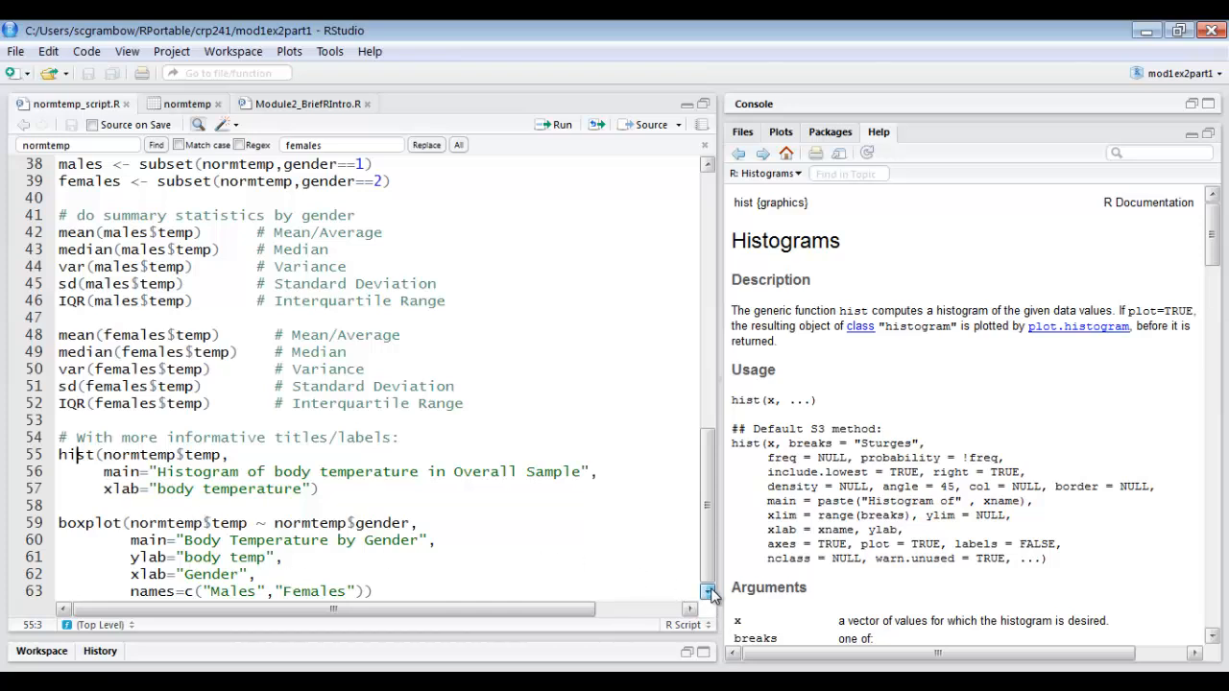
# Open the R documentation page for the boxplot function used on line 59.
pyautogui.click(87, 526)
pyautogui.press('Tab')
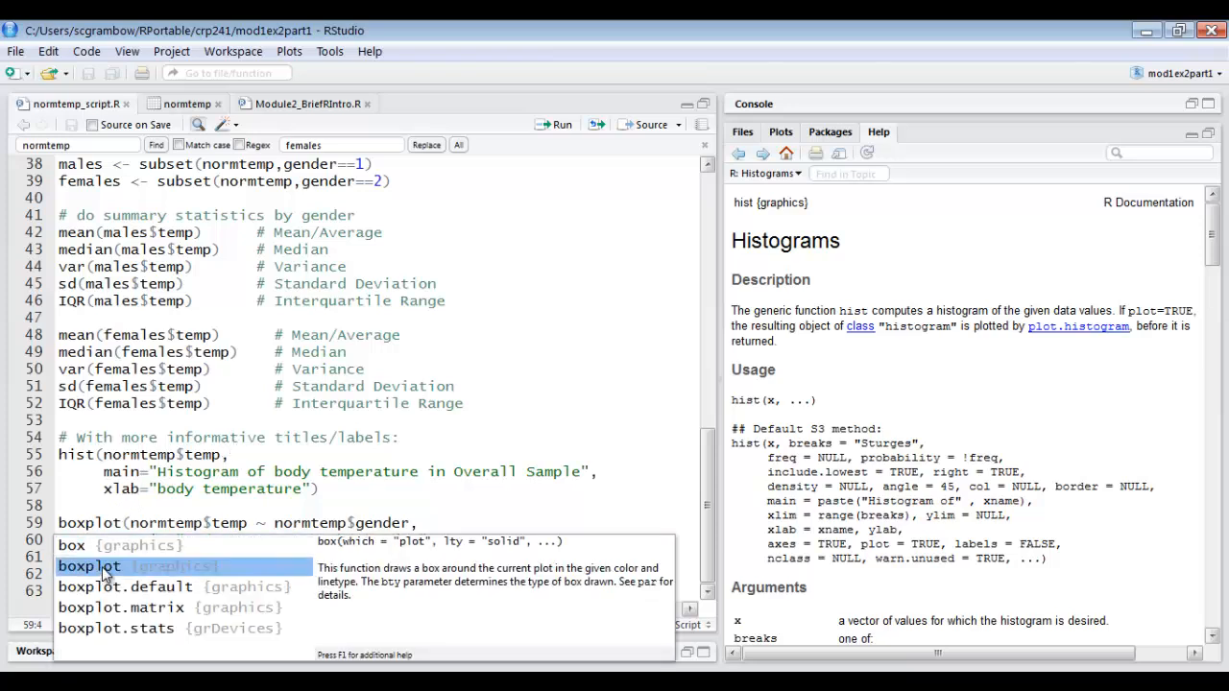
pyautogui.press('F1')
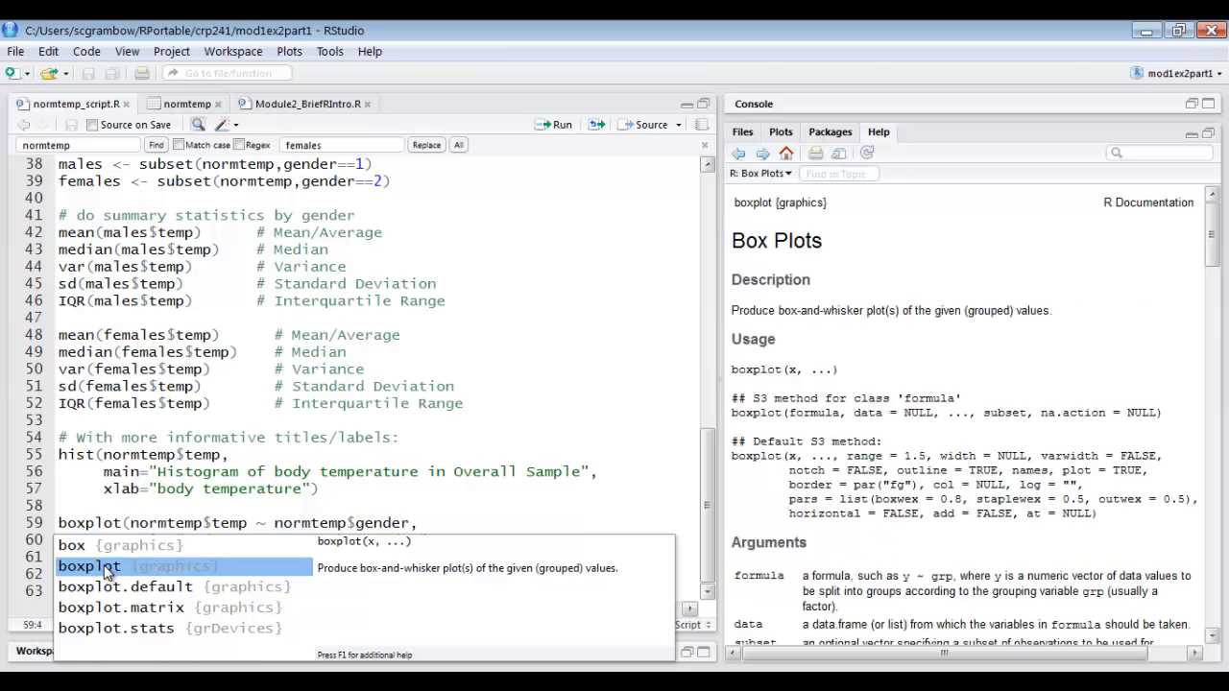
pyautogui.click(770, 493)
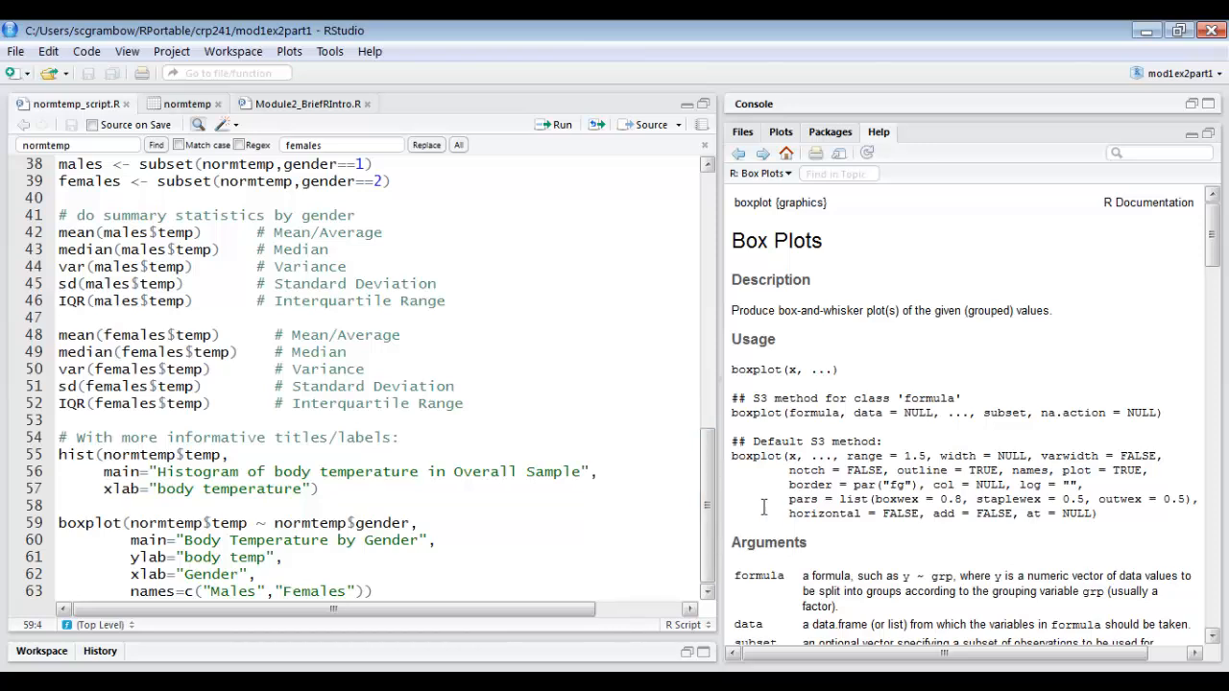
pyautogui.click(1212, 77)
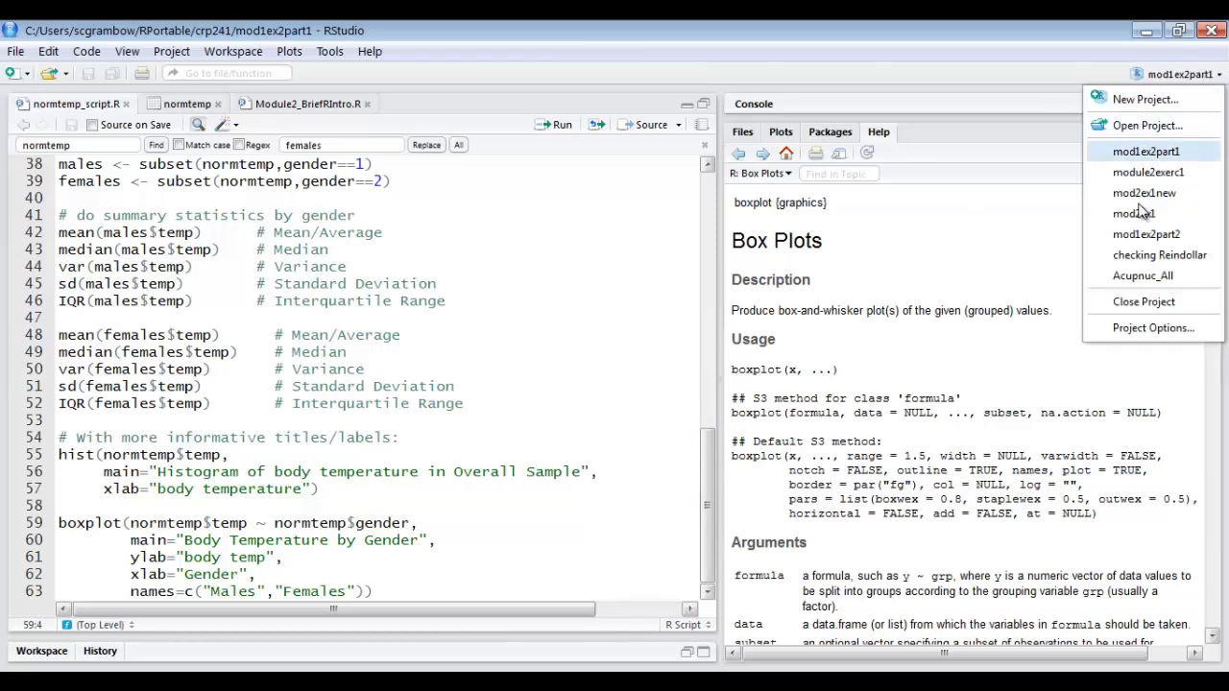
pyautogui.click(1132, 297)
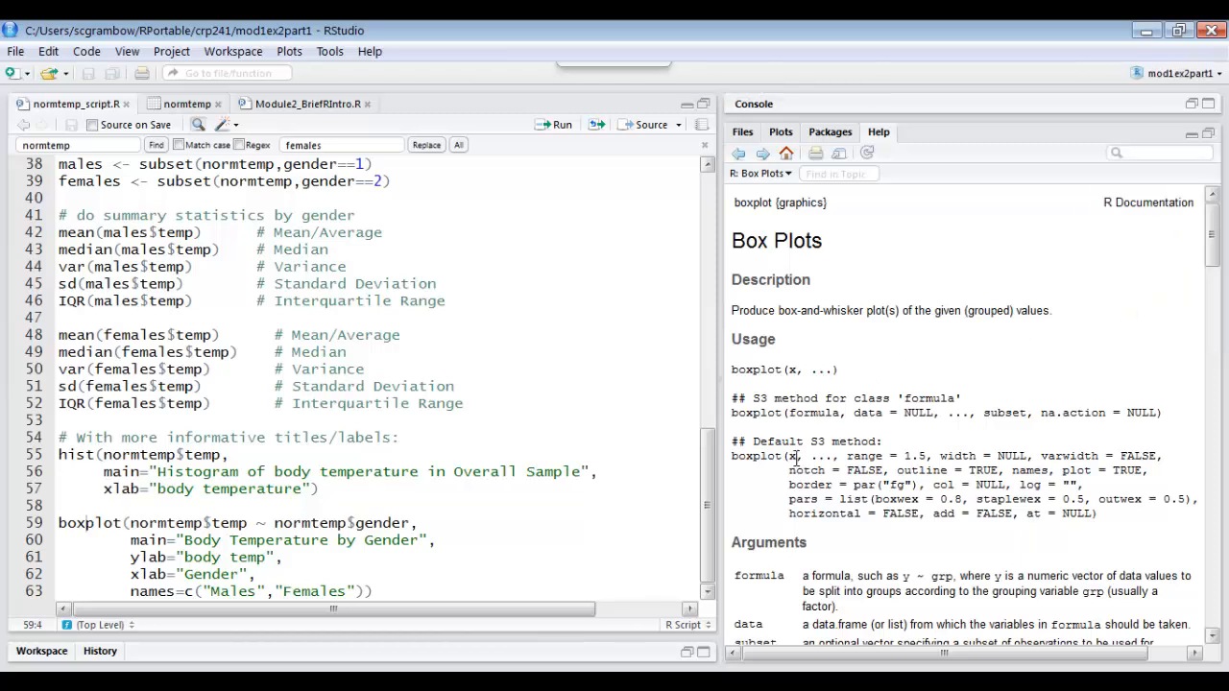